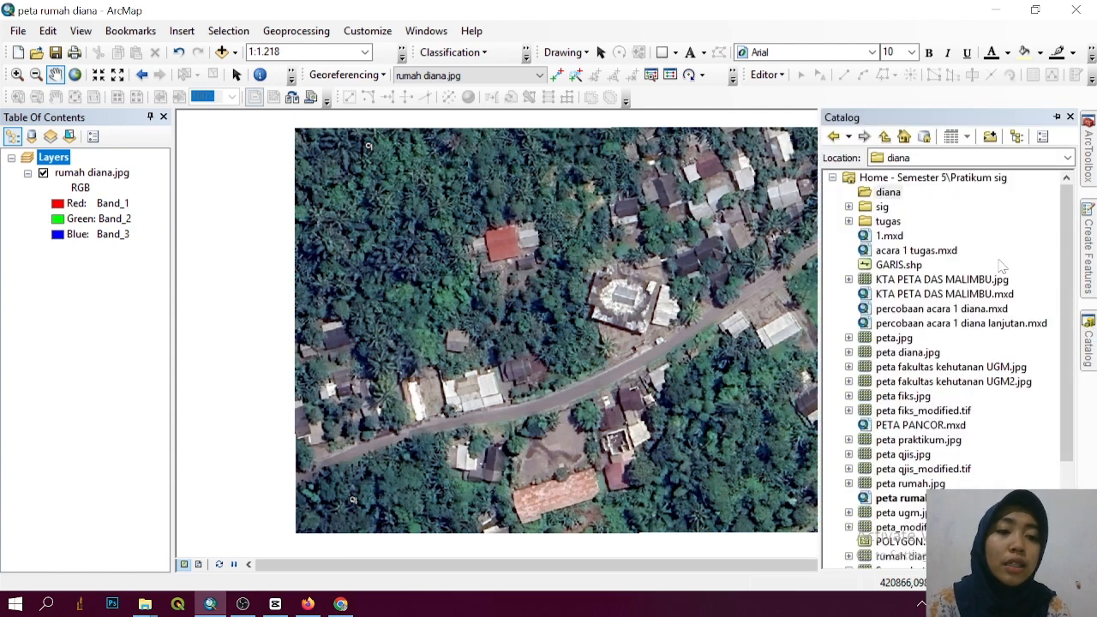
Step: Start a new shapefile in the diana folder, named titik, with feature type Point
{"action": "right_click", "coordinate": [889, 192]}
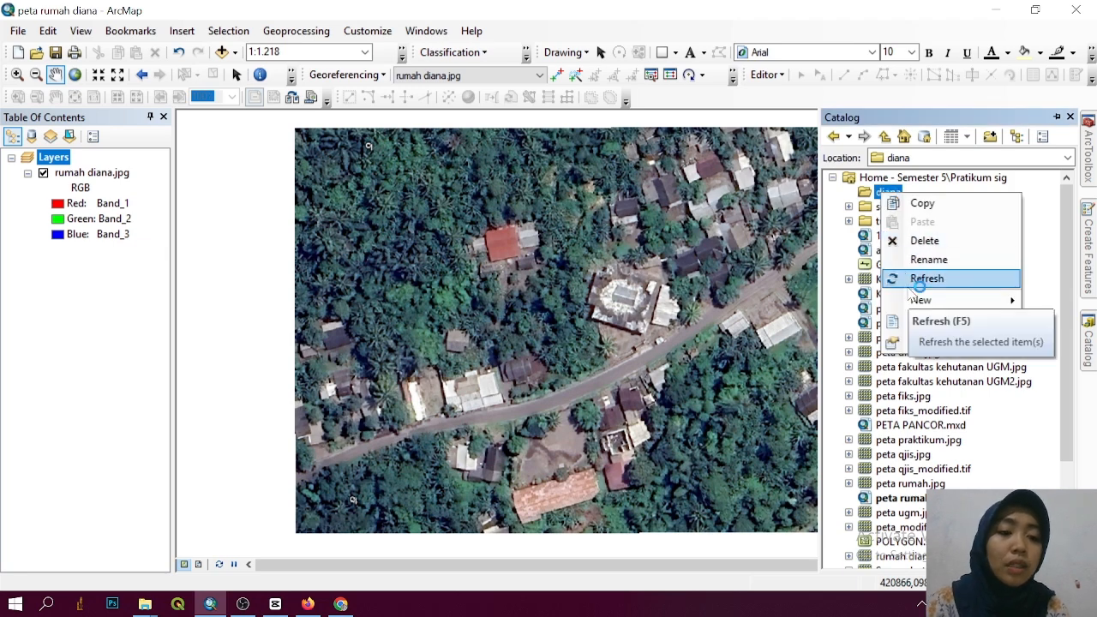
{"action": "mouse_move", "coordinate": [918, 294]}
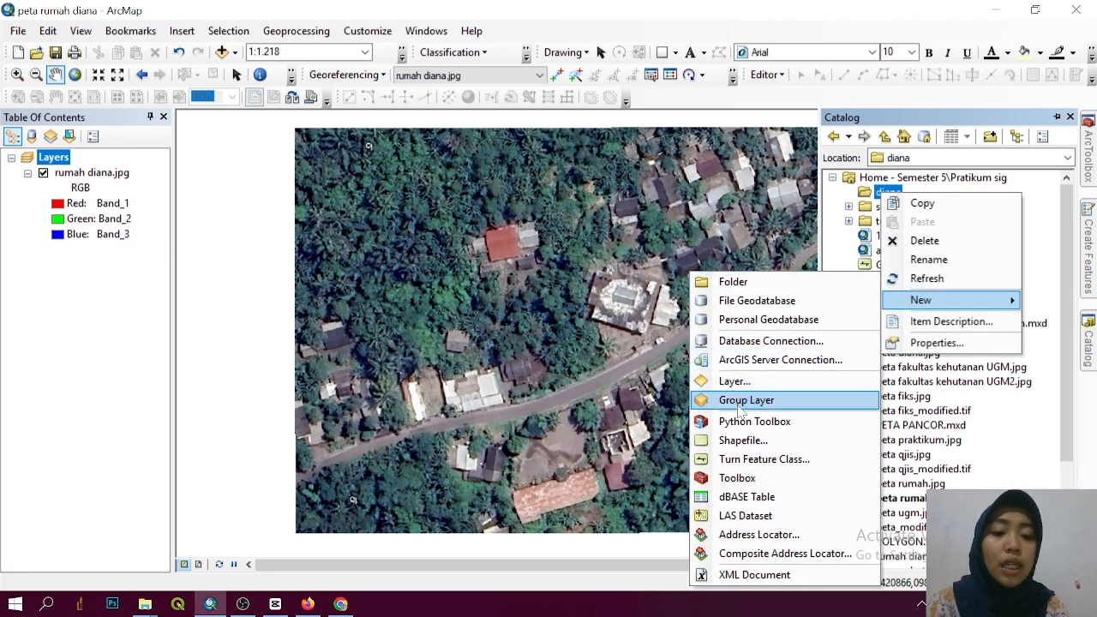
{"action": "left_click", "coordinate": [743, 440]}
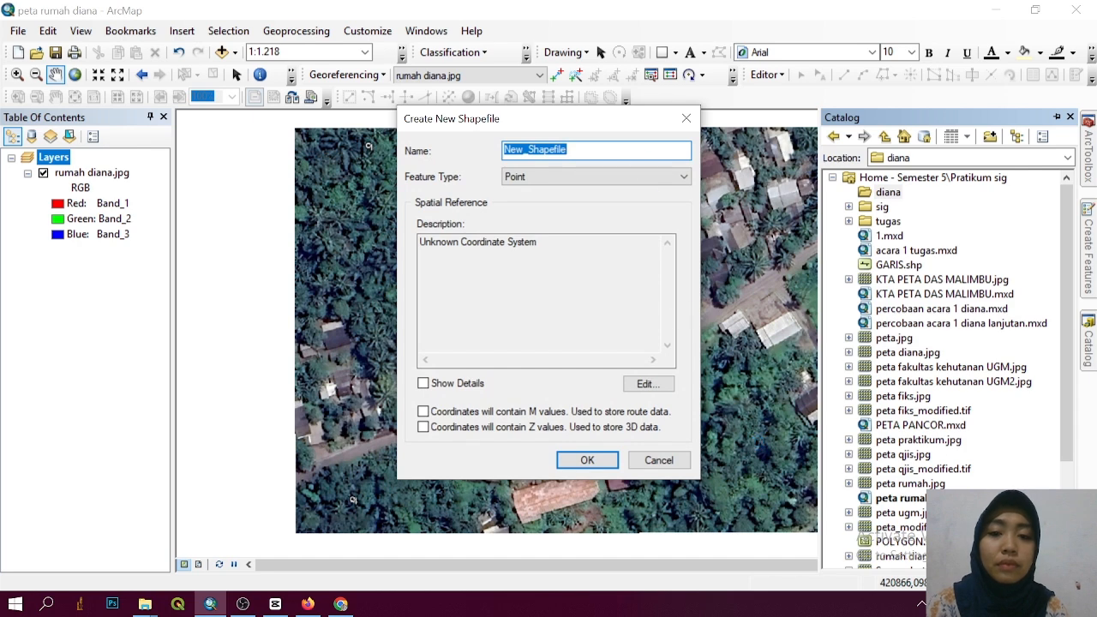
{"action": "key", "text": "BackSpace"}
{"action": "type", "text": "b"}
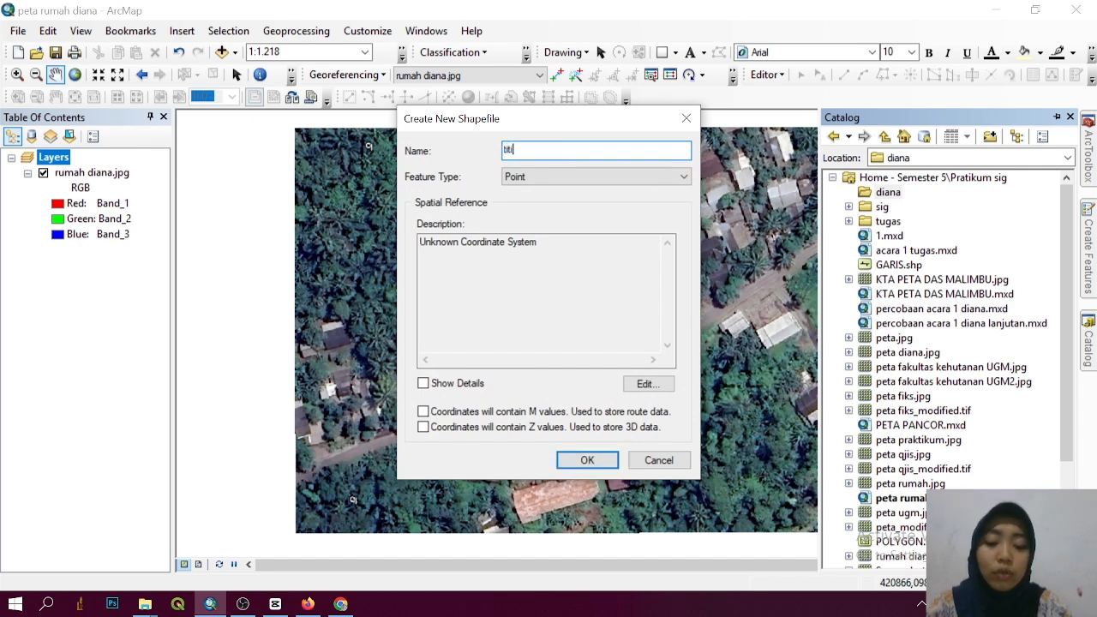
{"action": "left_click", "coordinate": [603, 178]}
{"action": "left_click", "coordinate": [580, 193]}
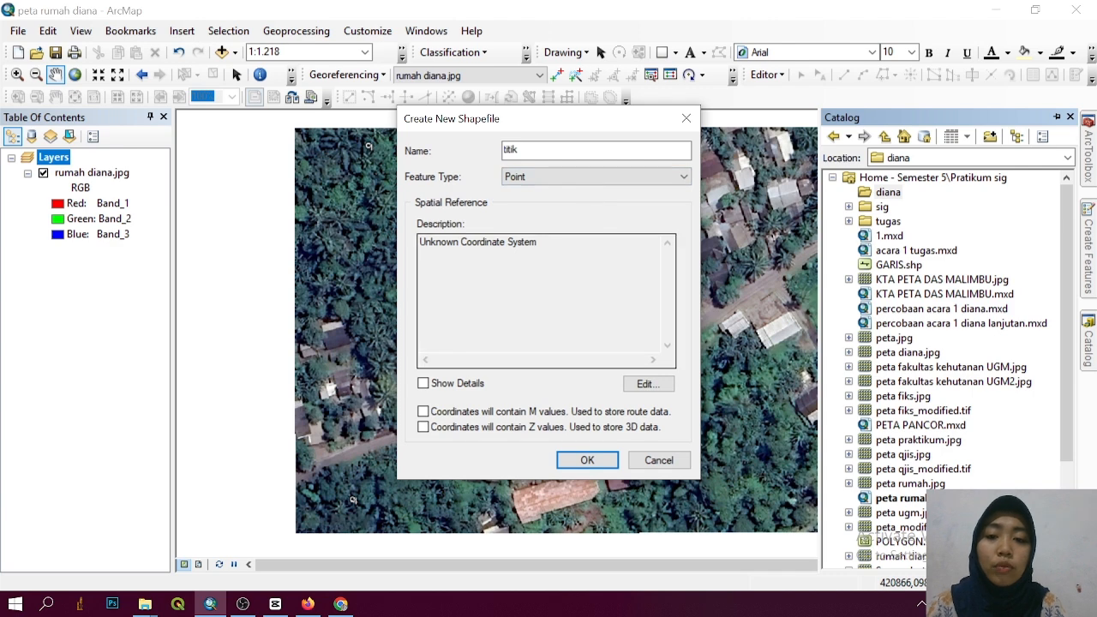
Step: Assign the WGS 1984 UTM Zone 50S coordinate system to the titik shapefile and create it
{"action": "left_click", "coordinate": [650, 385]}
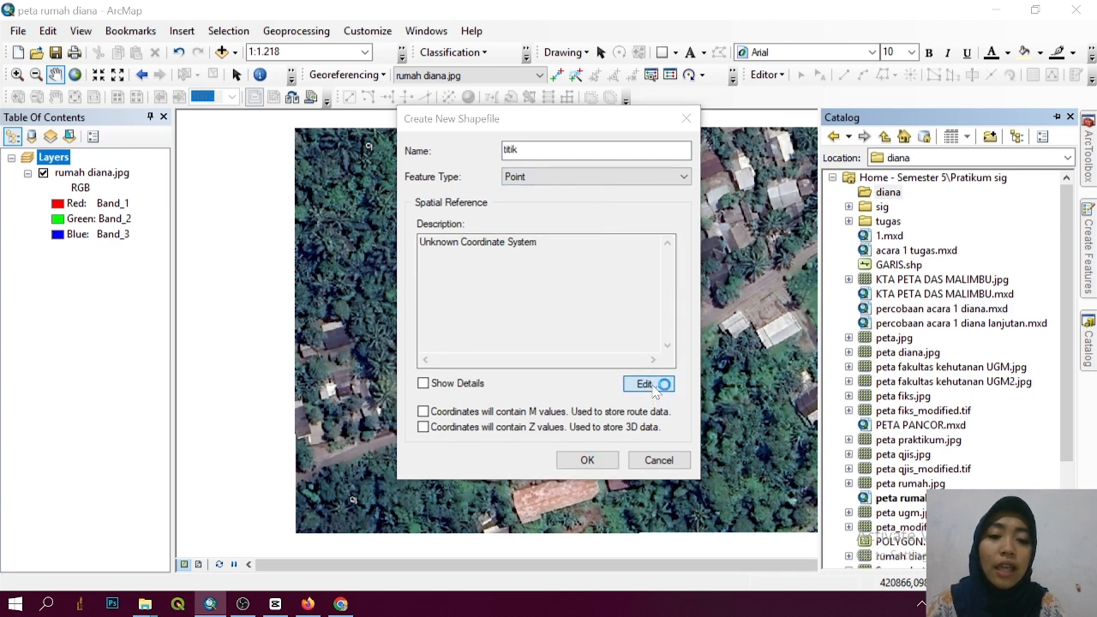
{"action": "left_click", "coordinate": [480, 185]}
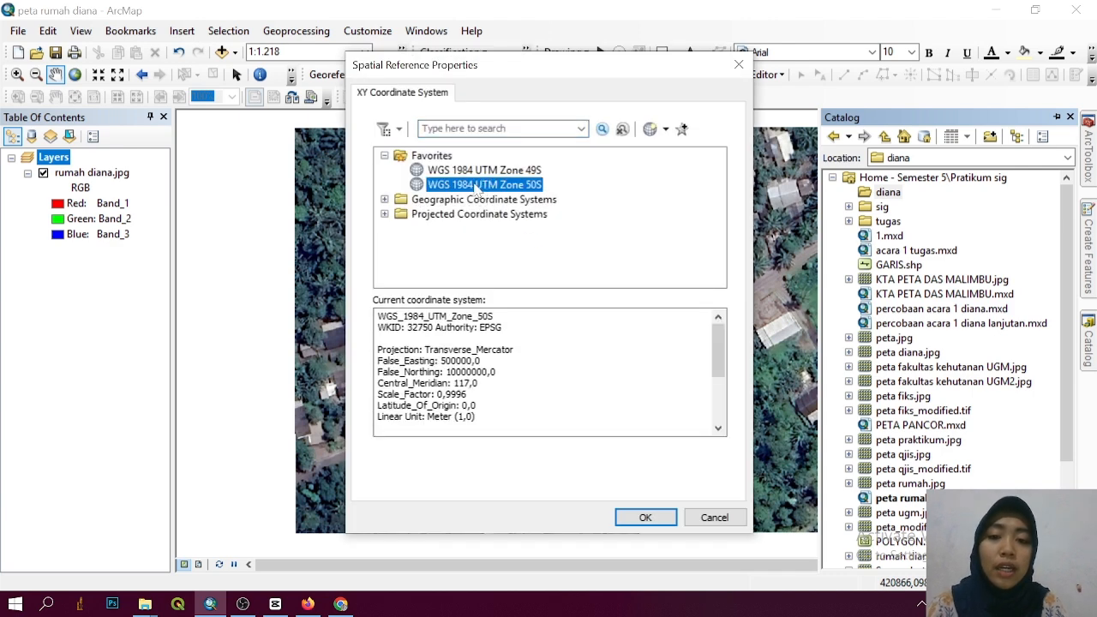
{"action": "left_click", "coordinate": [647, 519]}
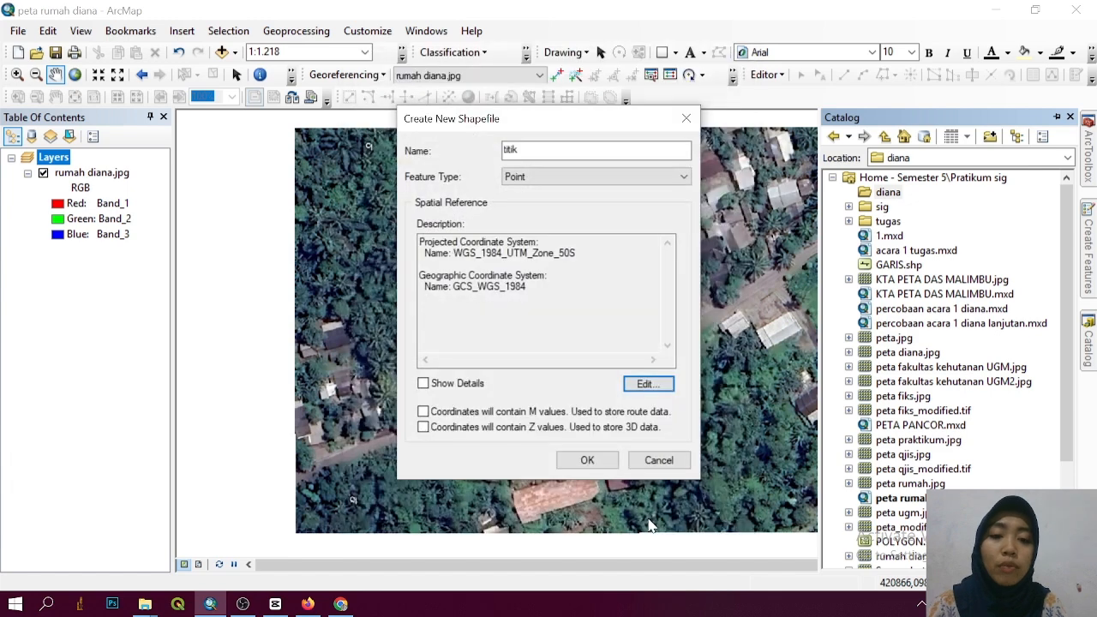
{"action": "left_click", "coordinate": [587, 460]}
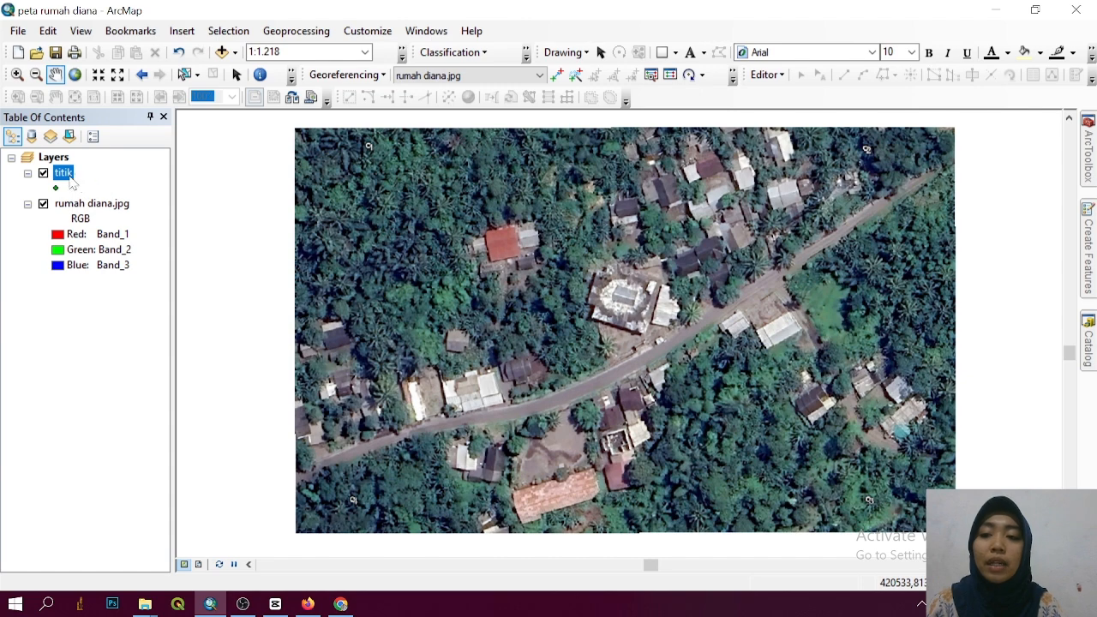
Step: Start editing the titik layer and place points on the red-roofed house and the large white-roofed building north of the road
{"action": "right_click", "coordinate": [72, 177]}
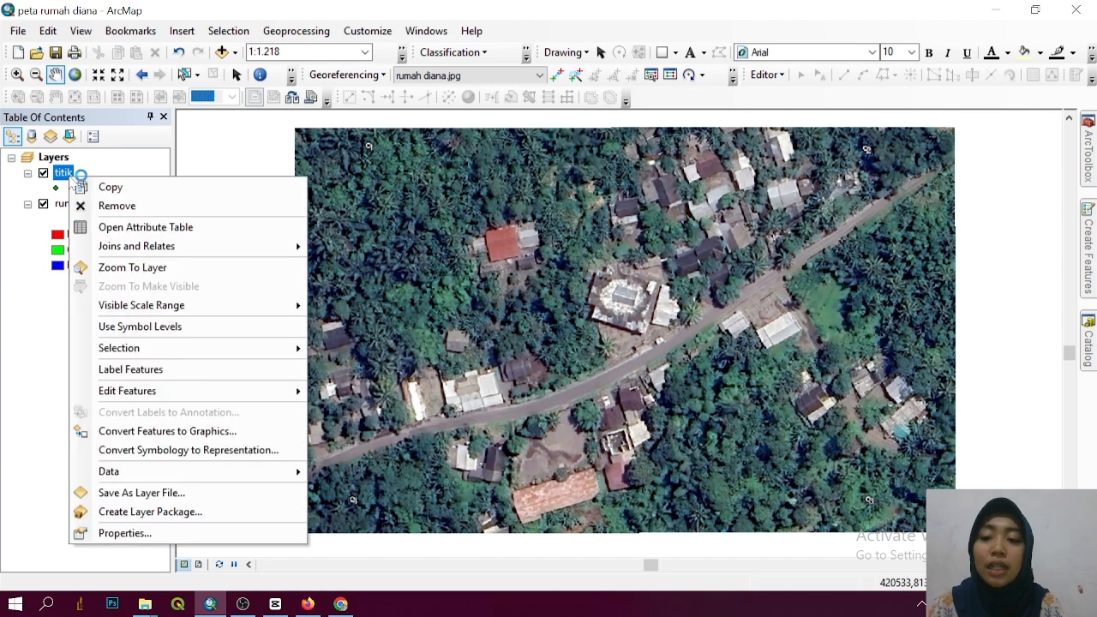
{"action": "mouse_move", "coordinate": [183, 390]}
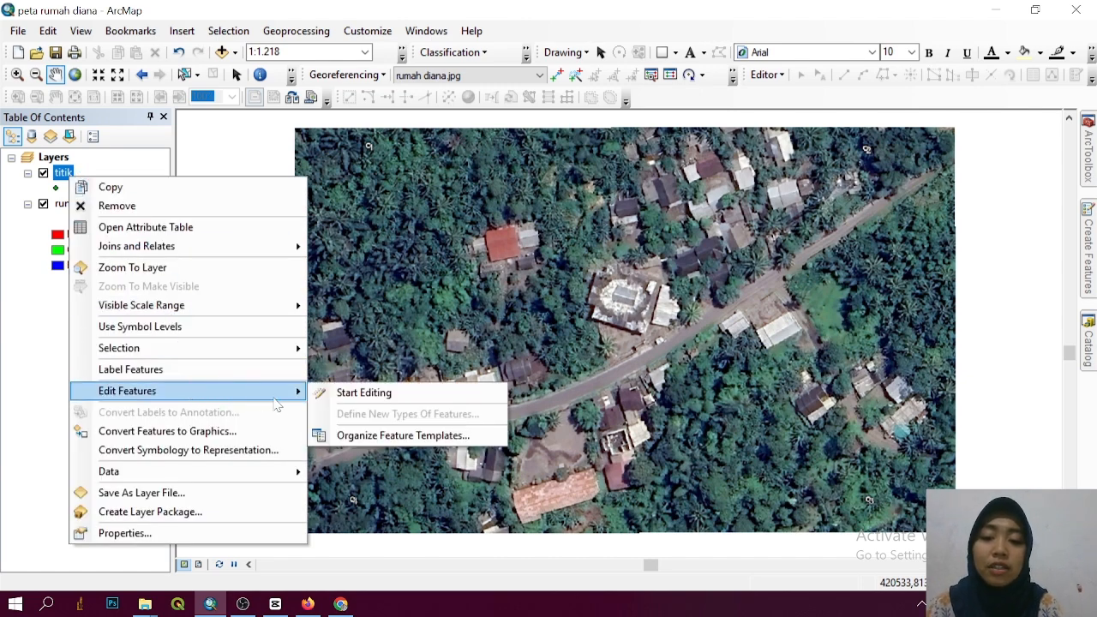
{"action": "left_click", "coordinate": [360, 393]}
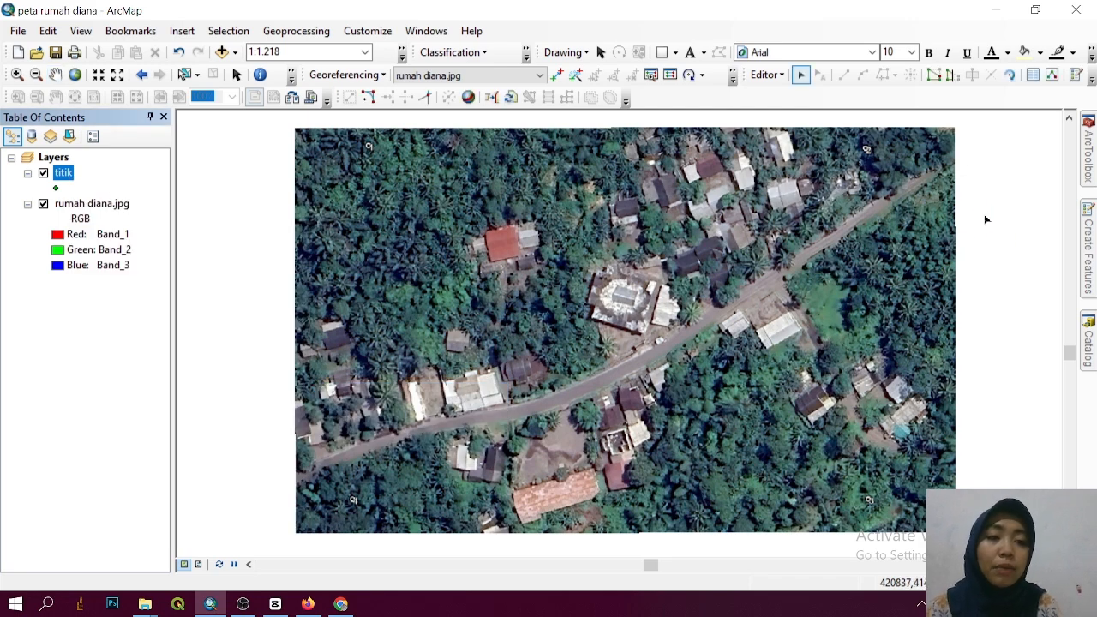
{"action": "left_click", "coordinate": [1077, 75]}
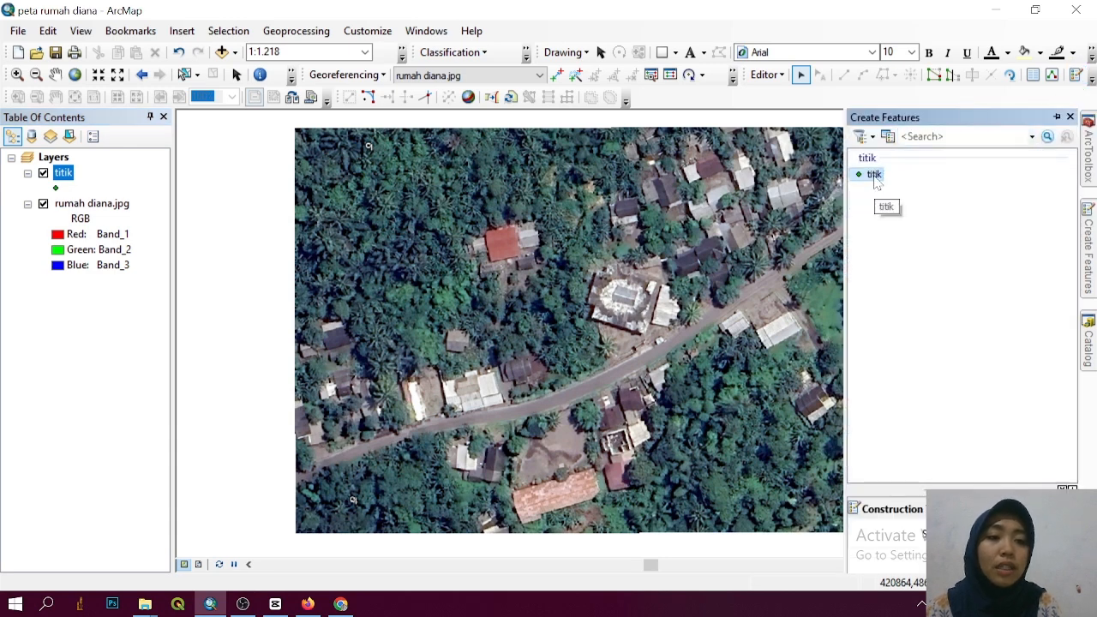
{"action": "left_click", "coordinate": [876, 176]}
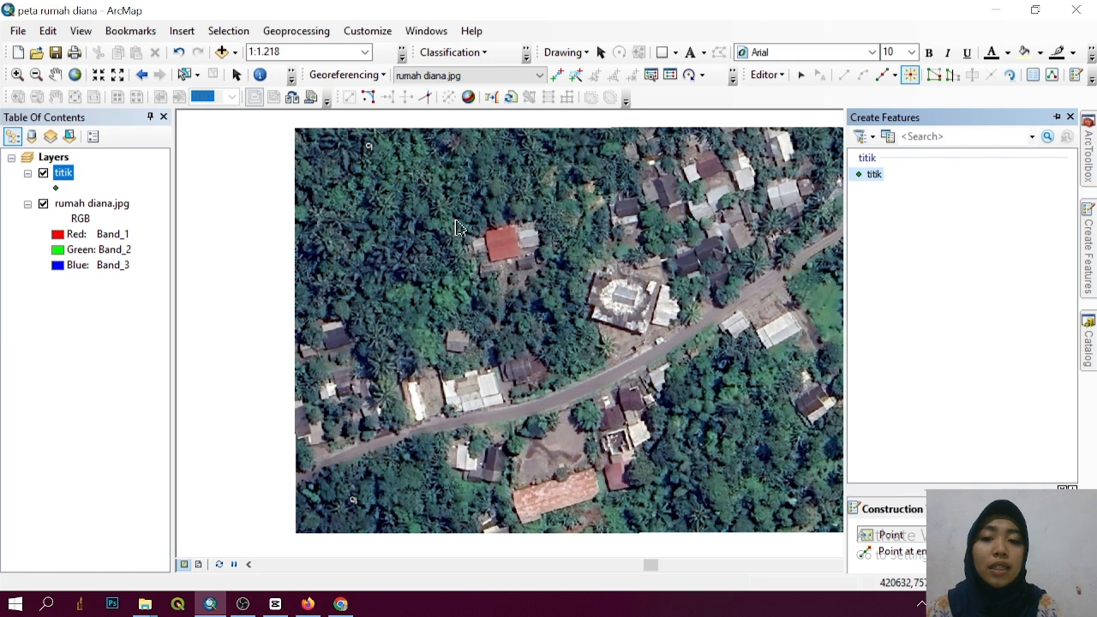
{"action": "left_click", "coordinate": [503, 241]}
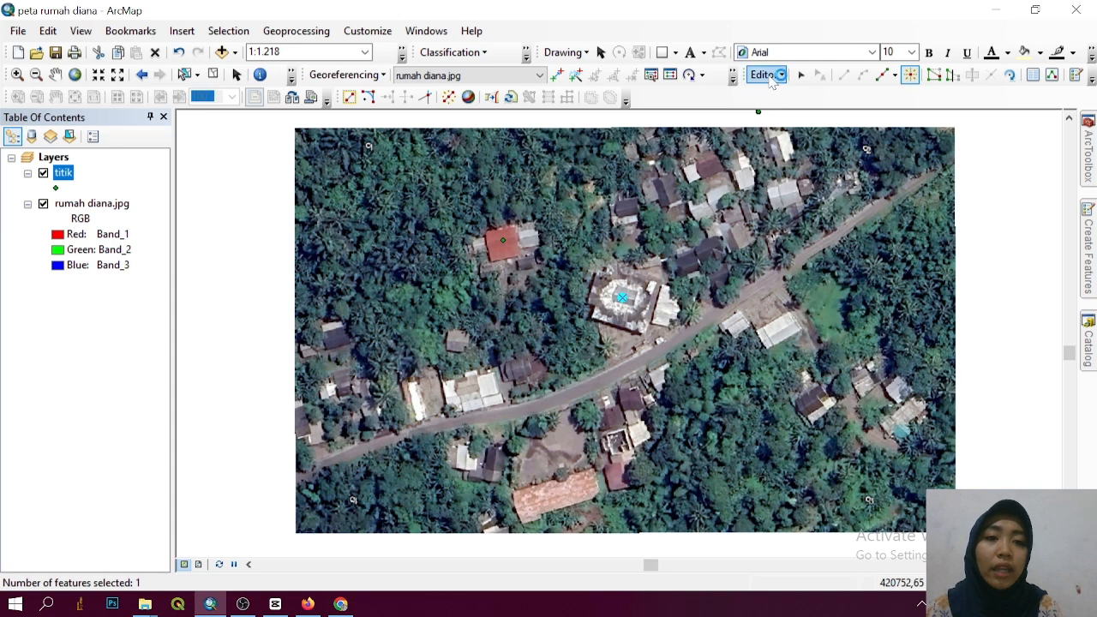
Step: Stop the editing session on the titik layer, keeping the placed points
{"action": "left_click", "coordinate": [774, 77]}
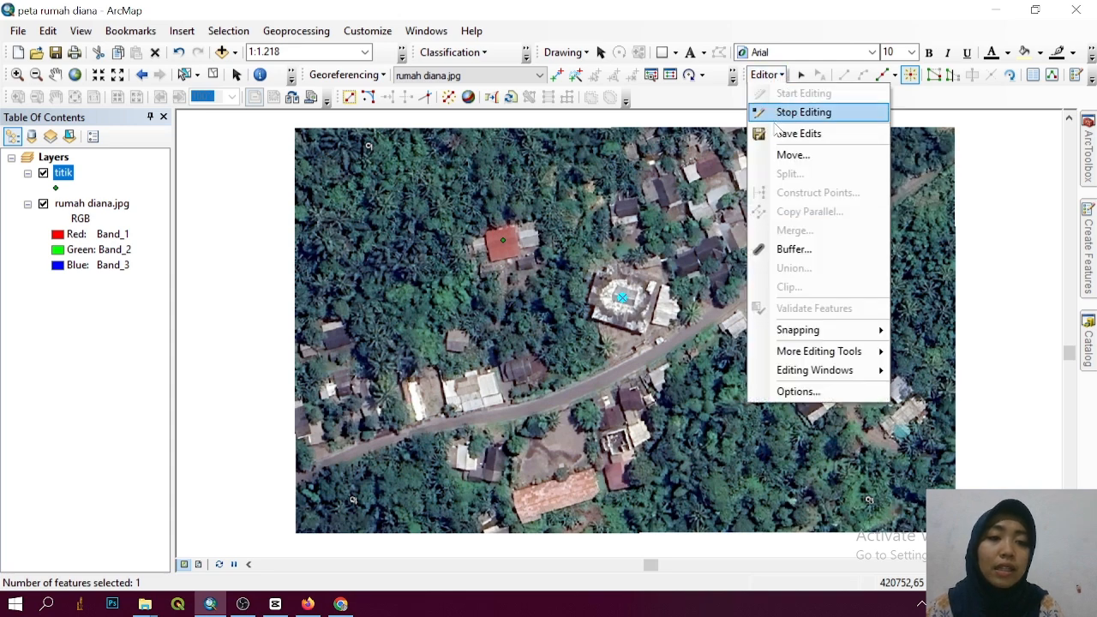
{"action": "left_click", "coordinate": [765, 75]}
{"action": "left_click", "coordinate": [766, 75]}
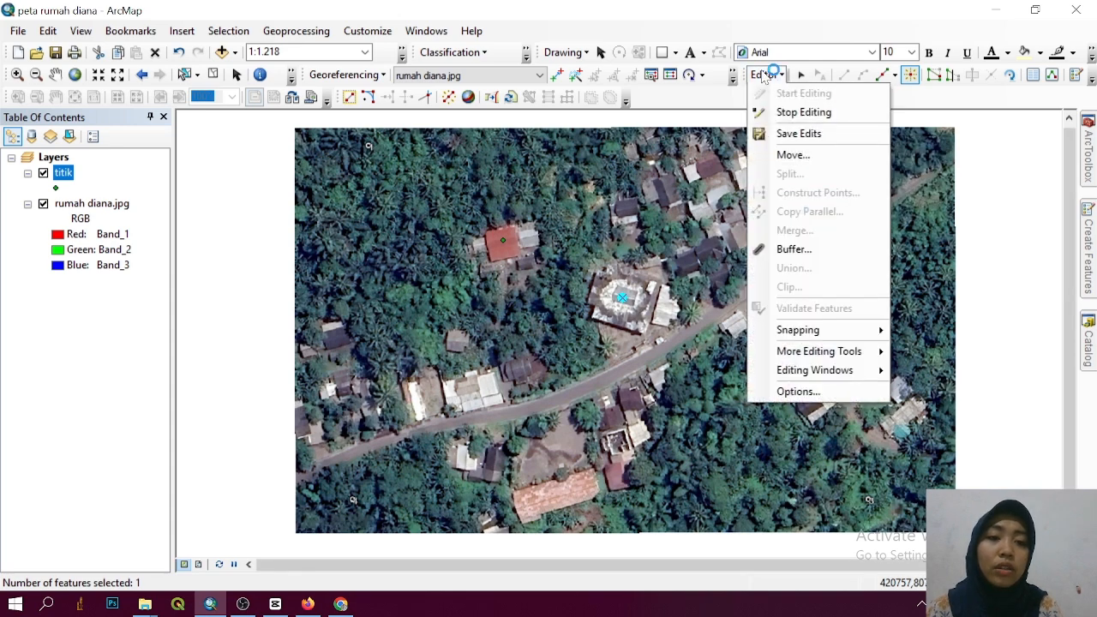
{"action": "left_click", "coordinate": [780, 118]}
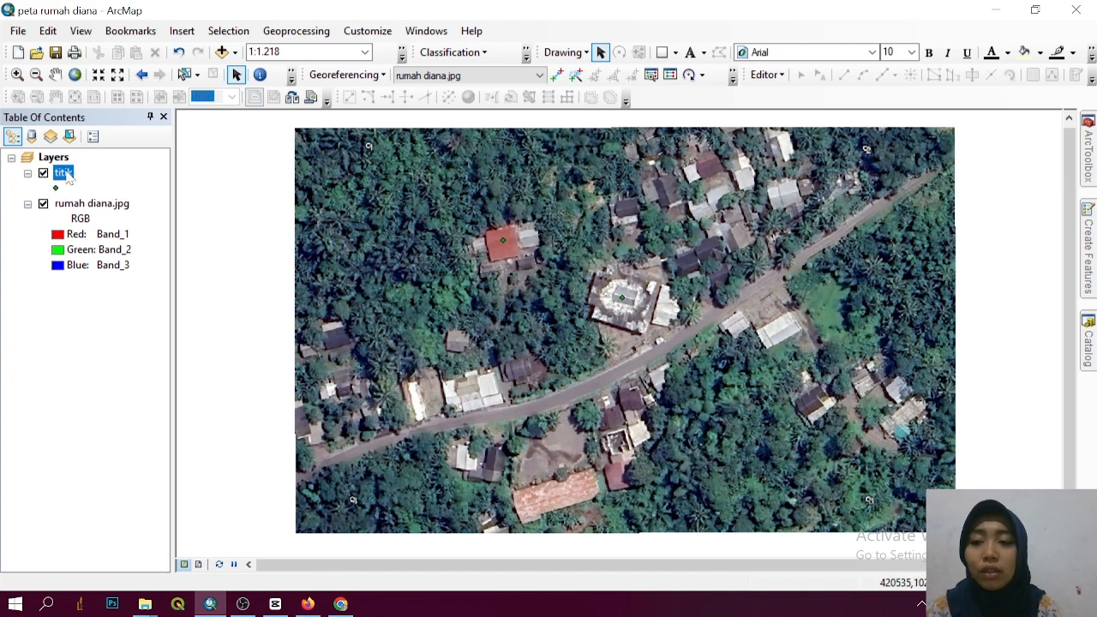
Step: Open the titik attribute table and add a Text field named keterangan with length 50
{"action": "right_click", "coordinate": [69, 174]}
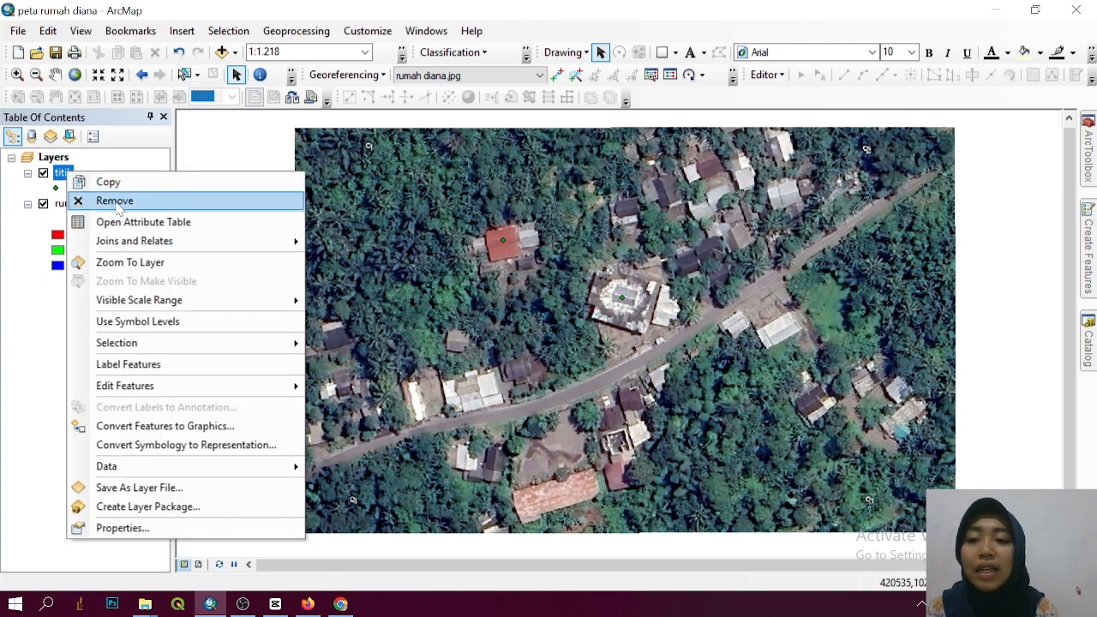
{"action": "left_click", "coordinate": [120, 223]}
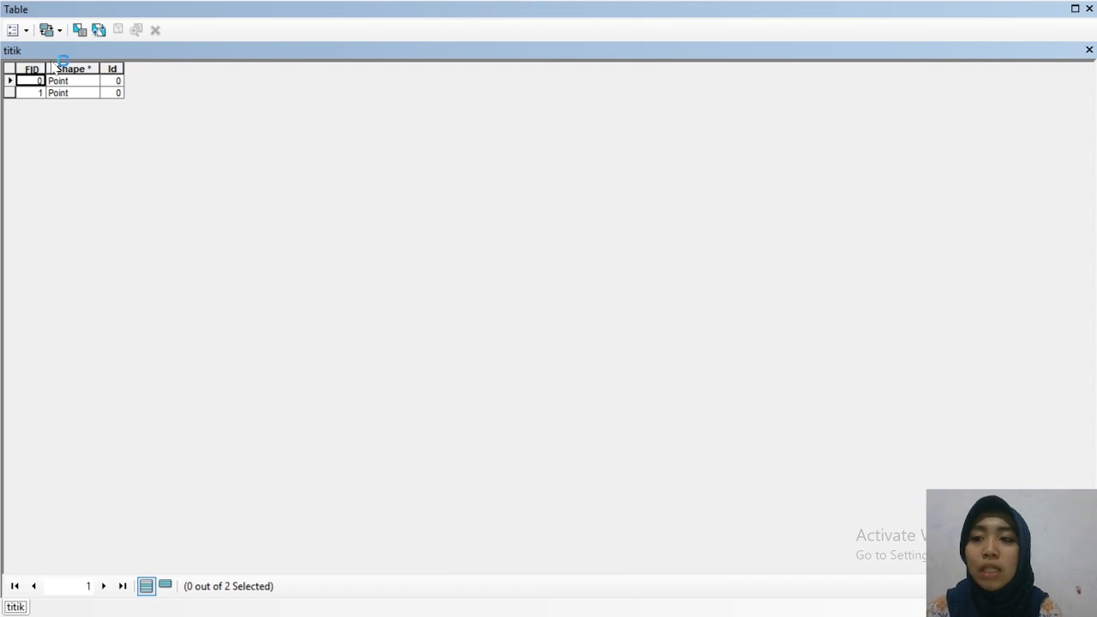
{"action": "left_click", "coordinate": [26, 31]}
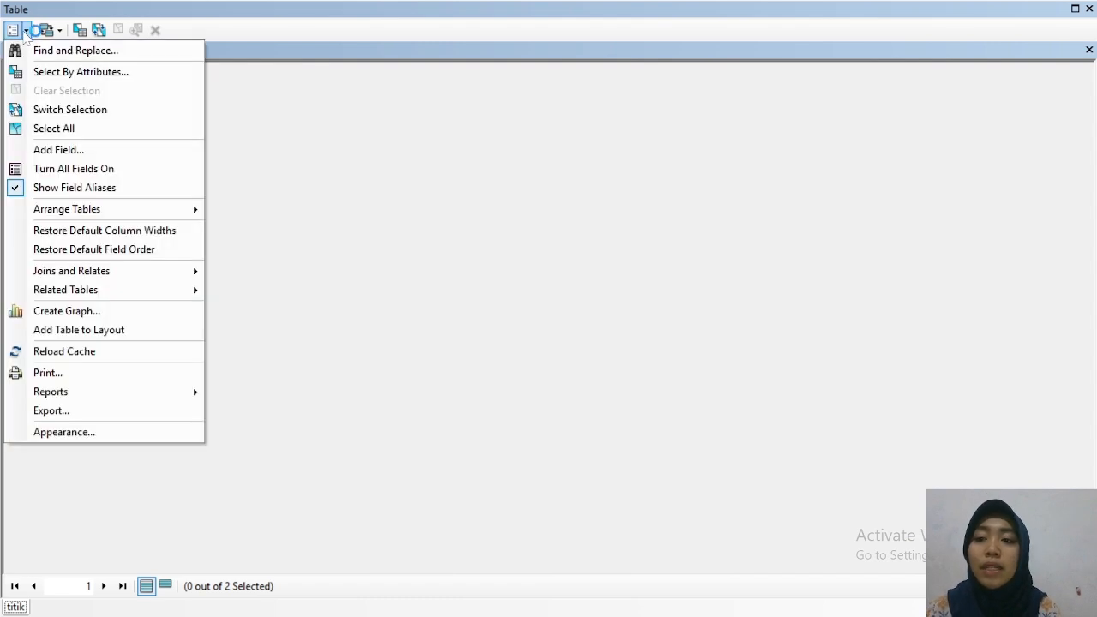
{"action": "left_click", "coordinate": [69, 153]}
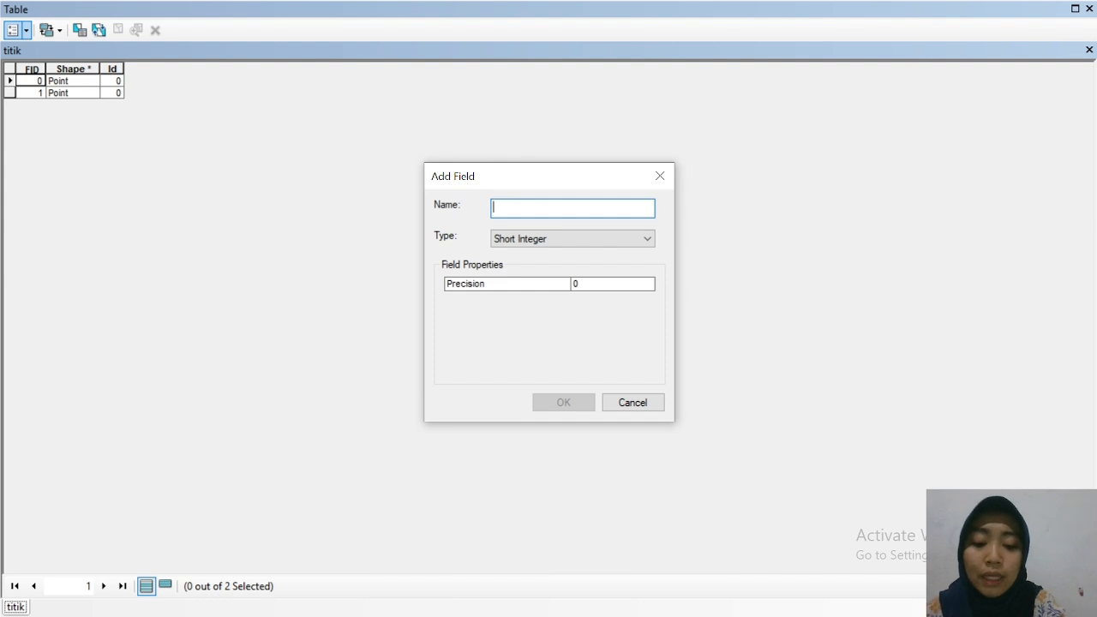
{"action": "type", "text": "keterangan"}
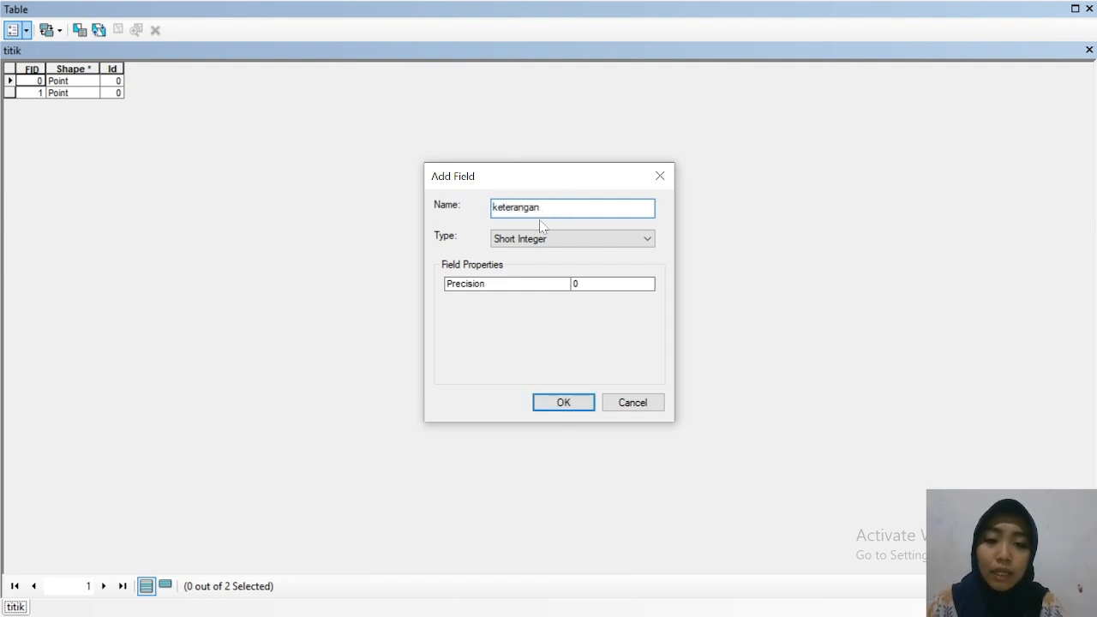
{"action": "left_click", "coordinate": [529, 238]}
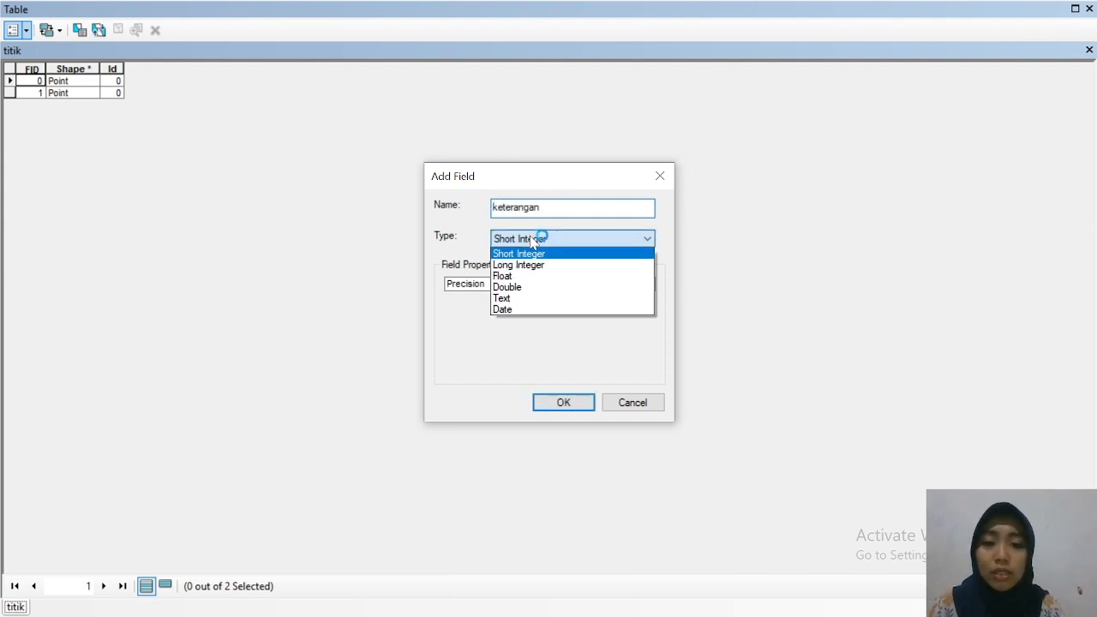
{"action": "left_click", "coordinate": [529, 300]}
{"action": "left_click", "coordinate": [576, 403]}
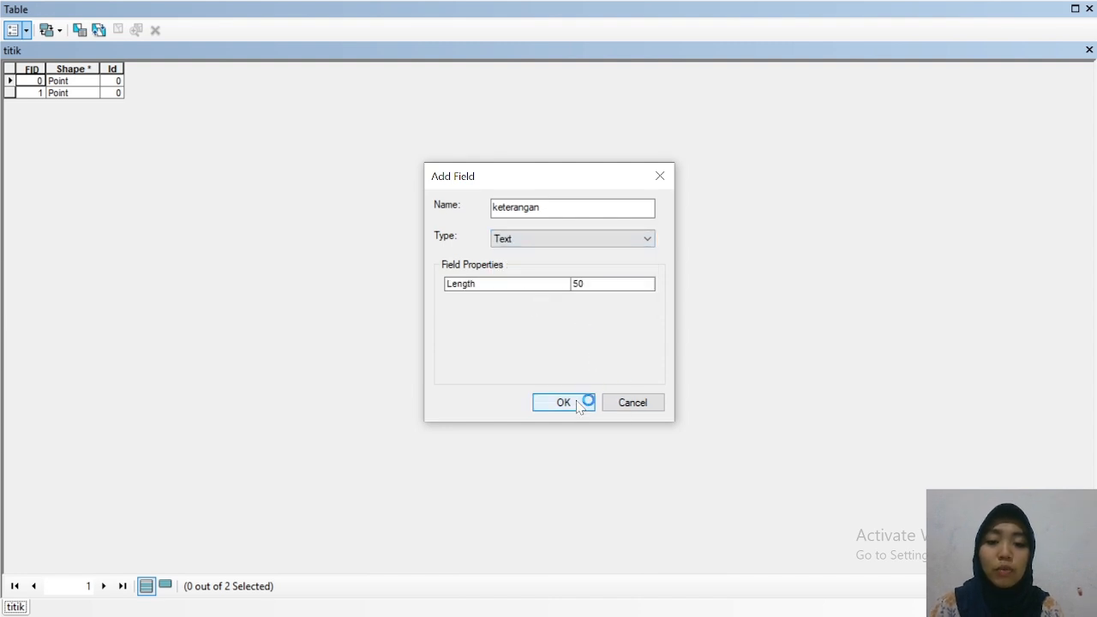
Step: Add a Double field named x to the titik attribute table
{"action": "left_click", "coordinate": [21, 30]}
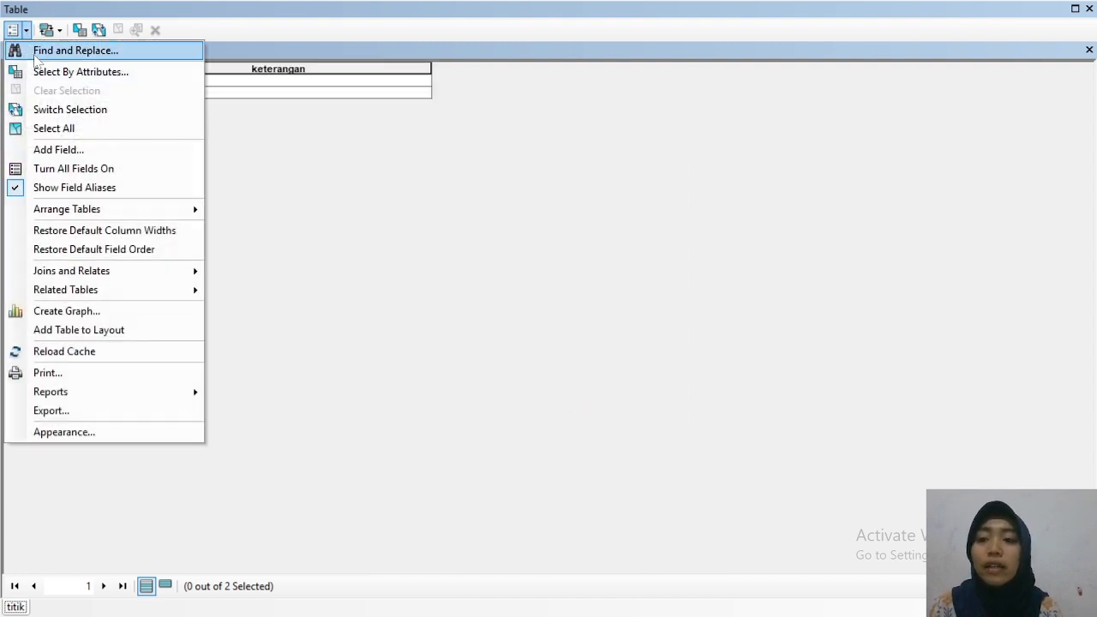
{"action": "left_click", "coordinate": [53, 149]}
{"action": "type", "text": "d"}
{"action": "key", "text": "BackSpace"}
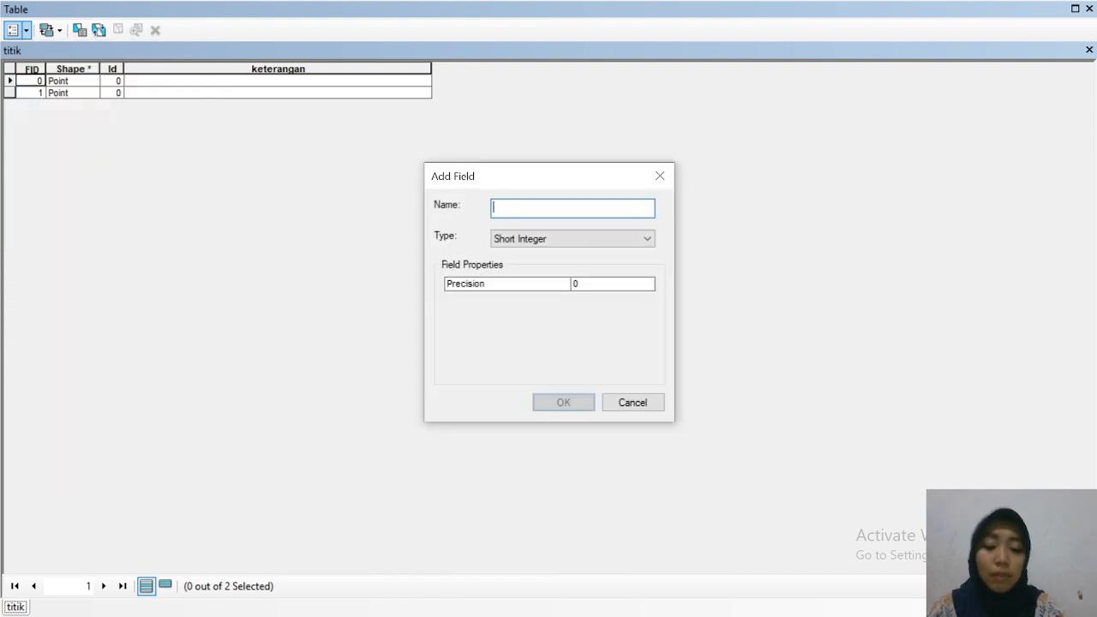
{"action": "type", "text": "x"}
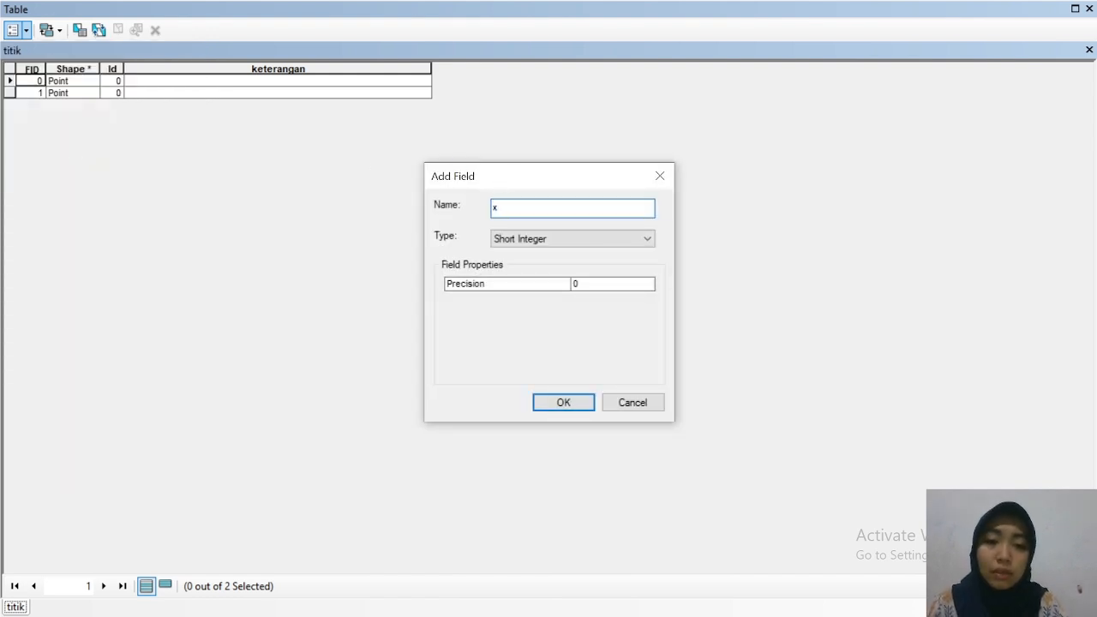
{"action": "left_click", "coordinate": [530, 239]}
{"action": "left_click", "coordinate": [521, 293]}
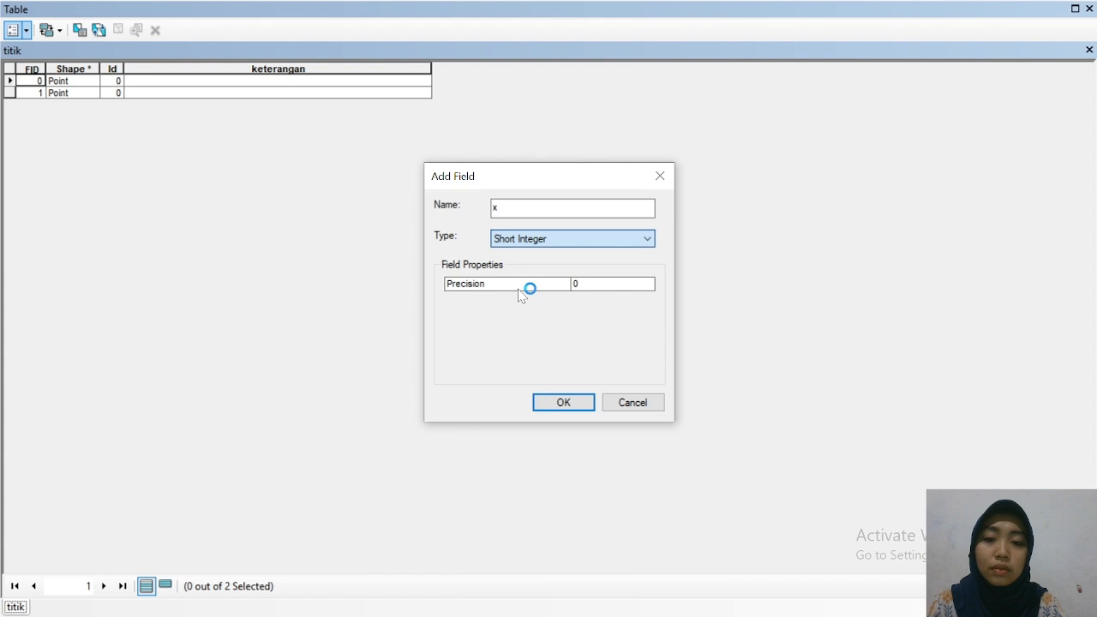
{"action": "left_click", "coordinate": [563, 402]}
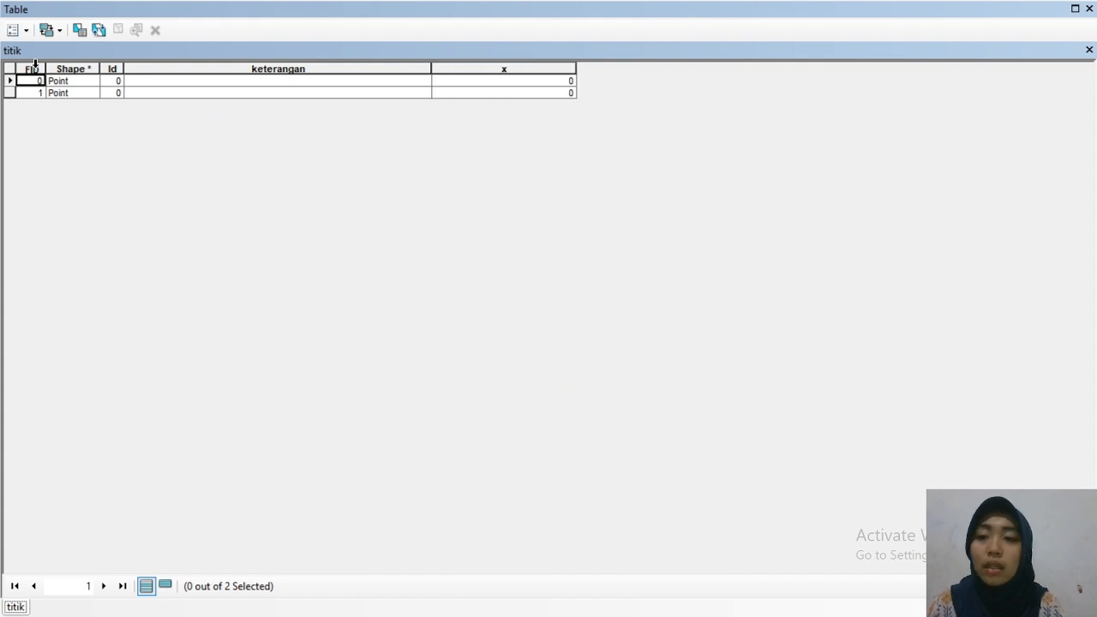
Step: Add a Double field named Y to the titik attribute table
{"action": "left_click", "coordinate": [13, 30]}
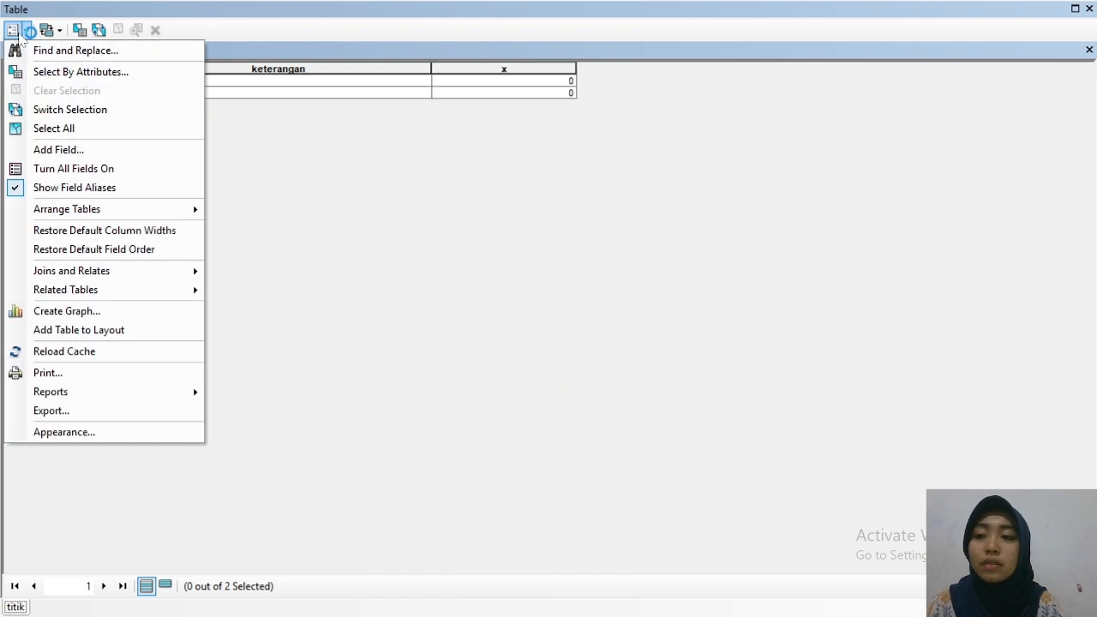
{"action": "left_click", "coordinate": [55, 150]}
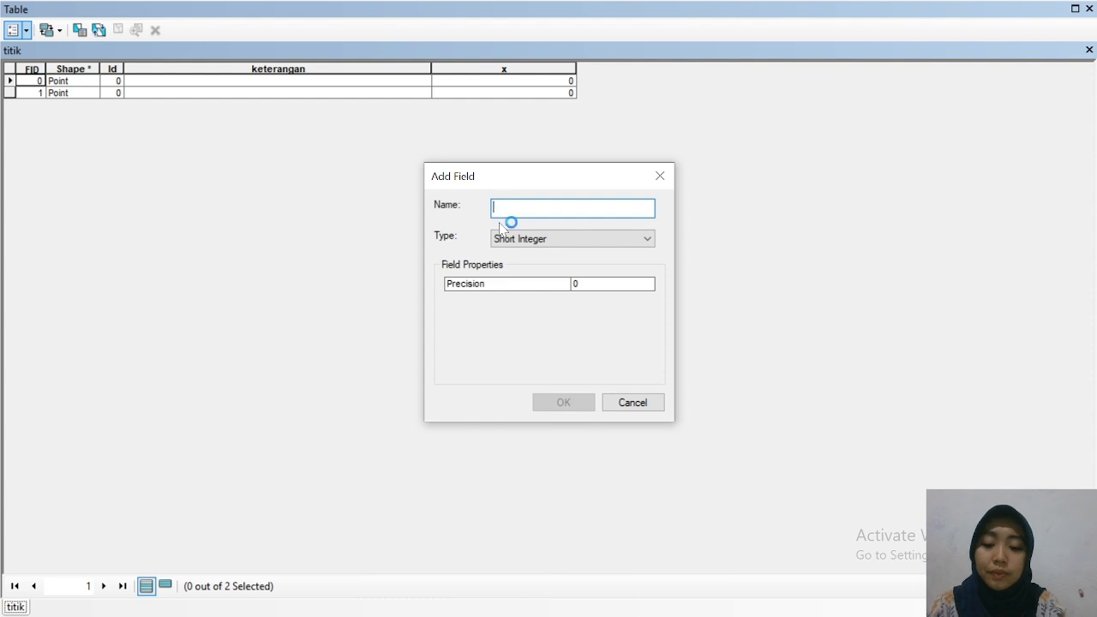
{"action": "type", "text": "Y"}
{"action": "left_click", "coordinate": [606, 240]}
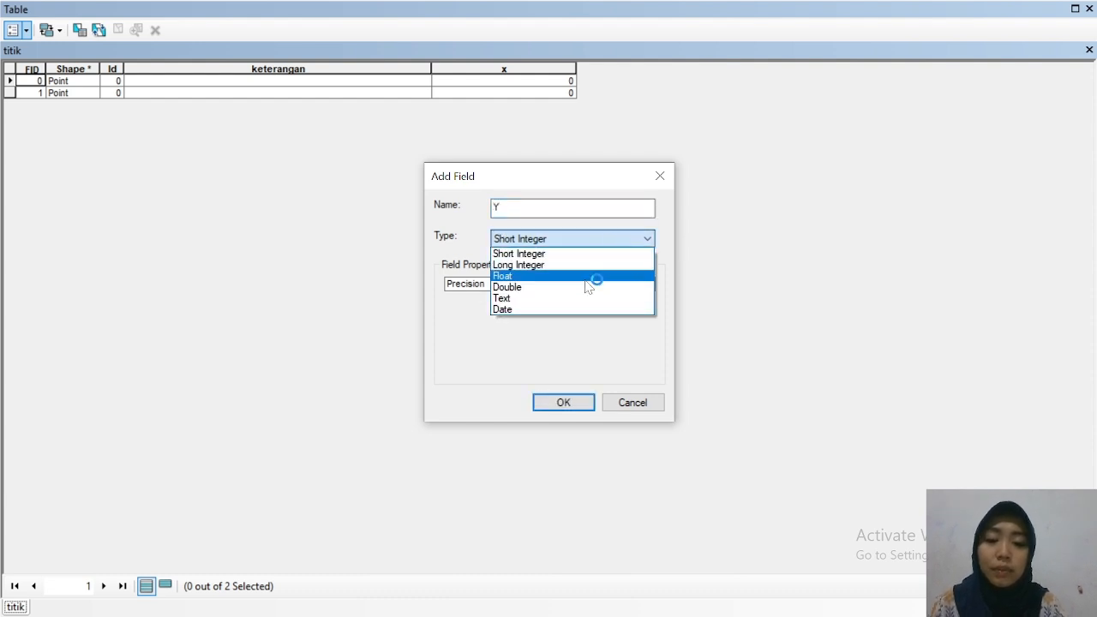
{"action": "left_click", "coordinate": [585, 287]}
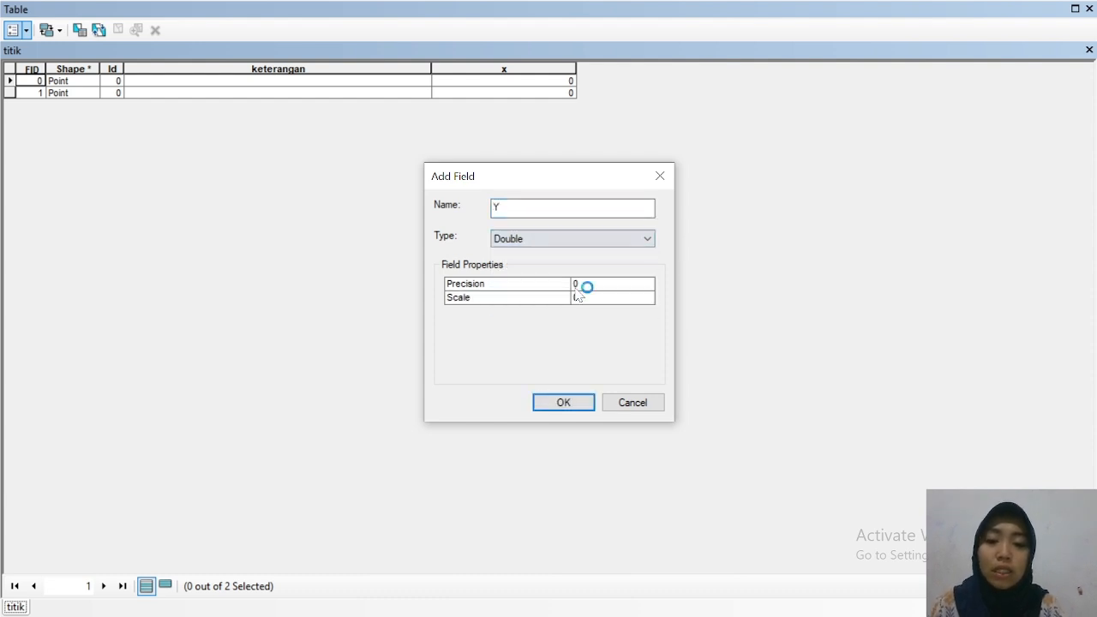
{"action": "left_click", "coordinate": [563, 405]}
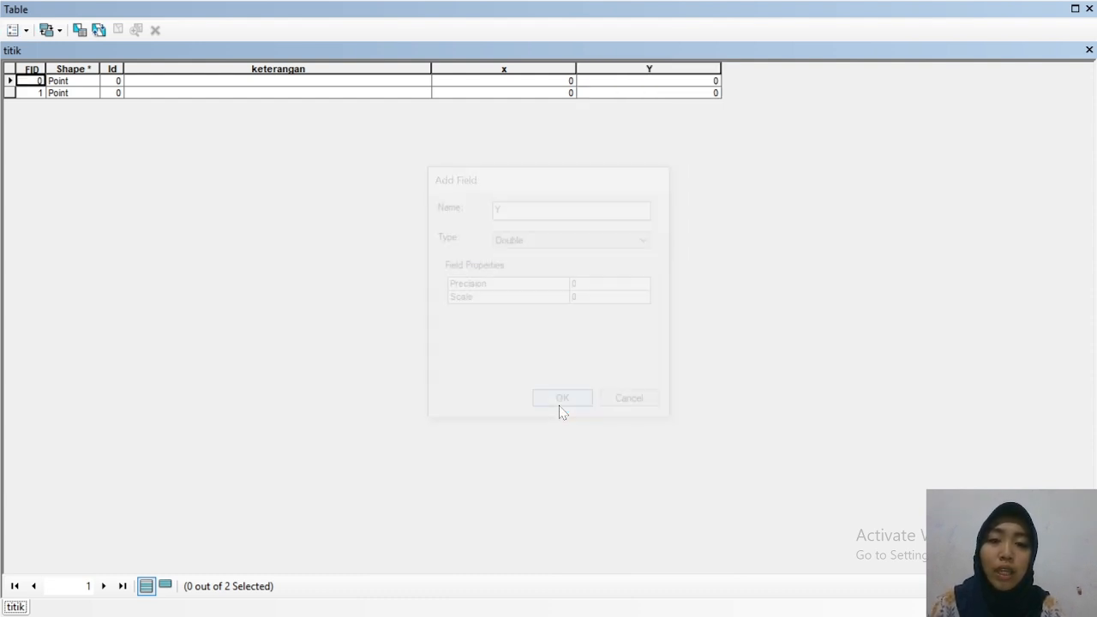
Step: Start an editing session on the titik layer and reopen its attribute table
{"action": "left_click", "coordinate": [1088, 9]}
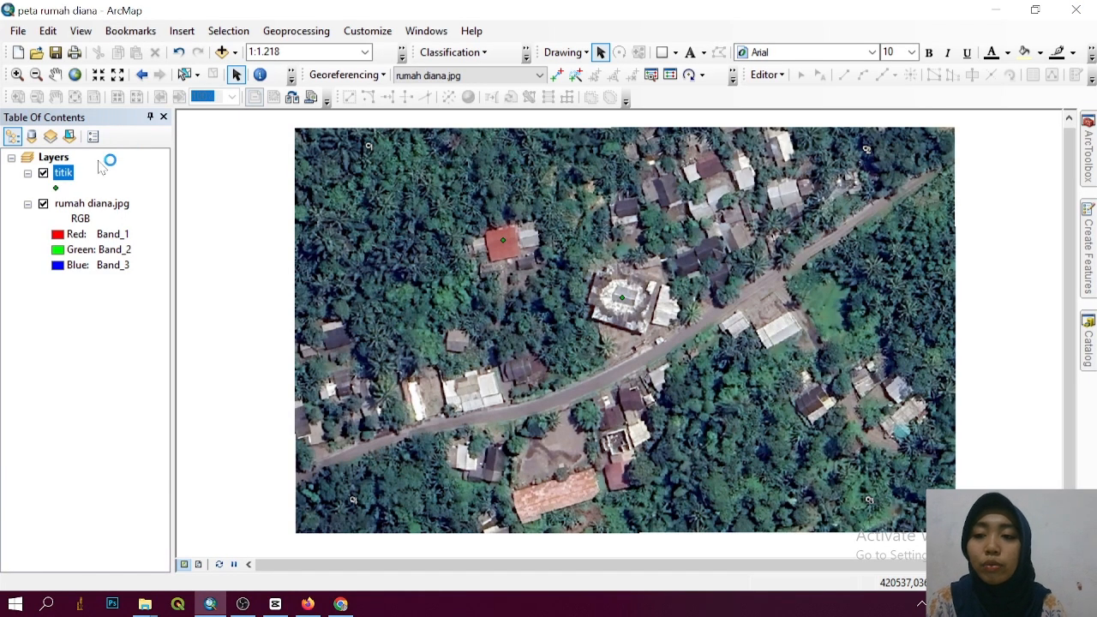
{"action": "right_click", "coordinate": [66, 177]}
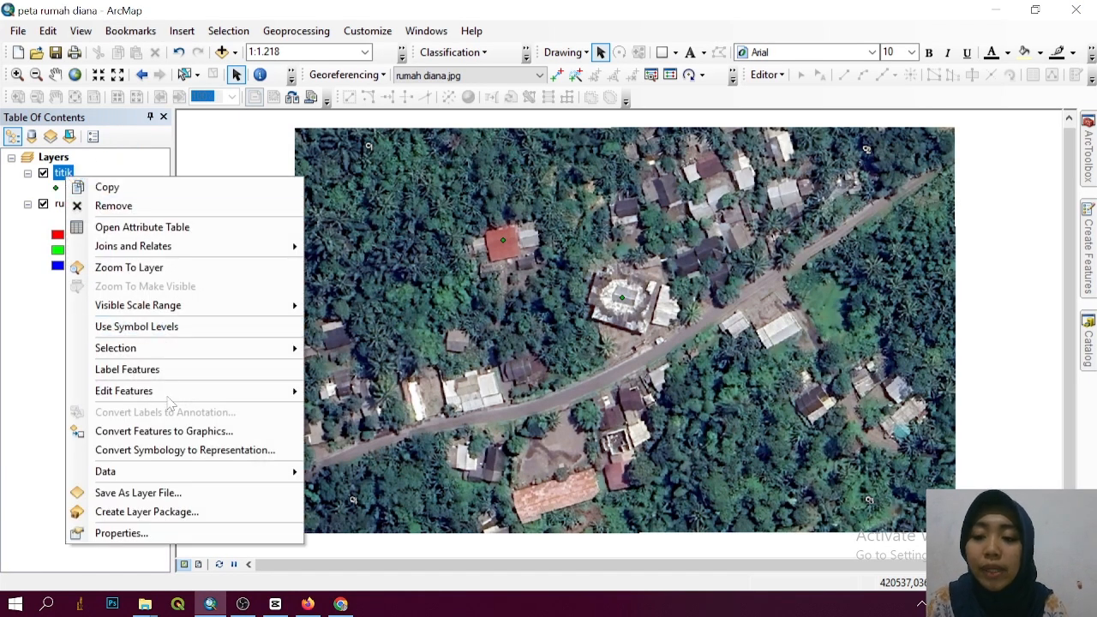
{"action": "mouse_move", "coordinate": [156, 391]}
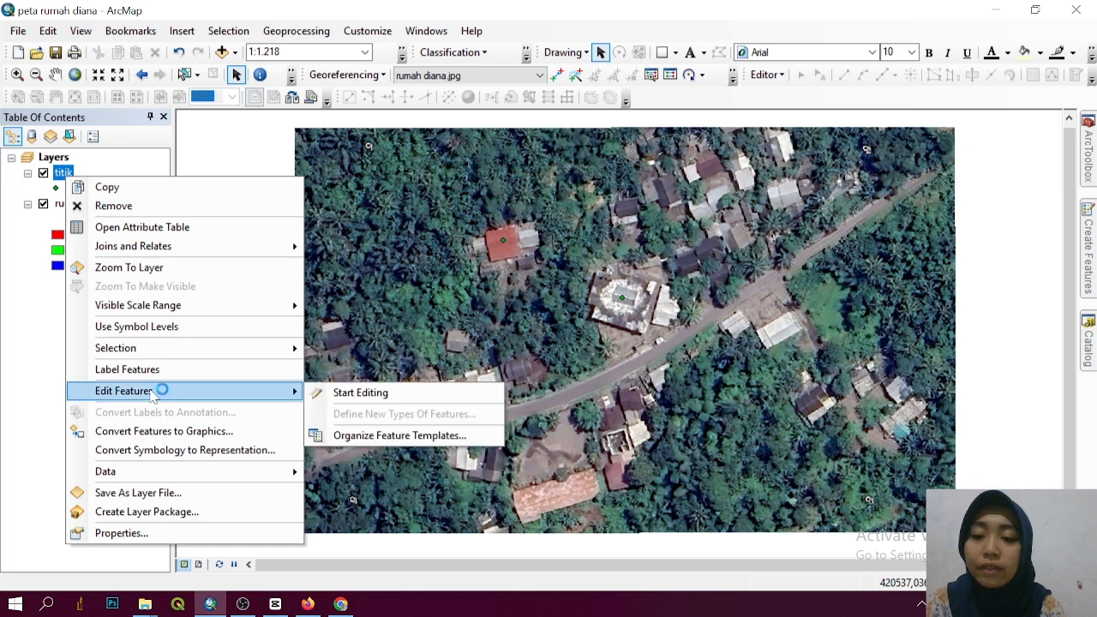
{"action": "left_click", "coordinate": [344, 395]}
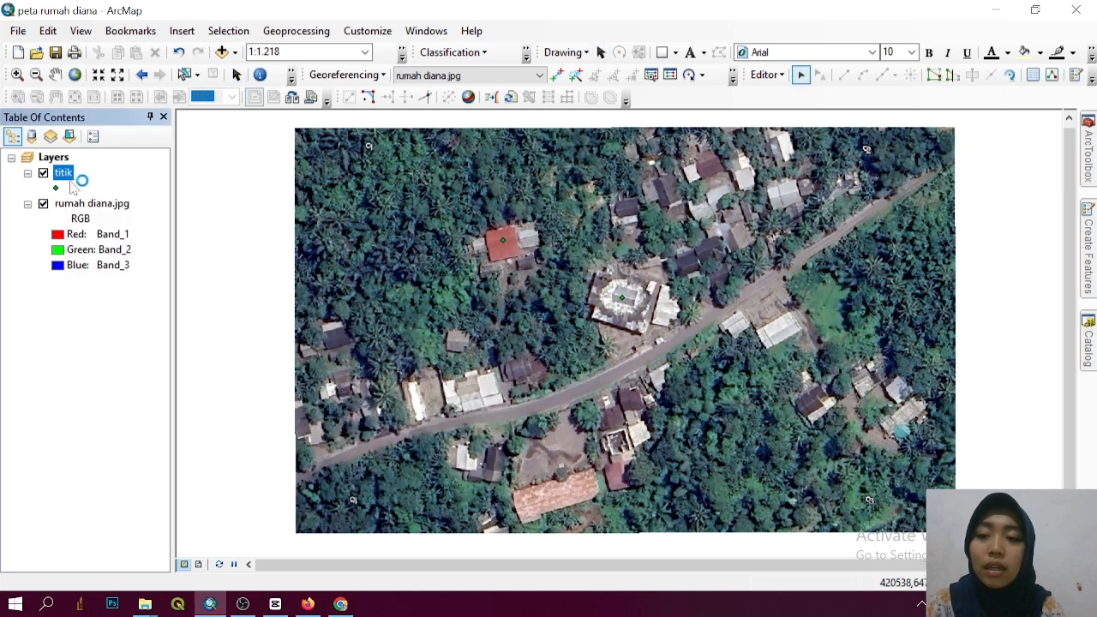
{"action": "right_click", "coordinate": [68, 177]}
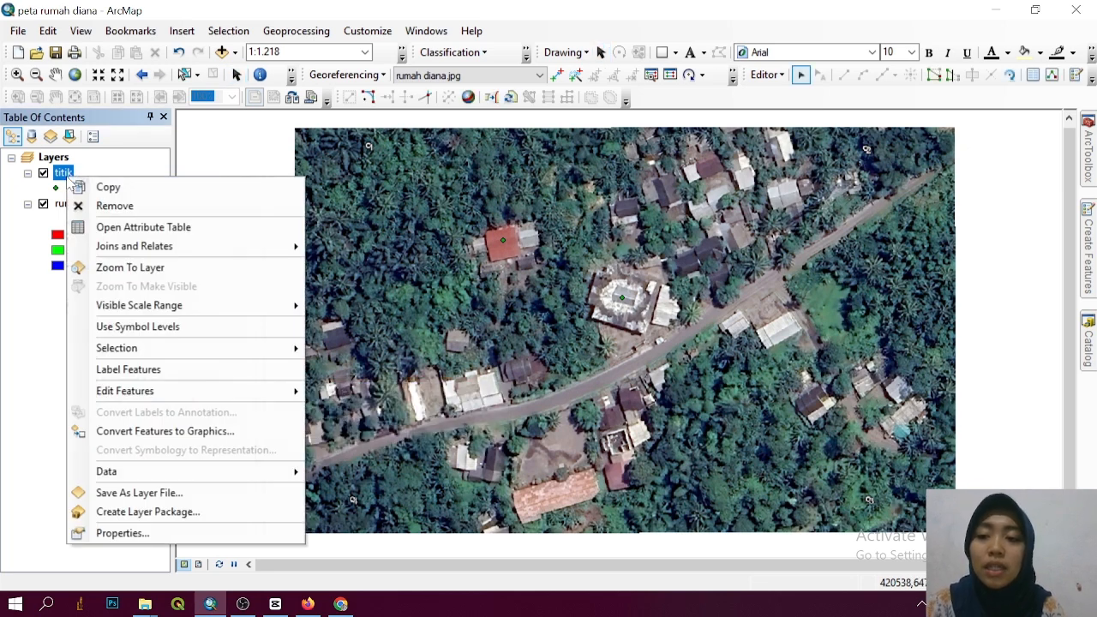
{"action": "left_click", "coordinate": [117, 230]}
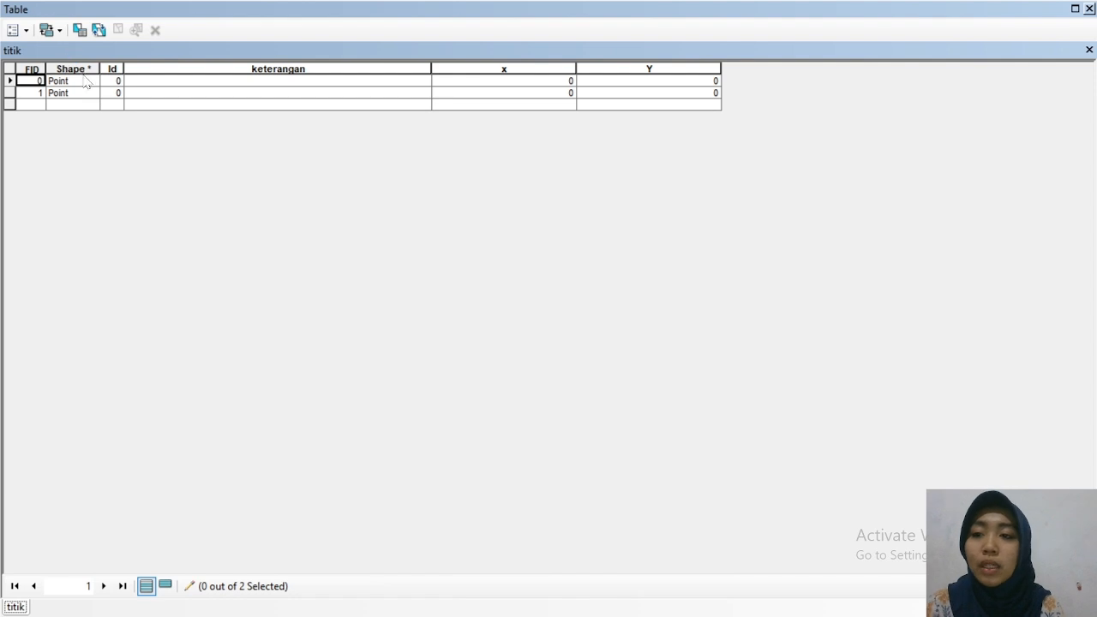
Step: Fill in the keterangan field with rumah for the first point and masjid for the second
{"action": "left_click", "coordinate": [10, 81]}
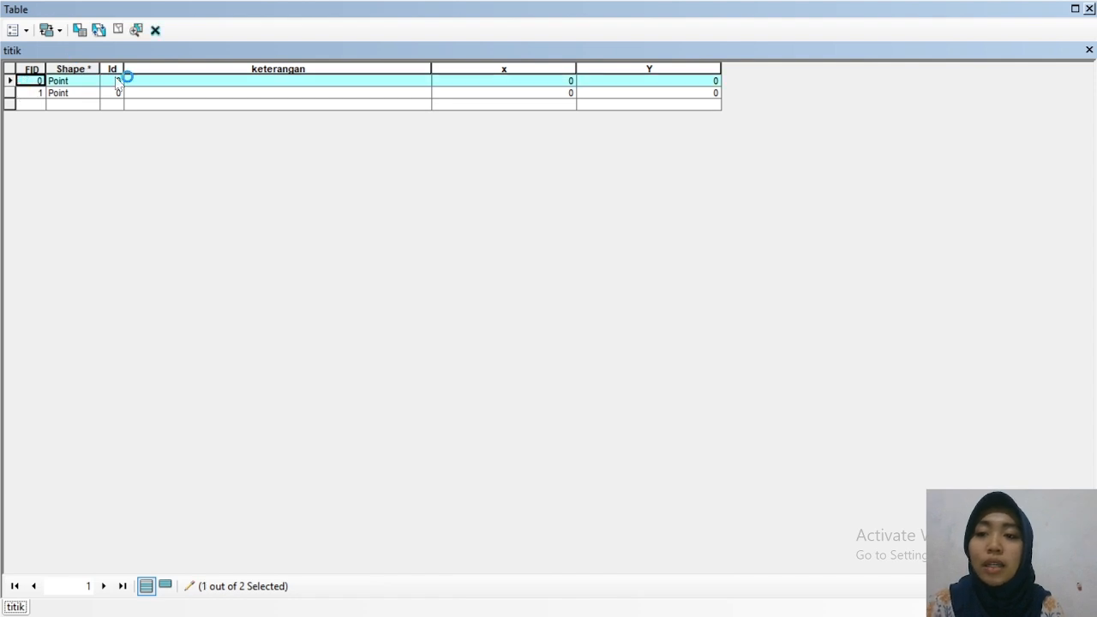
{"action": "left_click", "coordinate": [191, 80]}
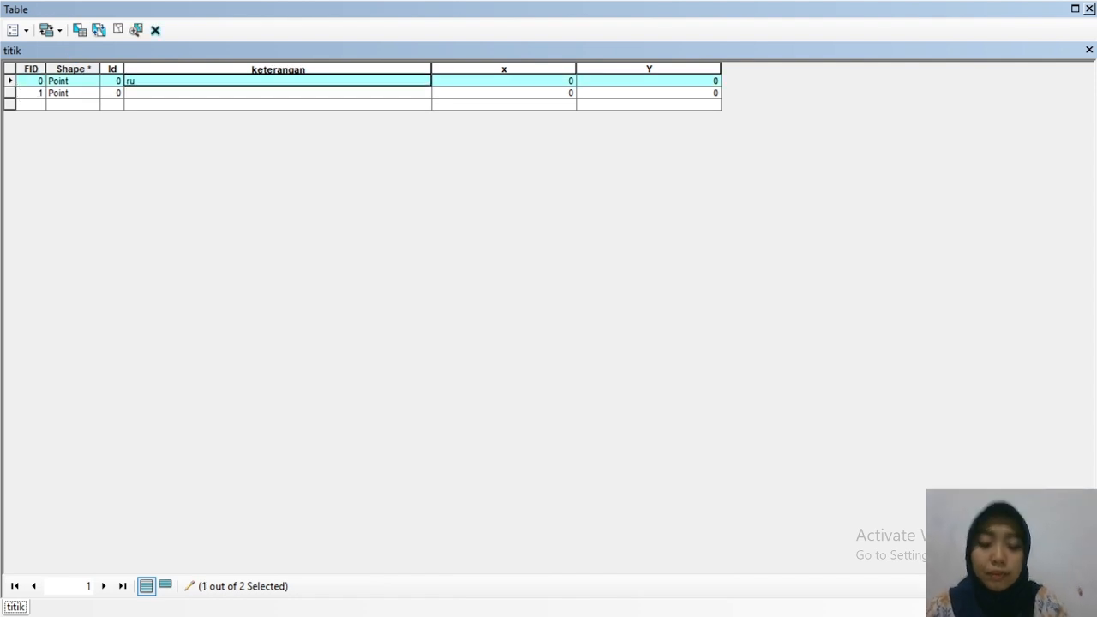
{"action": "key", "text": "Return"}
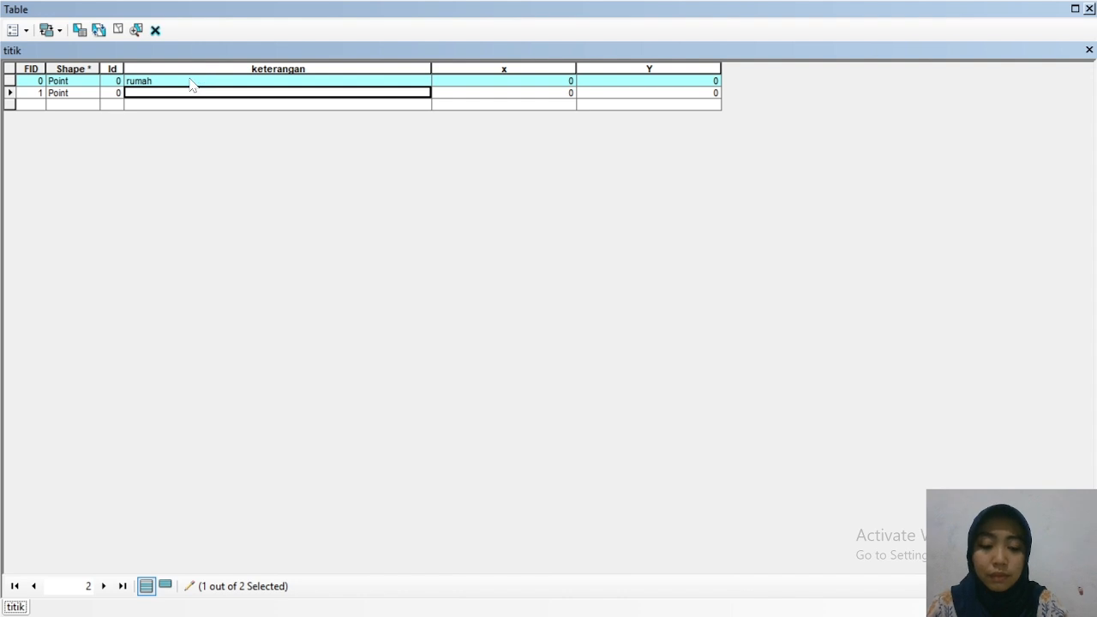
{"action": "type", "text": "ma"}
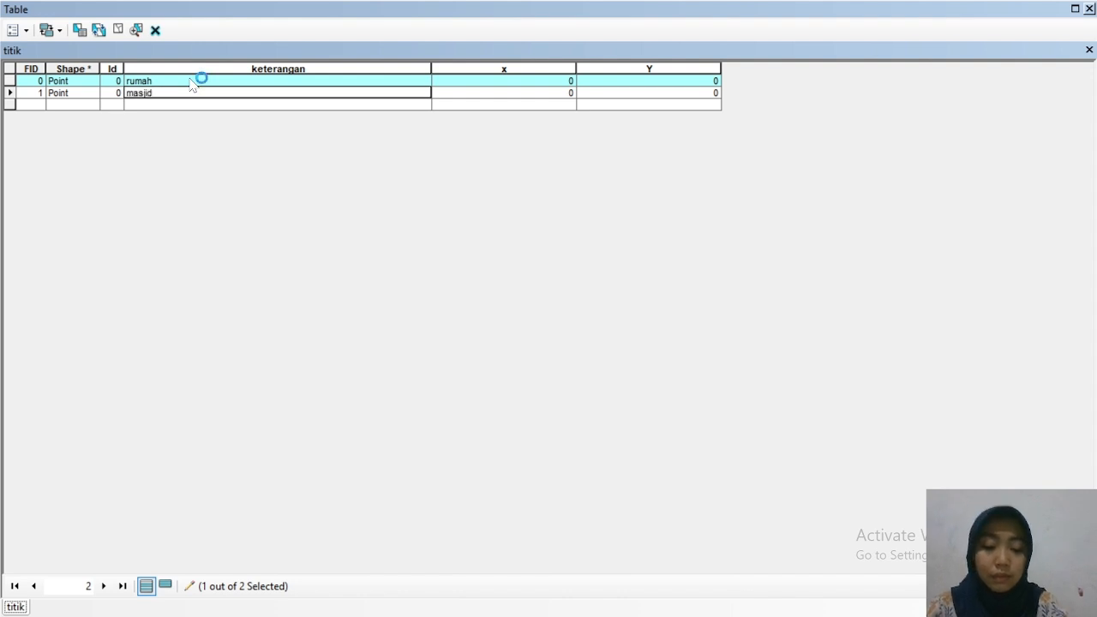
{"action": "type", "text": "sjid"}
{"action": "key", "text": "Return"}
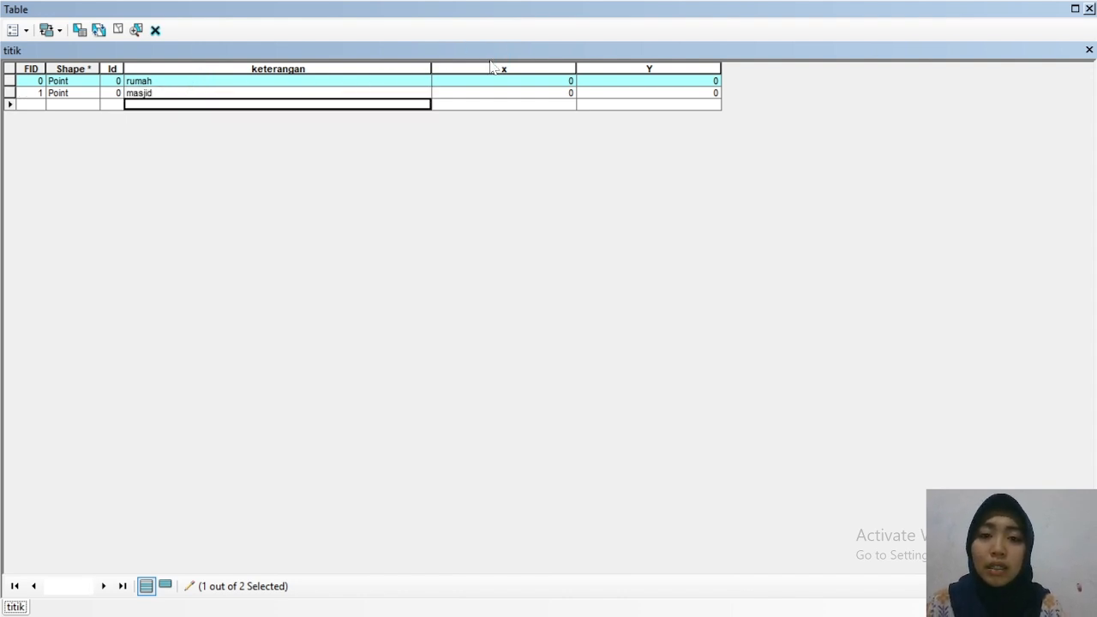
Step: Calculate the x field's geometry as X Coordinate of Point in Decimal Degrees for all records, not only the selected one
{"action": "left_click", "coordinate": [495, 68]}
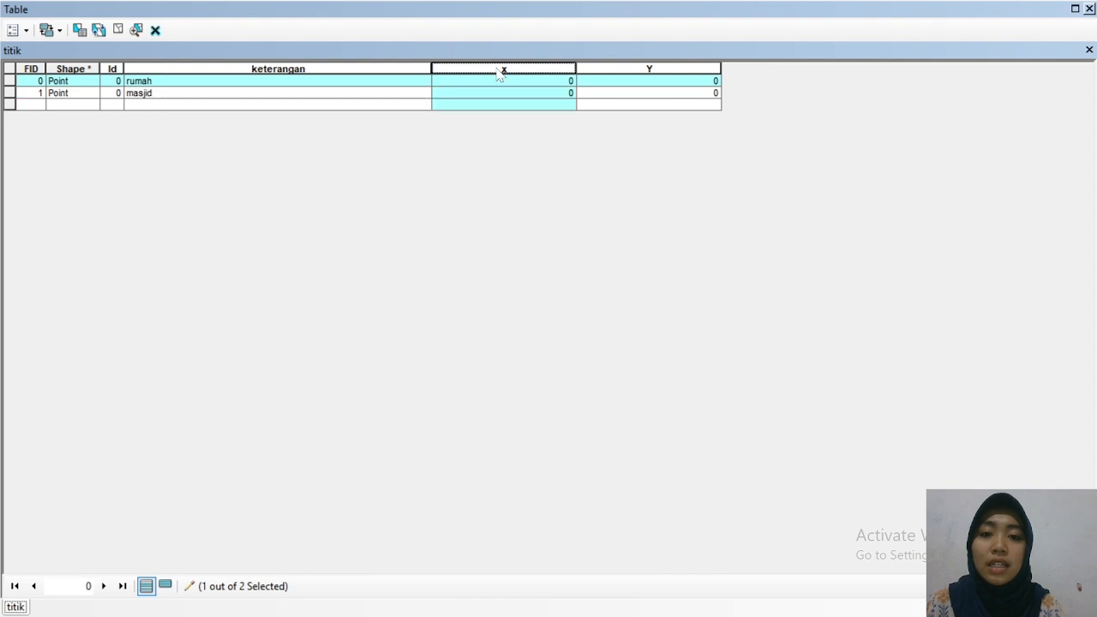
{"action": "right_click", "coordinate": [501, 75]}
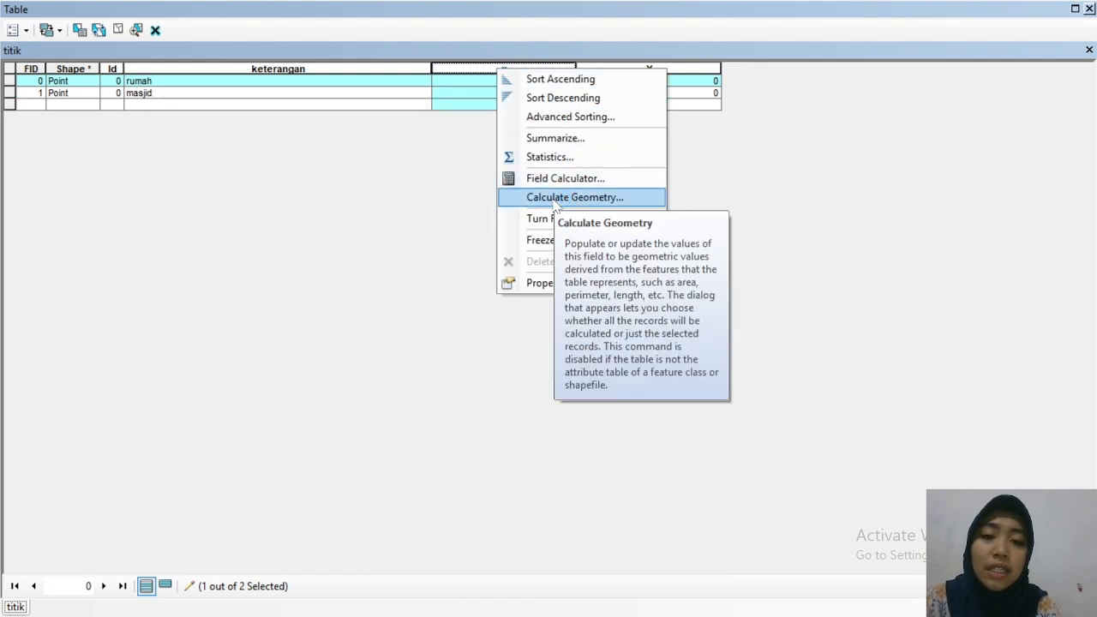
{"action": "left_click", "coordinate": [483, 69]}
{"action": "right_click", "coordinate": [472, 67]}
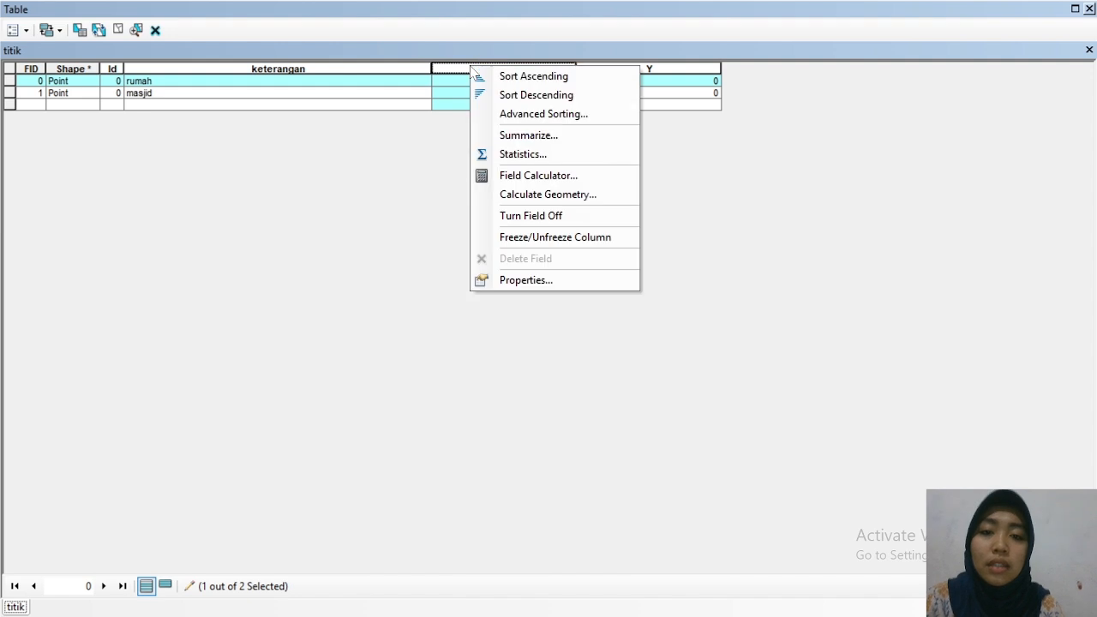
{"action": "left_click", "coordinate": [528, 195]}
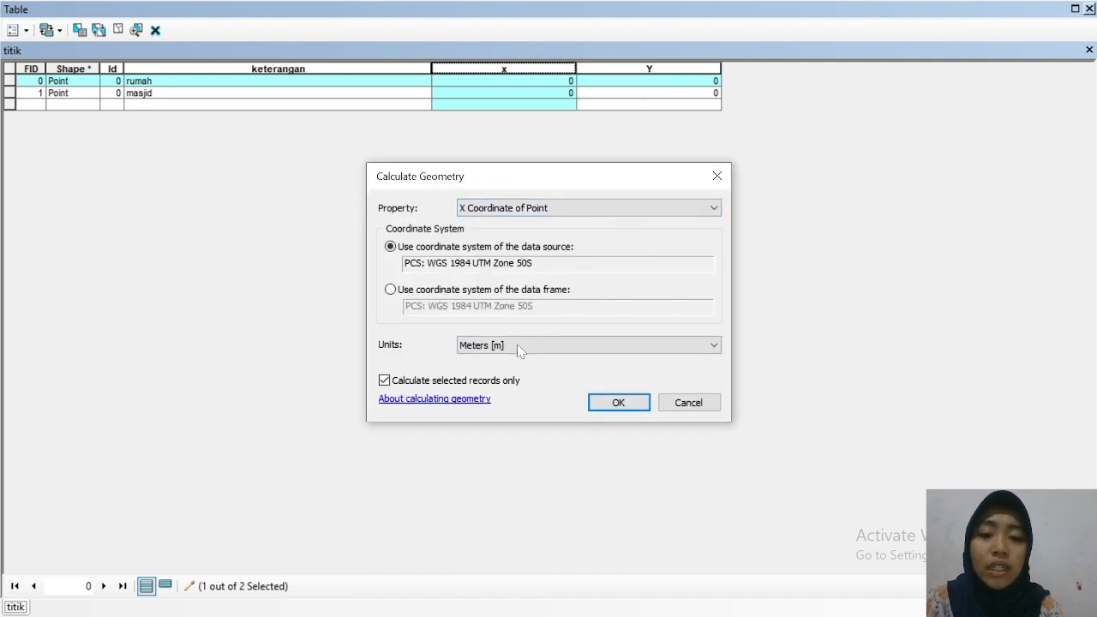
{"action": "left_click", "coordinate": [520, 346]}
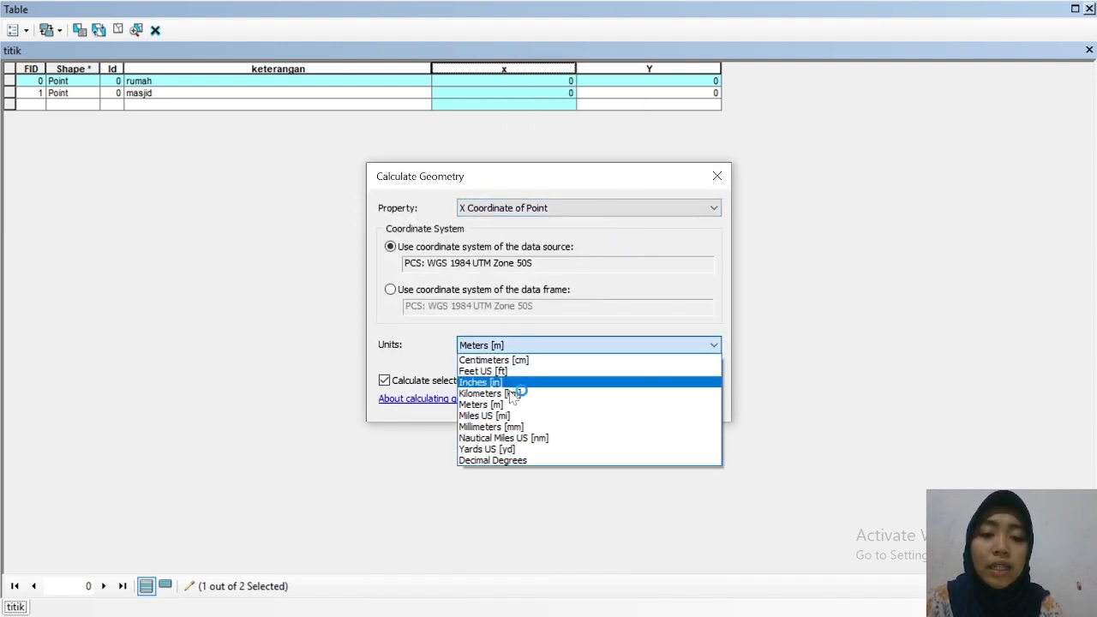
{"action": "left_click", "coordinate": [489, 461]}
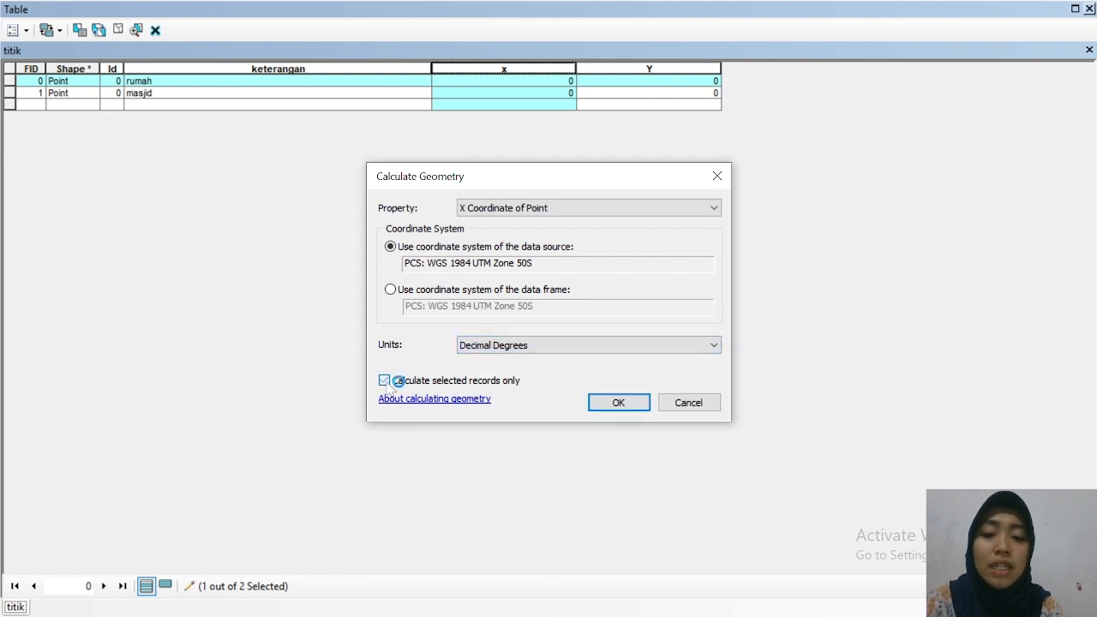
{"action": "left_click", "coordinate": [386, 382]}
{"action": "left_click", "coordinate": [626, 403]}
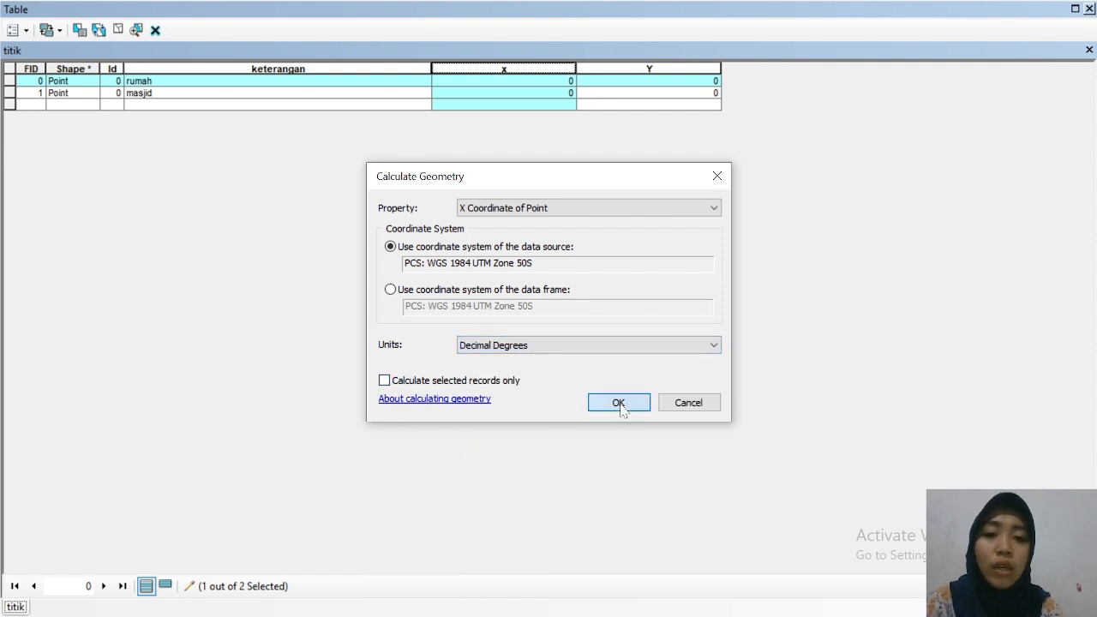
Step: Calculate the Y field's geometry as Y Coordinate of Point in Decimal Degrees for the selected record only
{"action": "left_click", "coordinate": [652, 69]}
{"action": "right_click", "coordinate": [655, 72]}
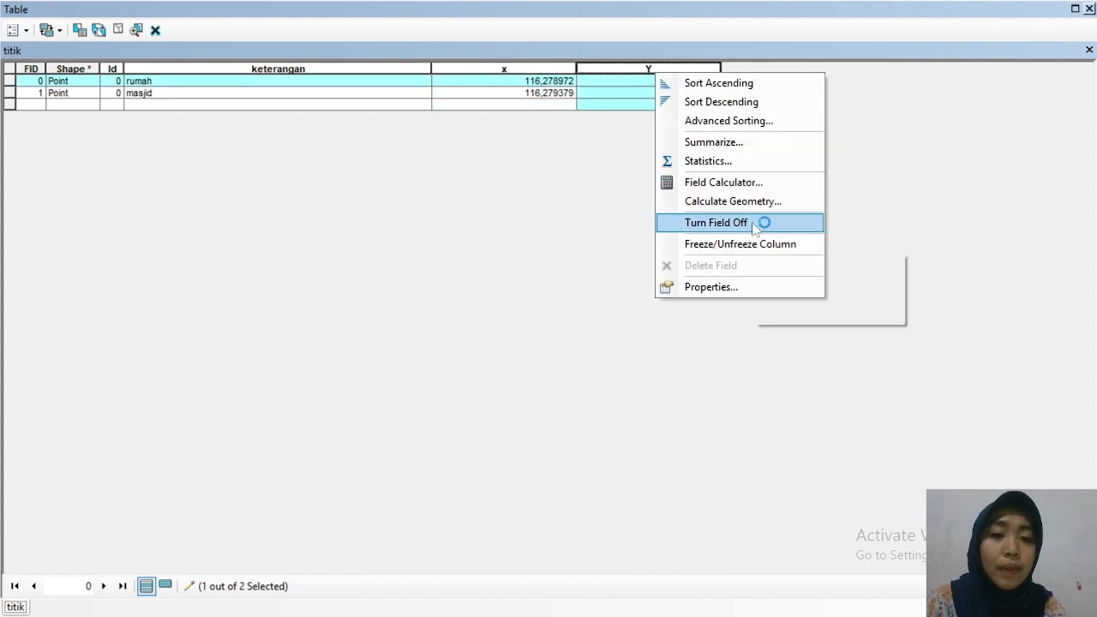
{"action": "left_click", "coordinate": [752, 202]}
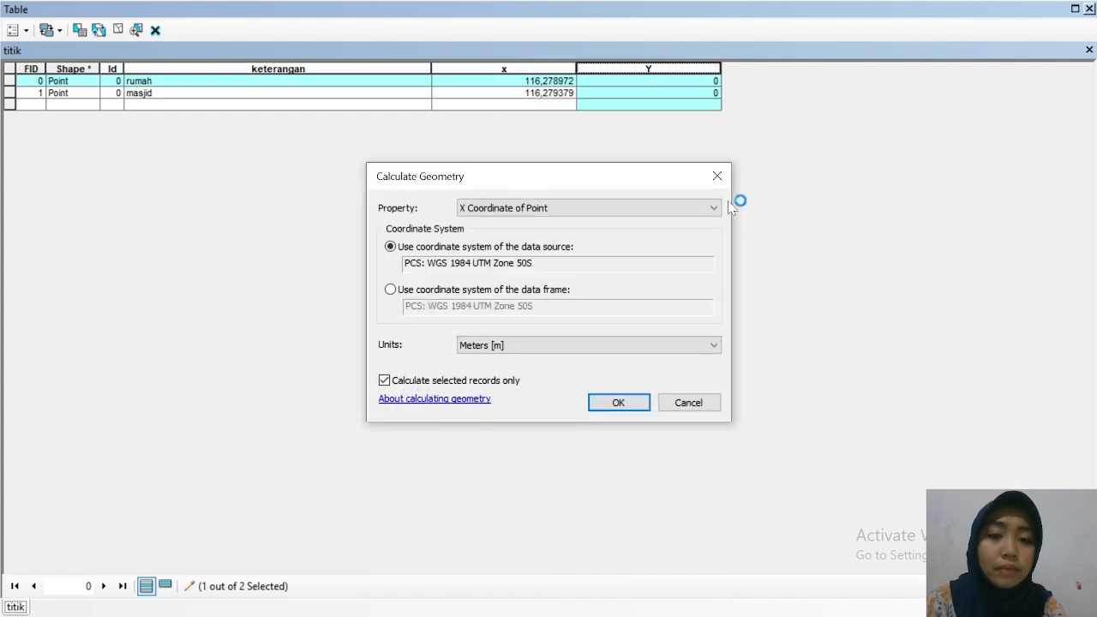
{"action": "left_click", "coordinate": [624, 209]}
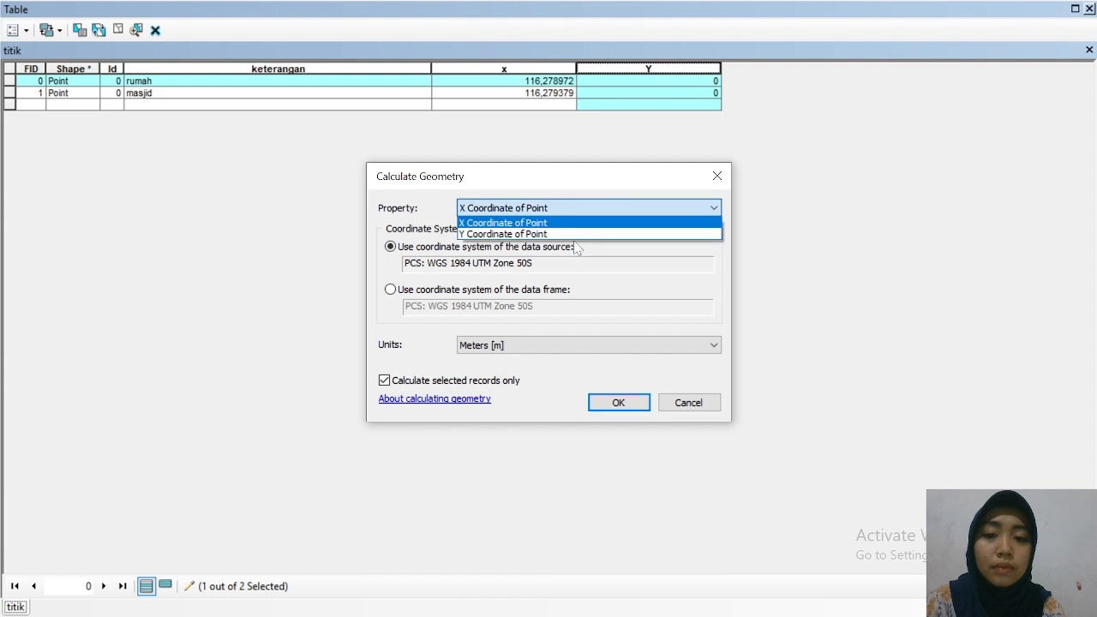
{"action": "left_click", "coordinate": [576, 235]}
{"action": "left_click", "coordinate": [632, 347]}
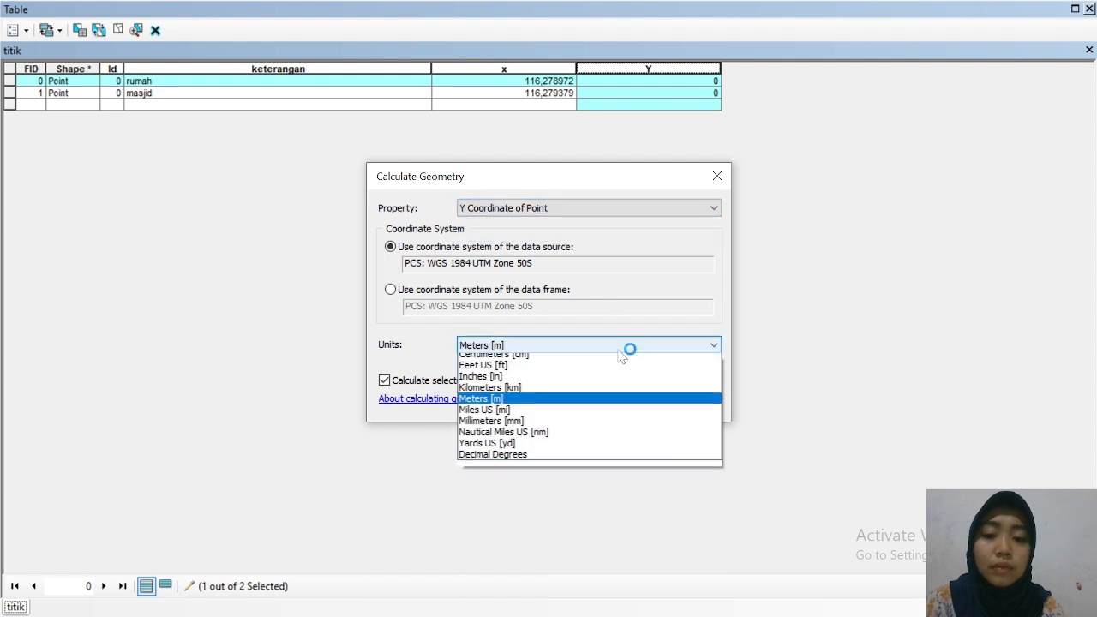
{"action": "left_click", "coordinate": [562, 460]}
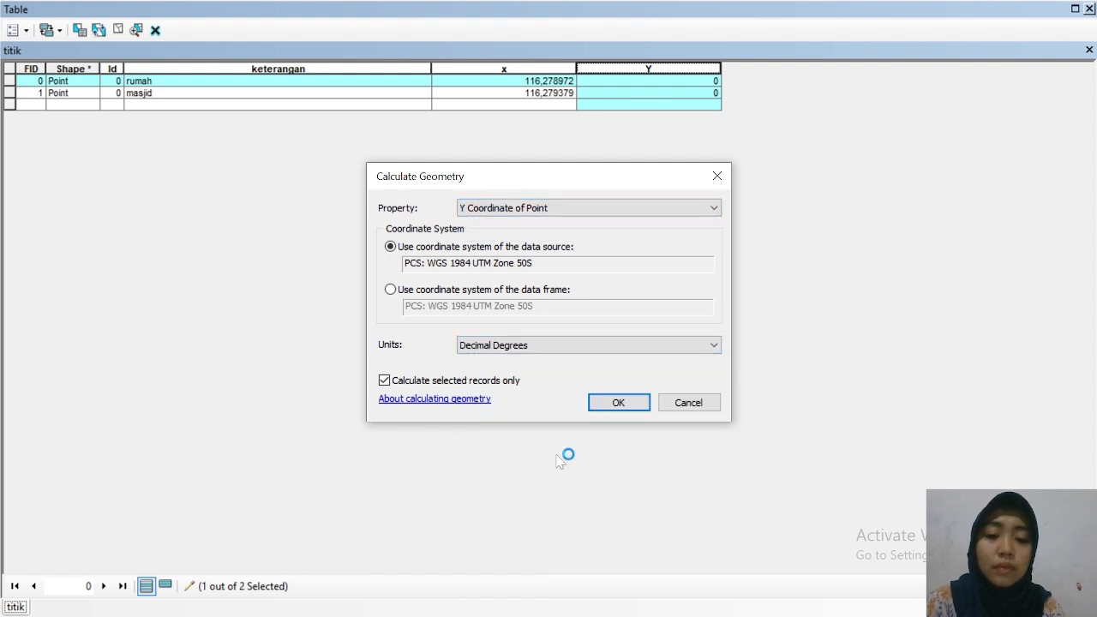
{"action": "left_click", "coordinate": [609, 397]}
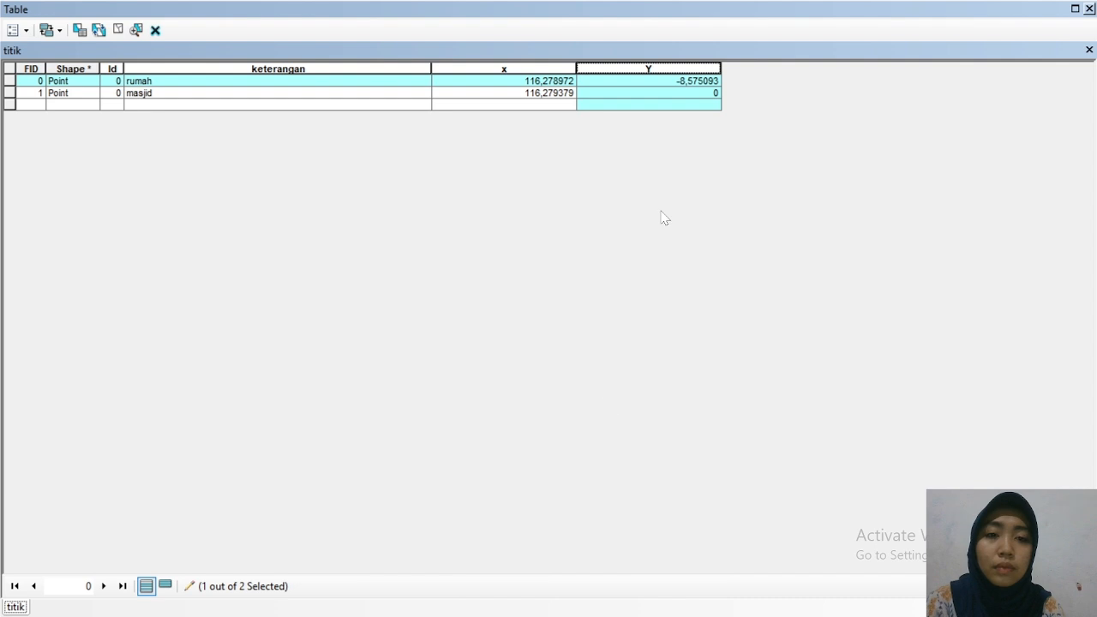
Step: Recalculate the Y field's geometry for all records, using X Coordinate of Point in Decimal Degrees
{"action": "right_click", "coordinate": [673, 71]}
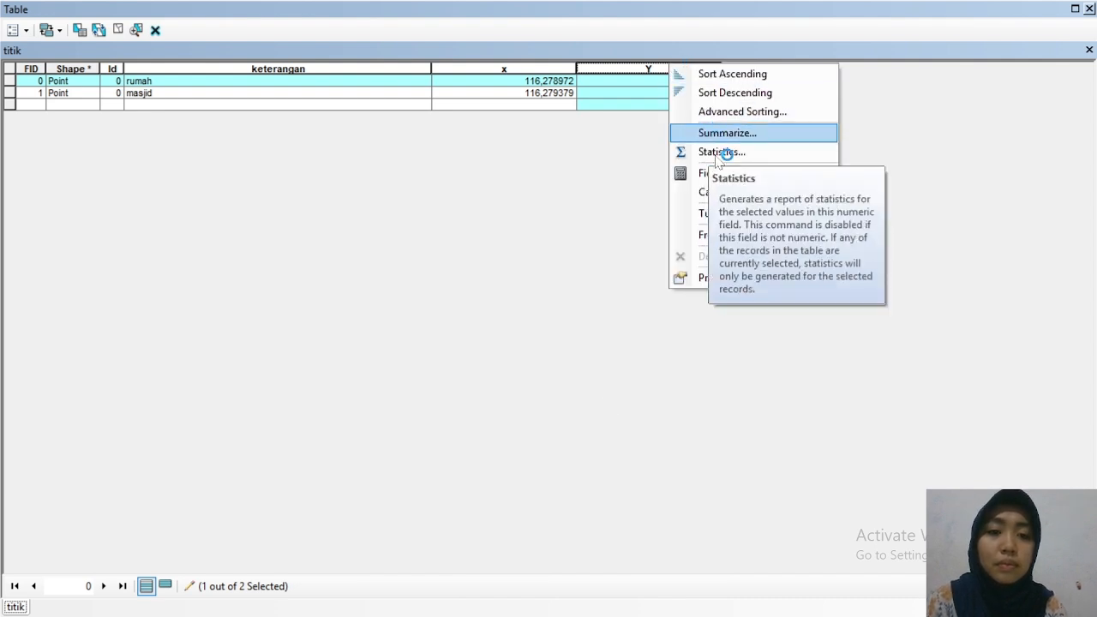
{"action": "left_click", "coordinate": [725, 193]}
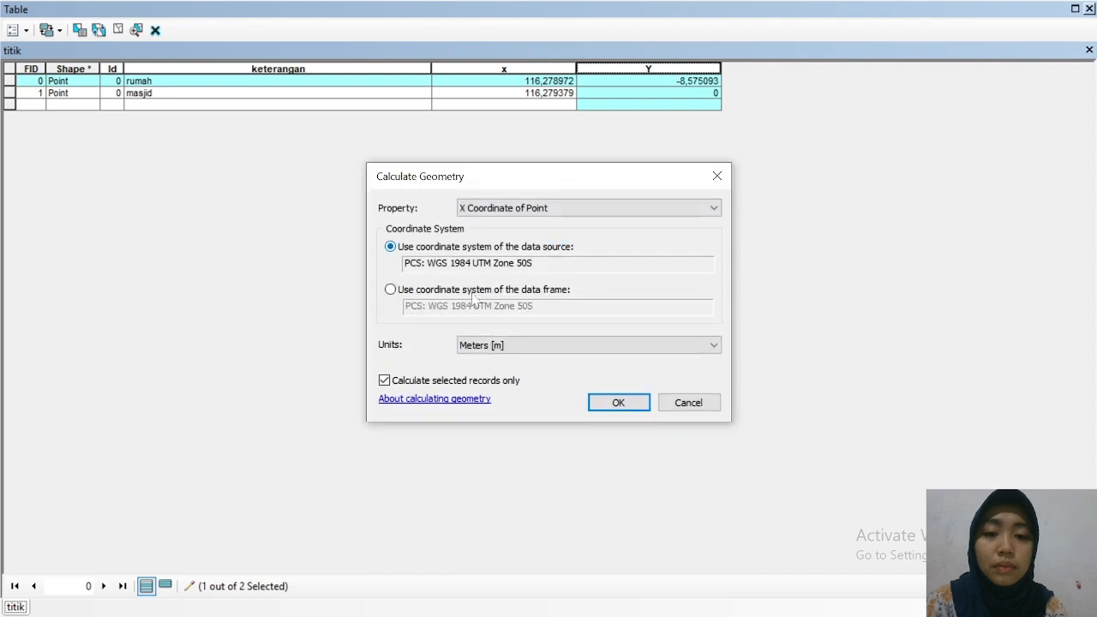
{"action": "left_click", "coordinate": [386, 382]}
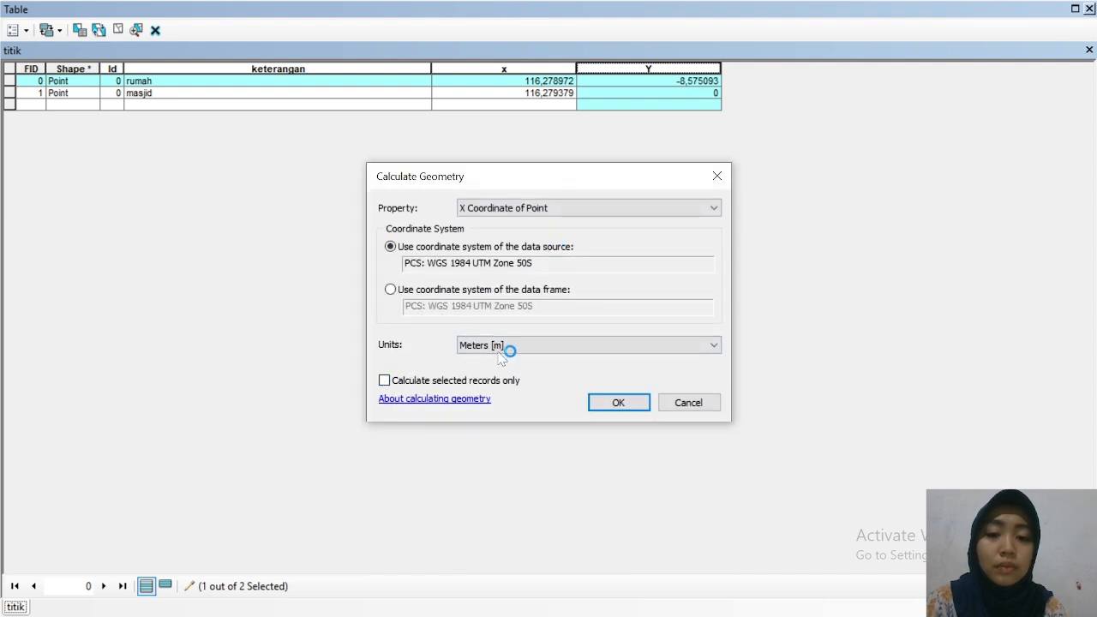
{"action": "left_click", "coordinate": [506, 346]}
{"action": "left_click", "coordinate": [498, 461]}
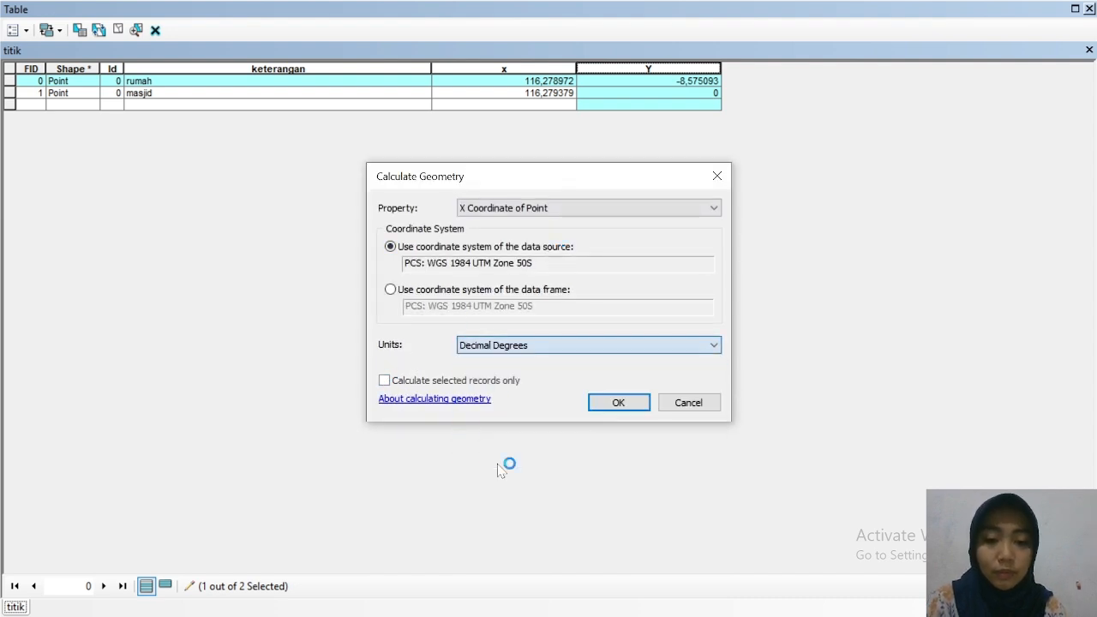
{"action": "left_click", "coordinate": [619, 403]}
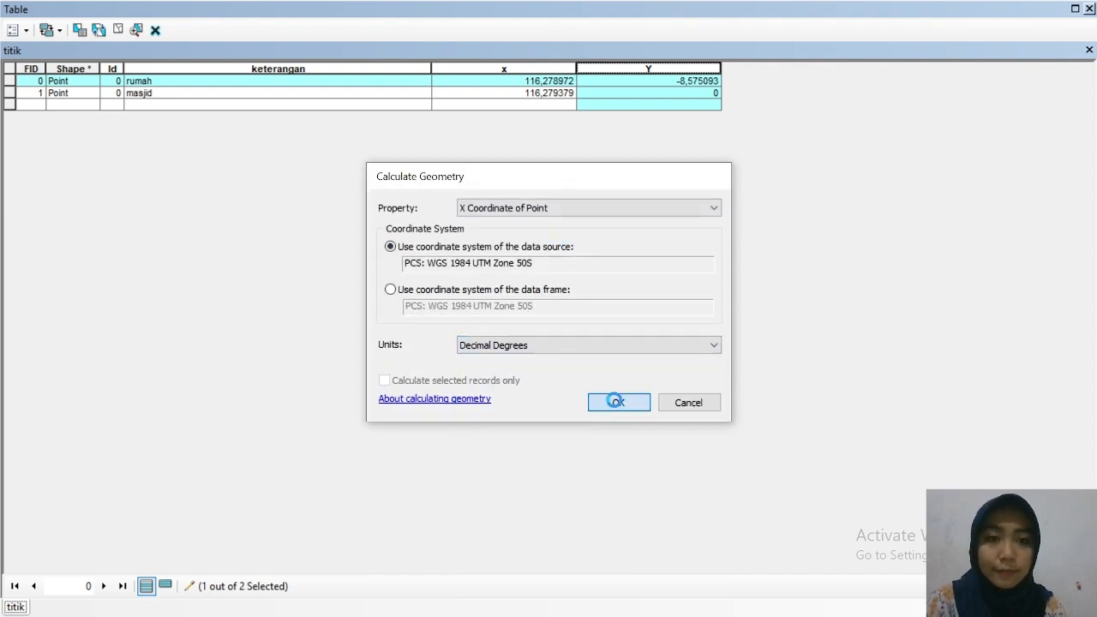
Step: Close the attribute table, save the edits to the titik layer and stop the editing session
{"action": "left_click", "coordinate": [1089, 9]}
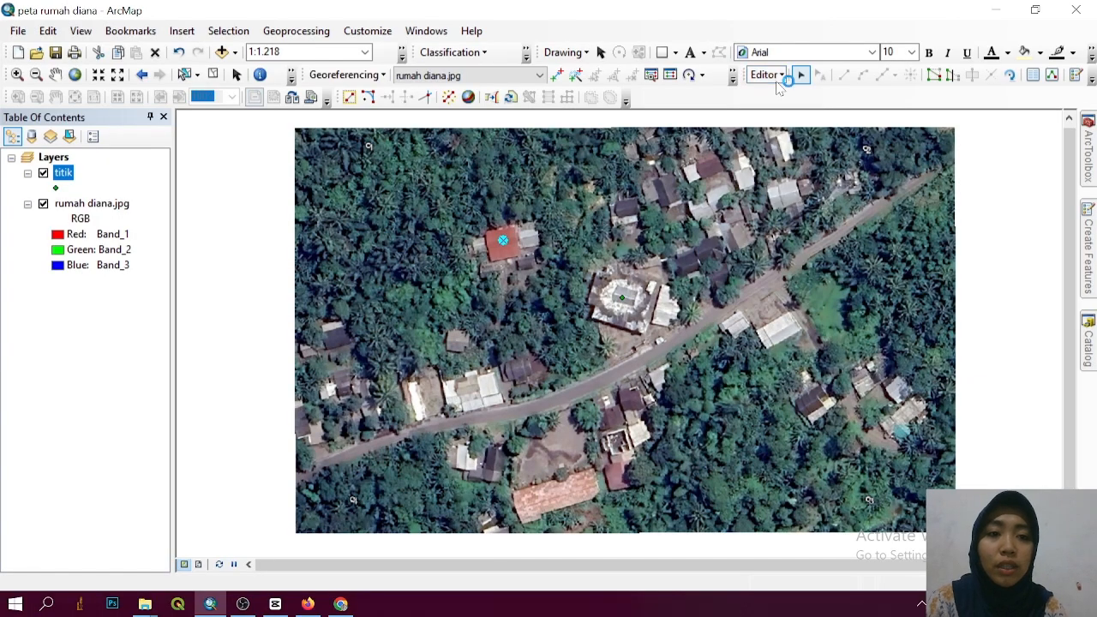
{"action": "left_click", "coordinate": [768, 74]}
{"action": "left_click", "coordinate": [780, 132]}
{"action": "left_click", "coordinate": [762, 78]}
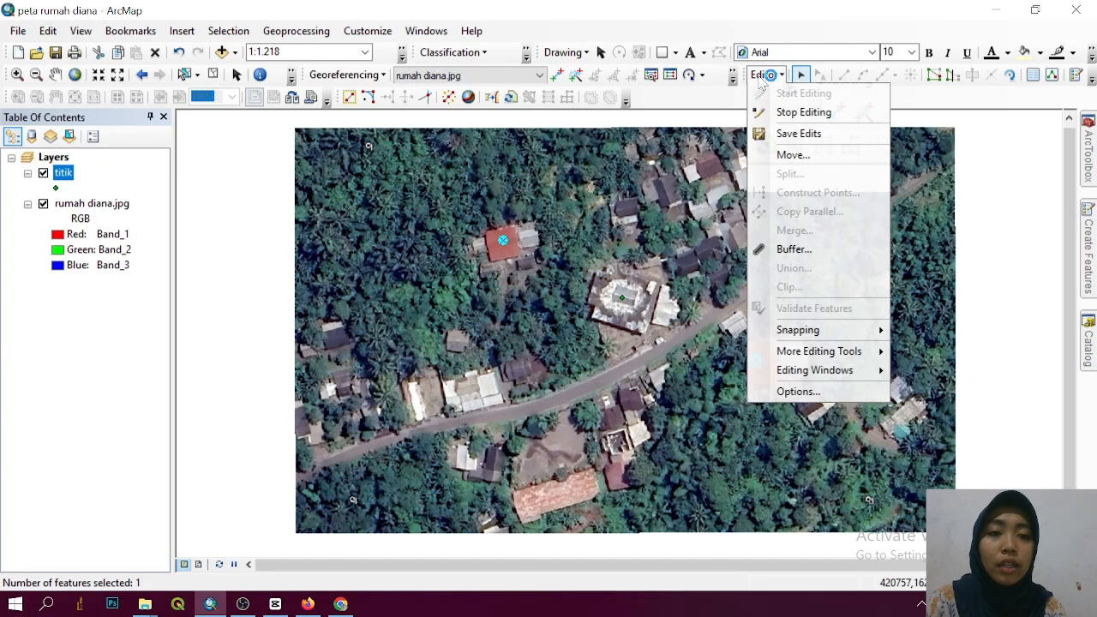
{"action": "left_click", "coordinate": [765, 112]}
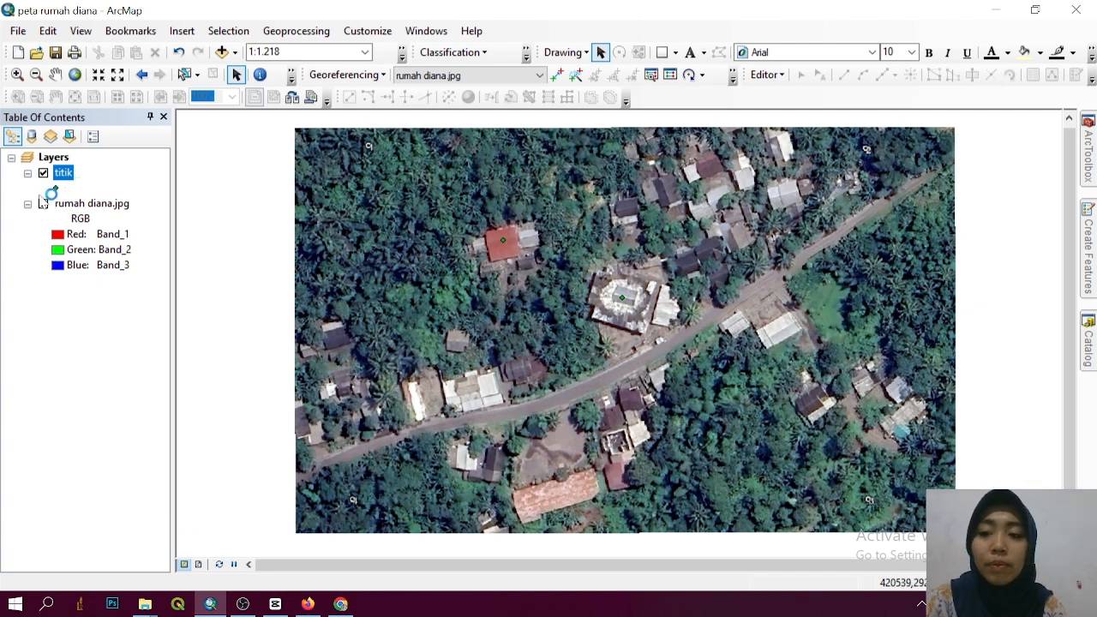
Step: Turn on feature labels for the titik layer, using keterangan as the label field
{"action": "right_click", "coordinate": [64, 178]}
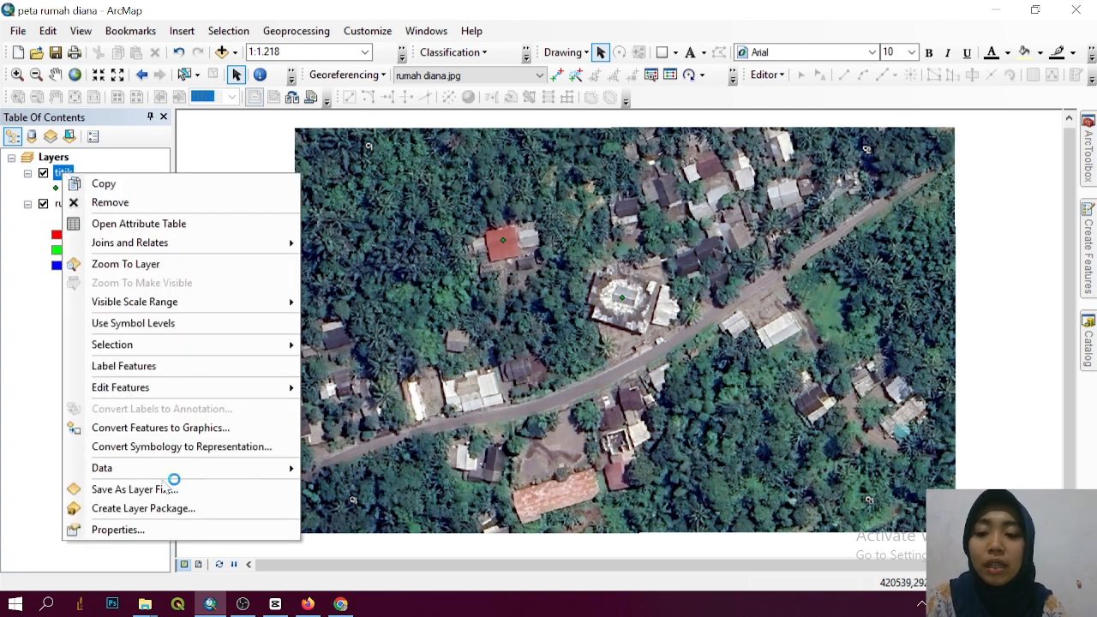
{"action": "left_click", "coordinate": [138, 529]}
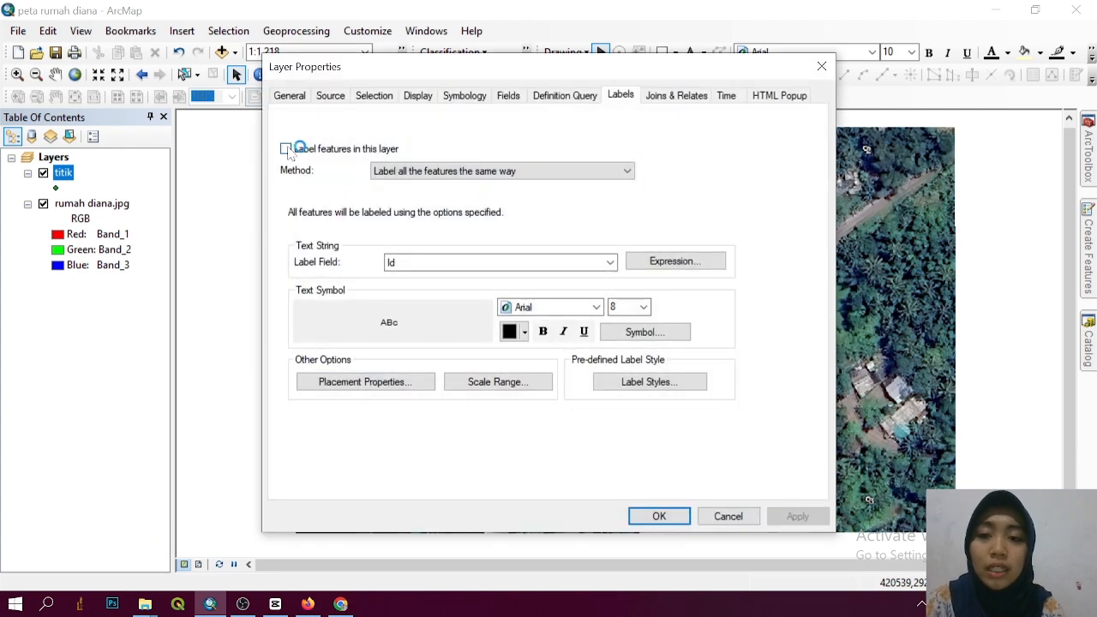
{"action": "left_click", "coordinate": [286, 149]}
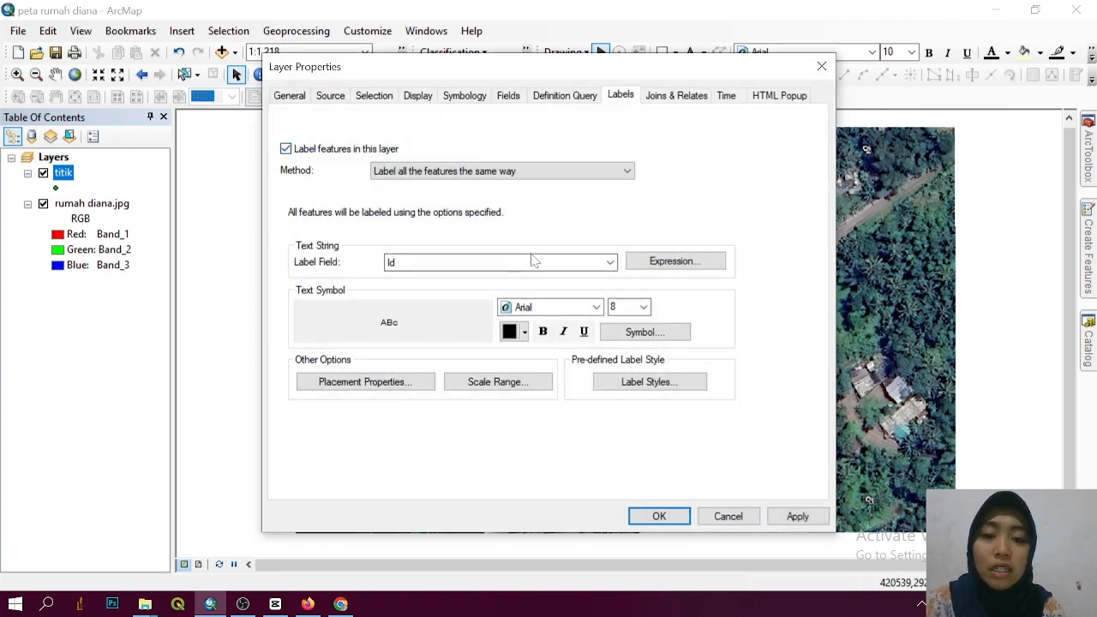
{"action": "left_click", "coordinate": [610, 262]}
{"action": "left_click", "coordinate": [474, 301]}
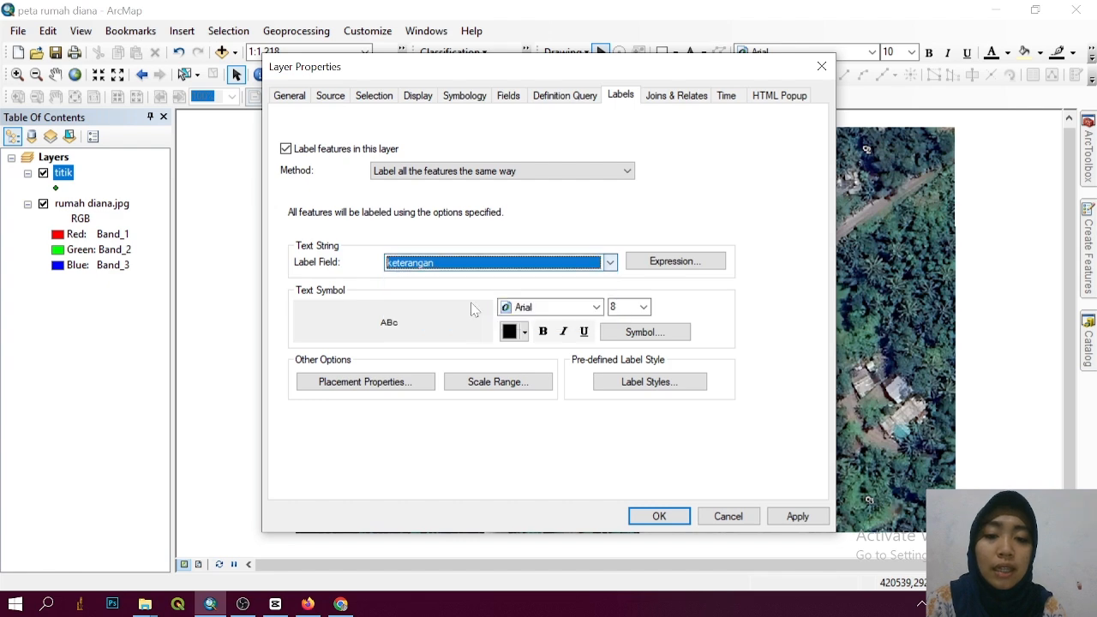
Step: Format the titik label text in Arial at size 9 with a dark purple color
{"action": "left_click", "coordinate": [596, 307]}
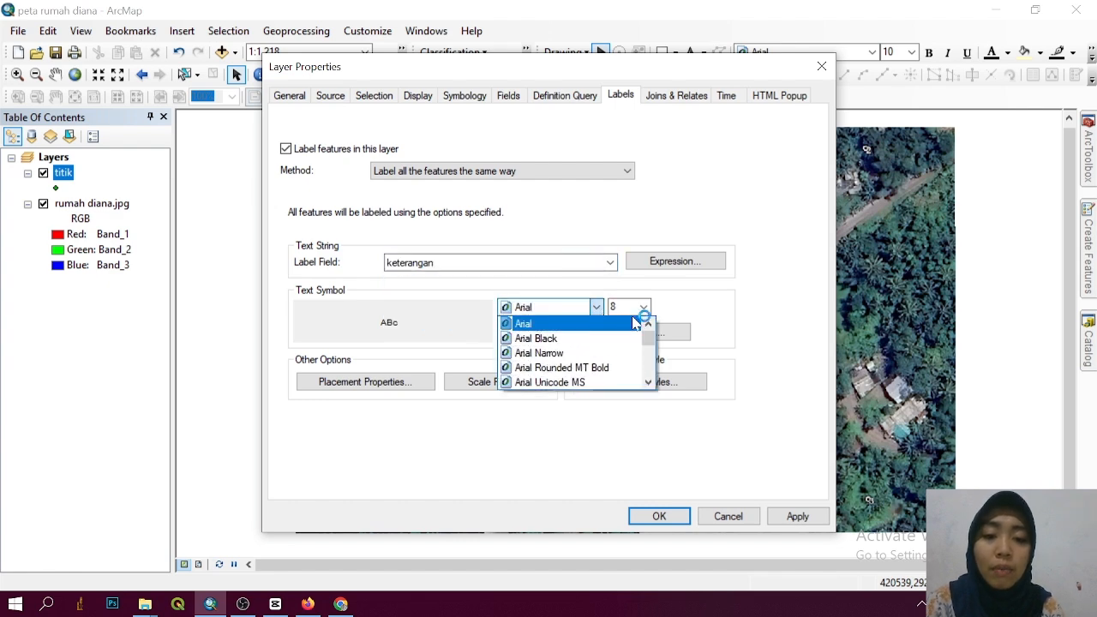
{"action": "left_click", "coordinate": [649, 317]}
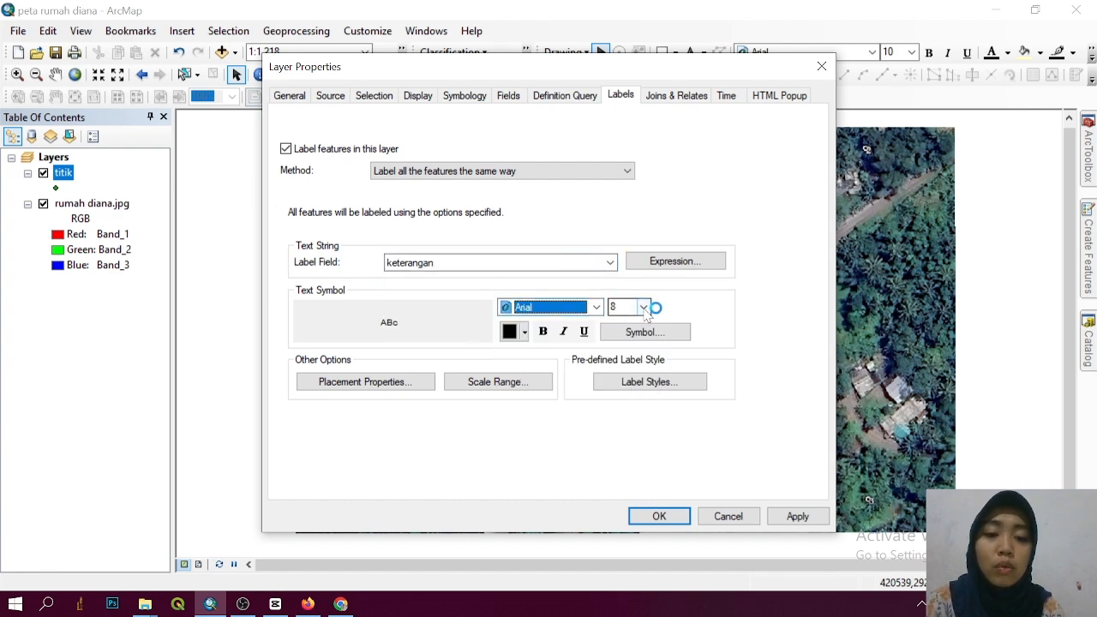
{"action": "left_click", "coordinate": [643, 308]}
{"action": "left_click", "coordinate": [633, 341]}
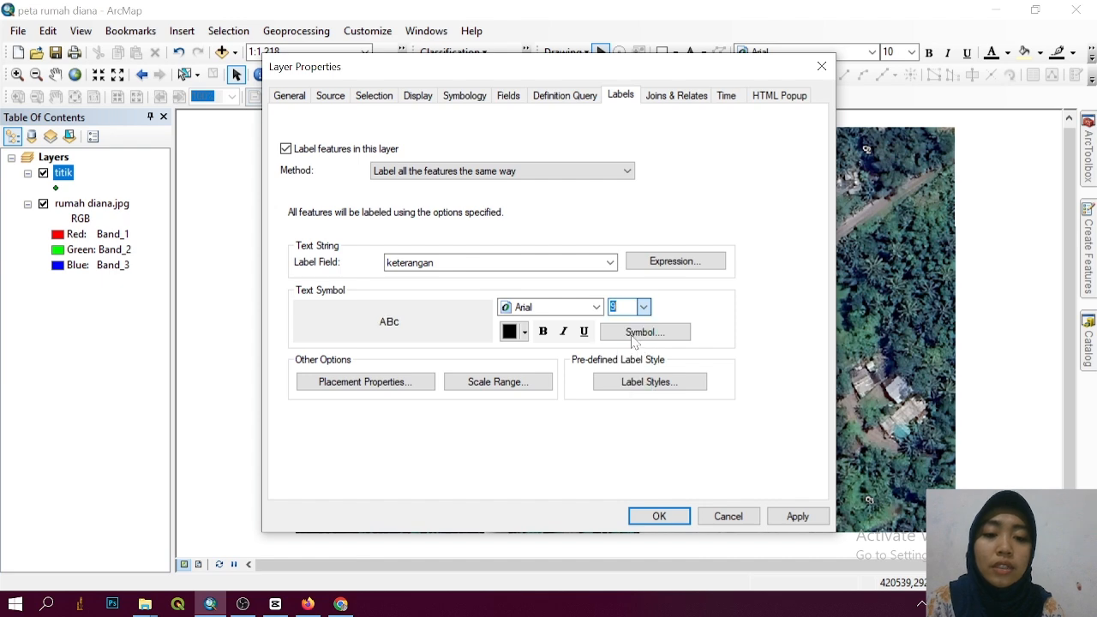
{"action": "left_click", "coordinate": [525, 333]}
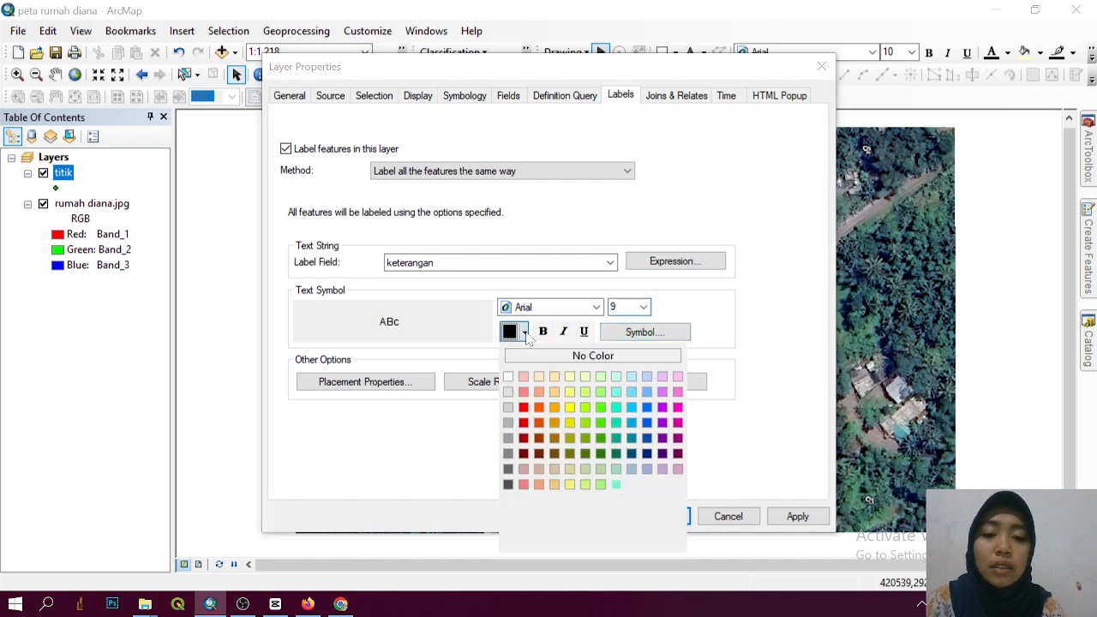
{"action": "left_click", "coordinate": [678, 454]}
Step: Add a halo mask to the titik label text symbol and apply the layer's label settings
{"action": "left_click", "coordinate": [645, 332]}
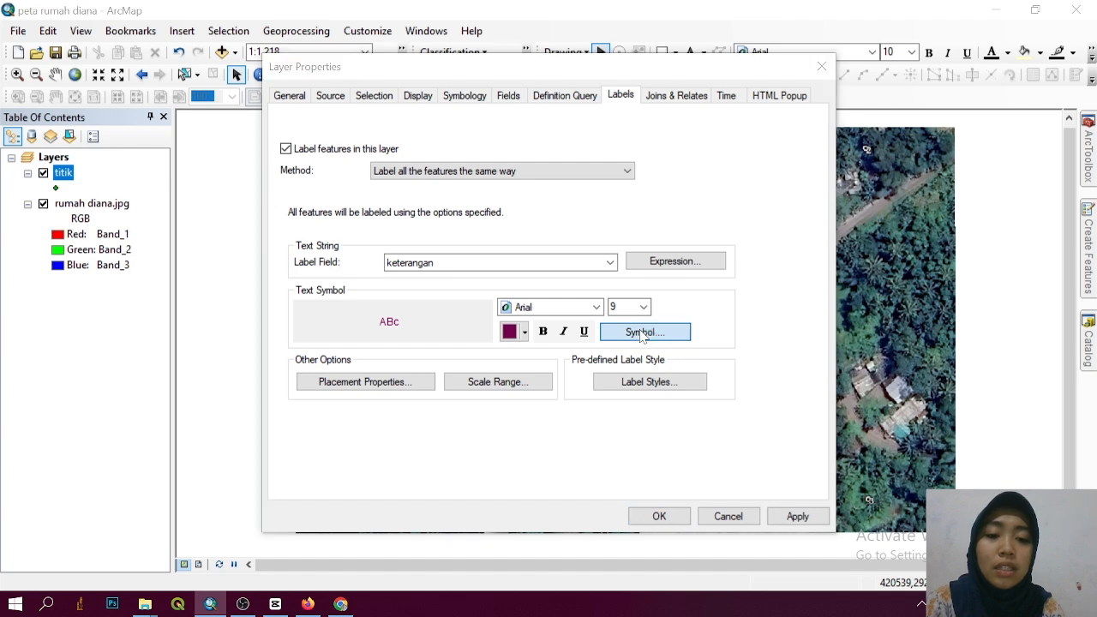
{"action": "left_click", "coordinate": [700, 376]}
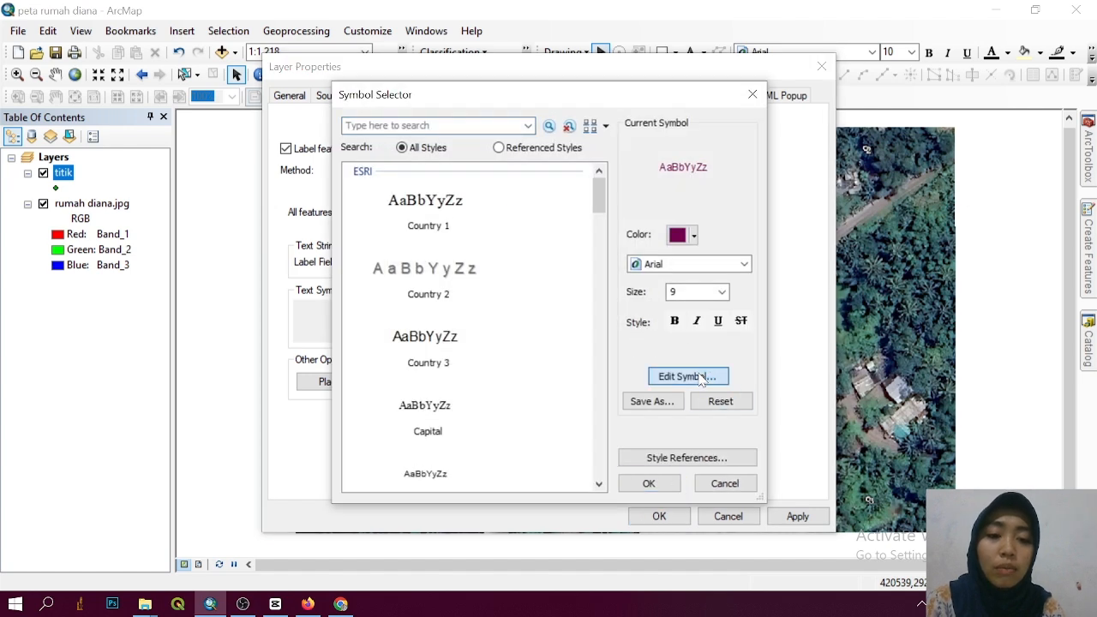
{"action": "left_click", "coordinate": [693, 172]}
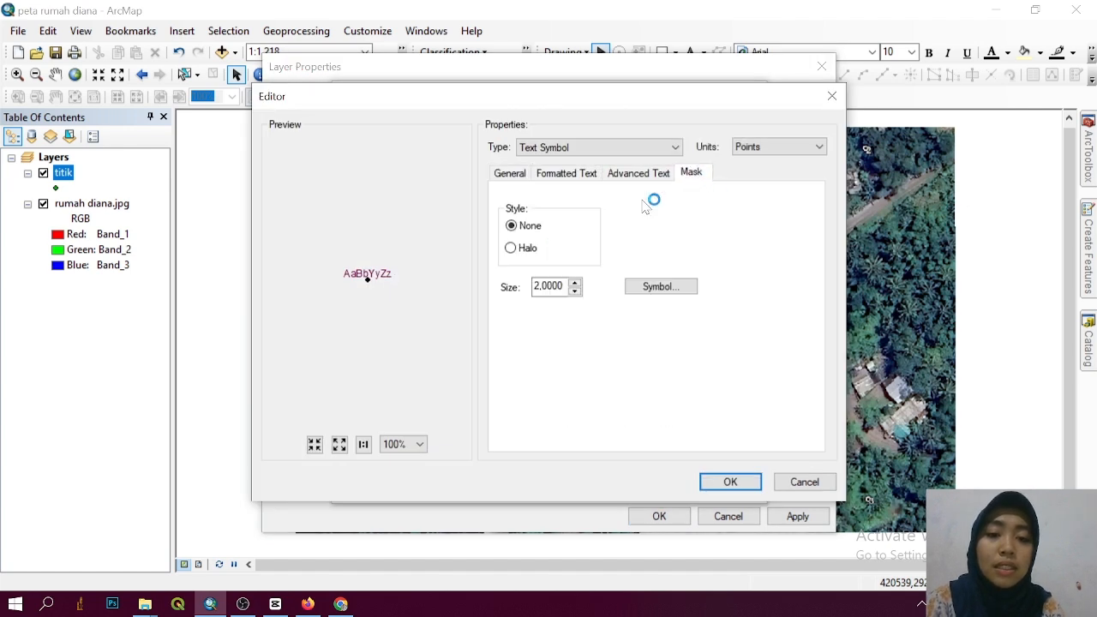
{"action": "left_click", "coordinate": [525, 248]}
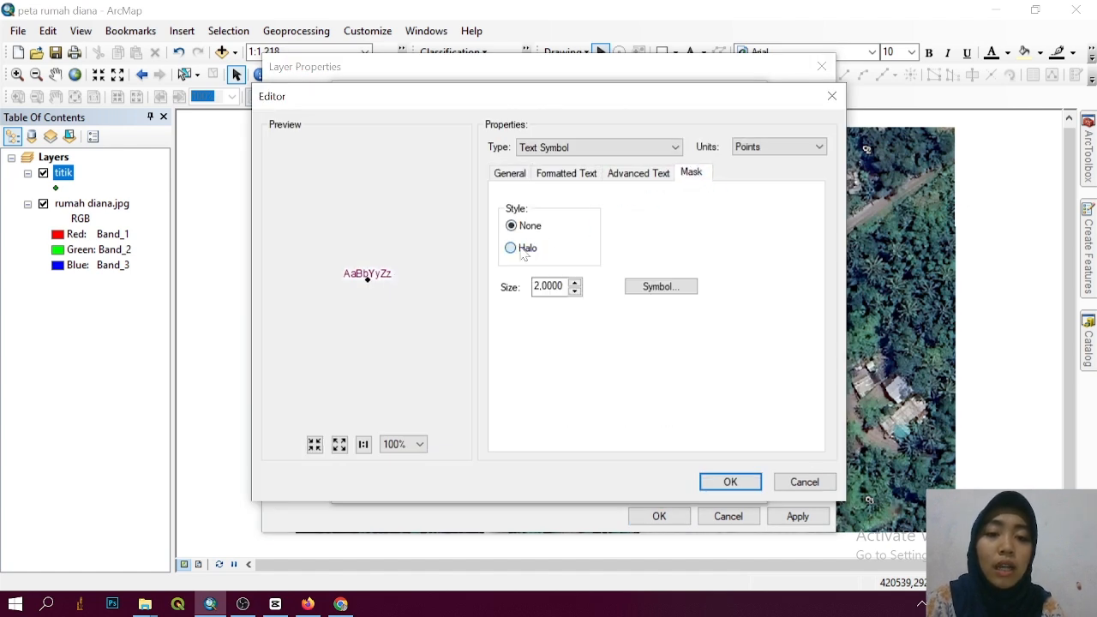
{"action": "left_click", "coordinate": [731, 482]}
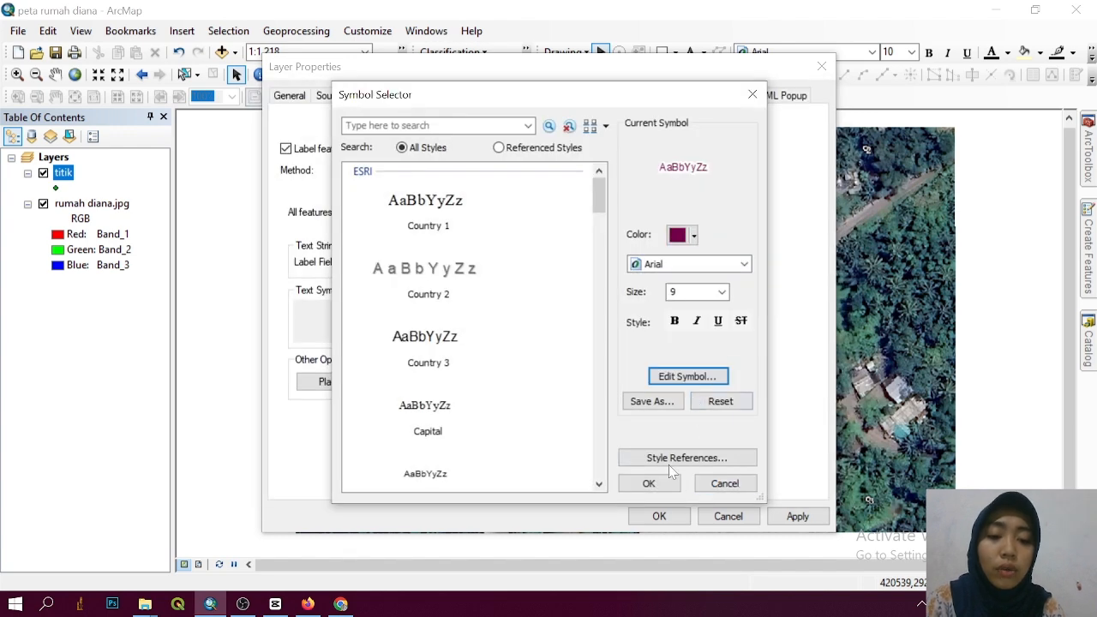
{"action": "left_click", "coordinate": [650, 484]}
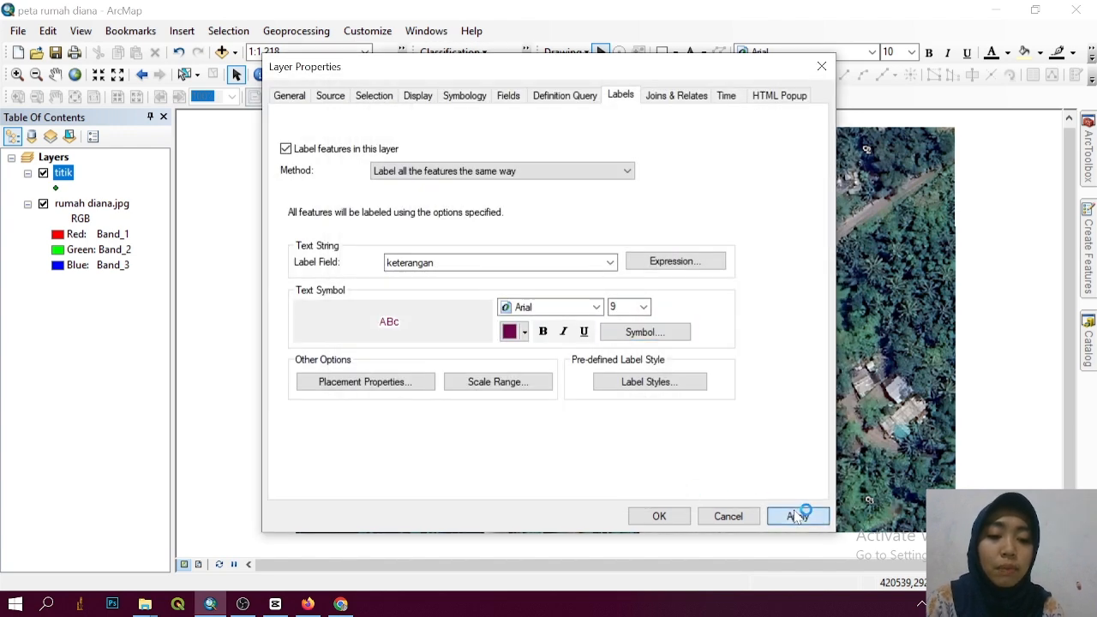
{"action": "left_click", "coordinate": [797, 516]}
{"action": "left_click", "coordinate": [657, 517]}
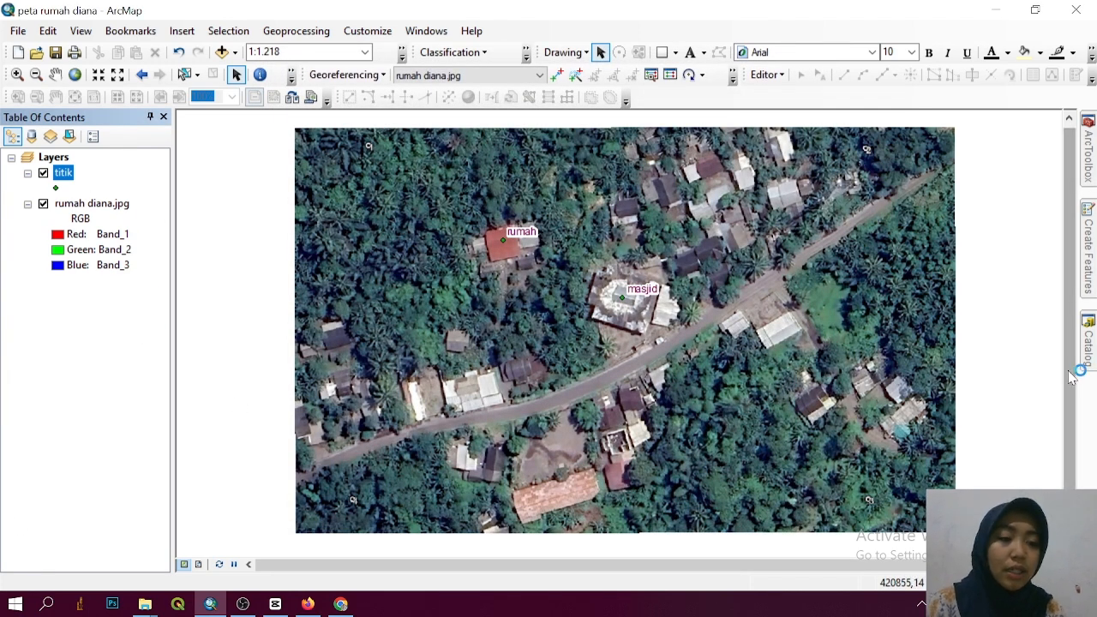
Step: Start a new shapefile in the diana folder, named jalan, with the Polyline feature type
{"action": "left_click", "coordinate": [1088, 343]}
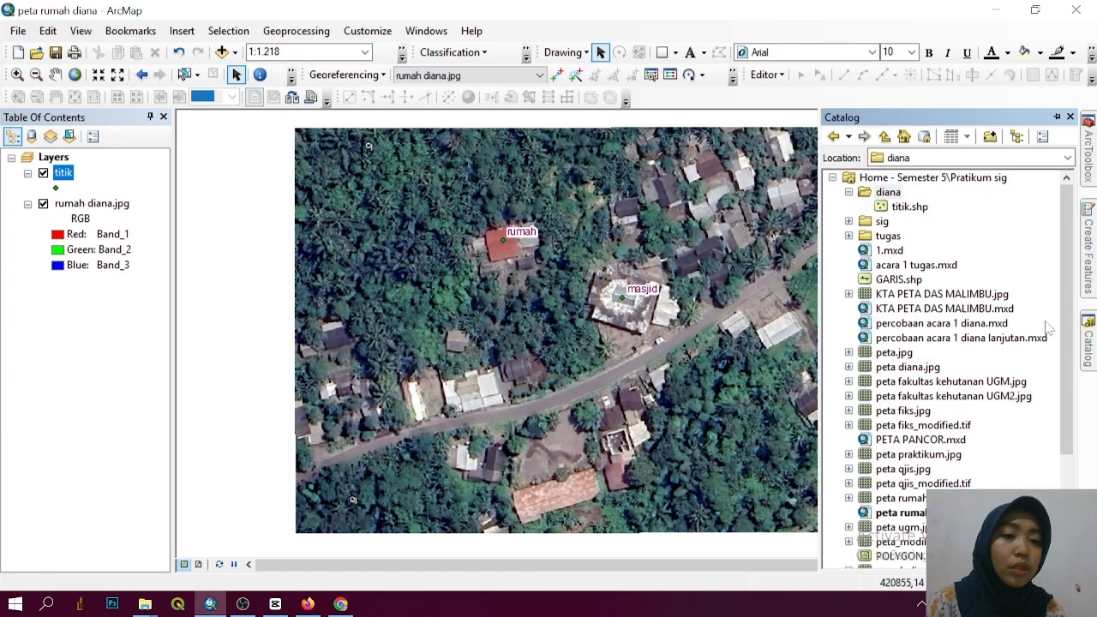
{"action": "right_click", "coordinate": [893, 193]}
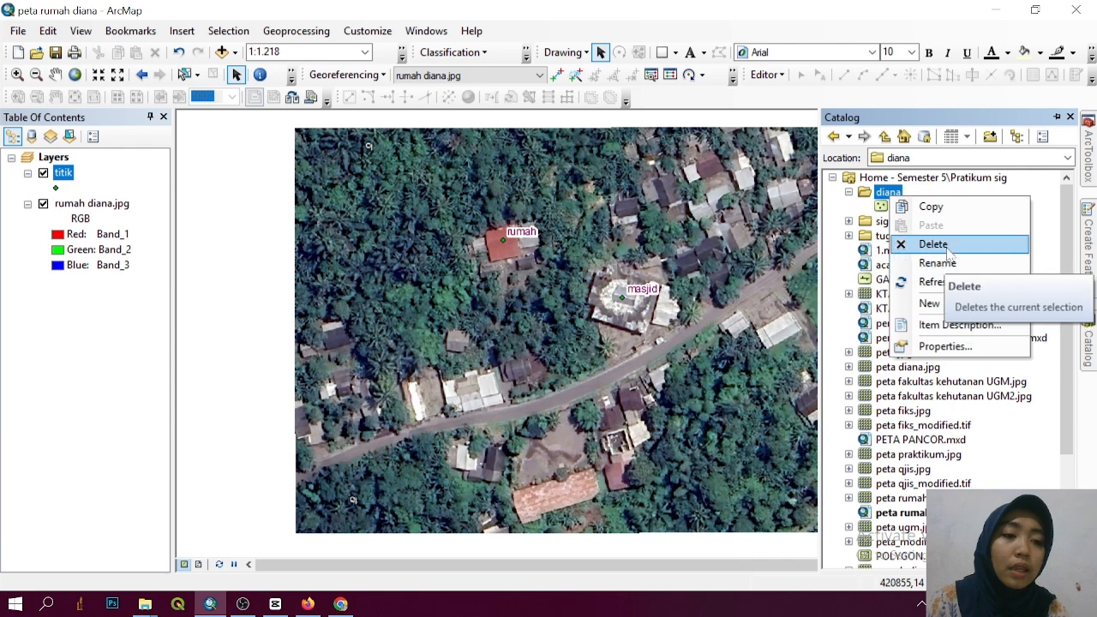
{"action": "mouse_move", "coordinate": [937, 302]}
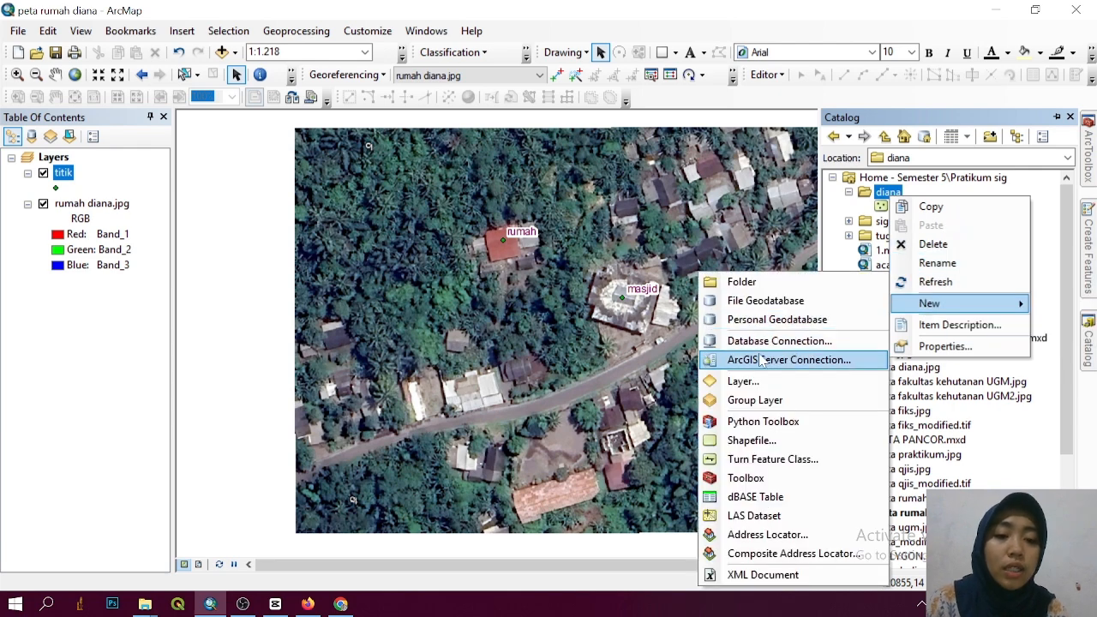
{"action": "left_click", "coordinate": [755, 440]}
{"action": "key", "text": "BackSpace"}
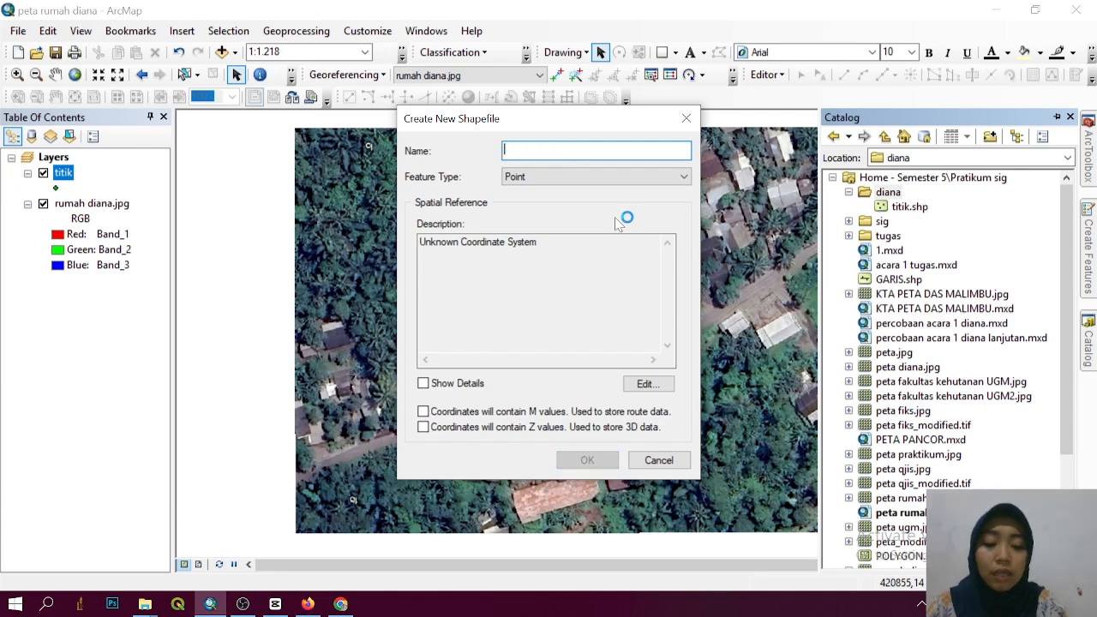
{"action": "type", "text": "jalan"}
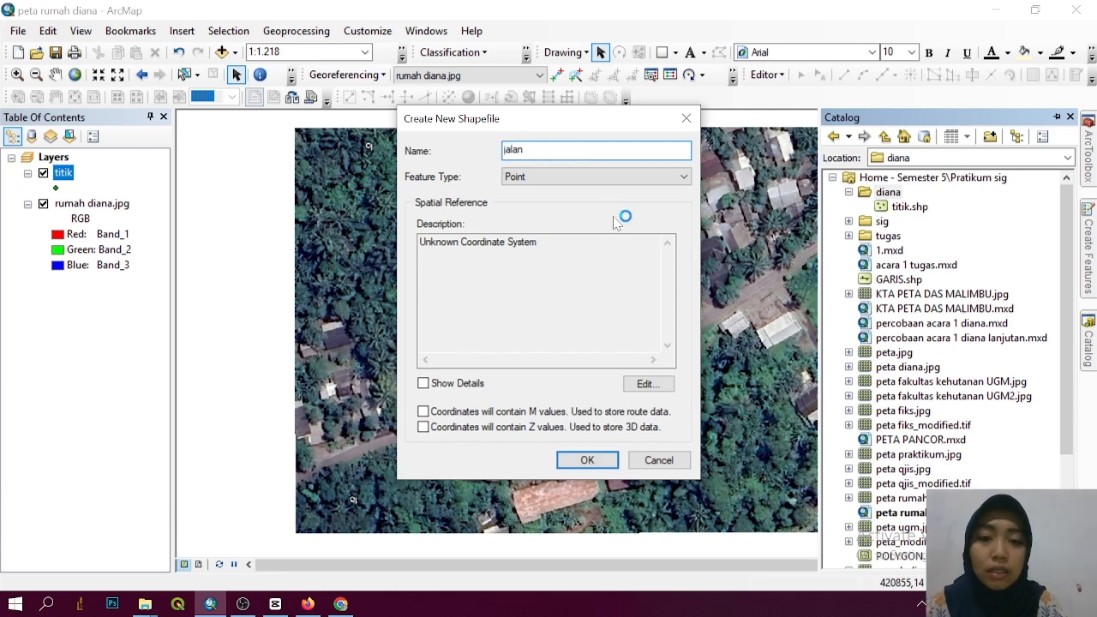
{"action": "left_click", "coordinate": [559, 177]}
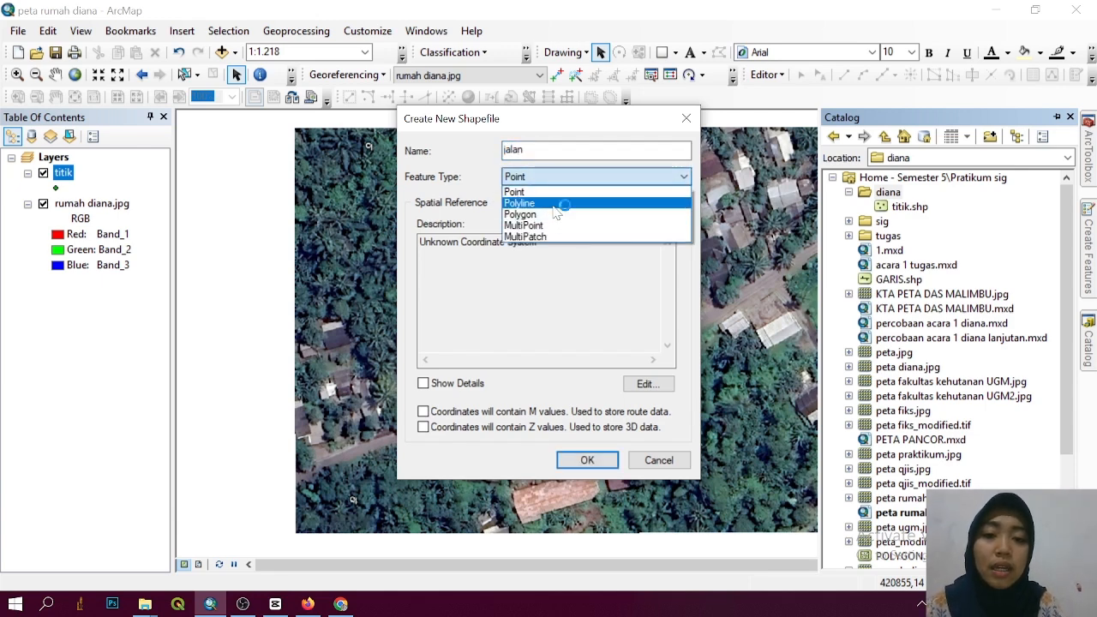
{"action": "left_click", "coordinate": [554, 206]}
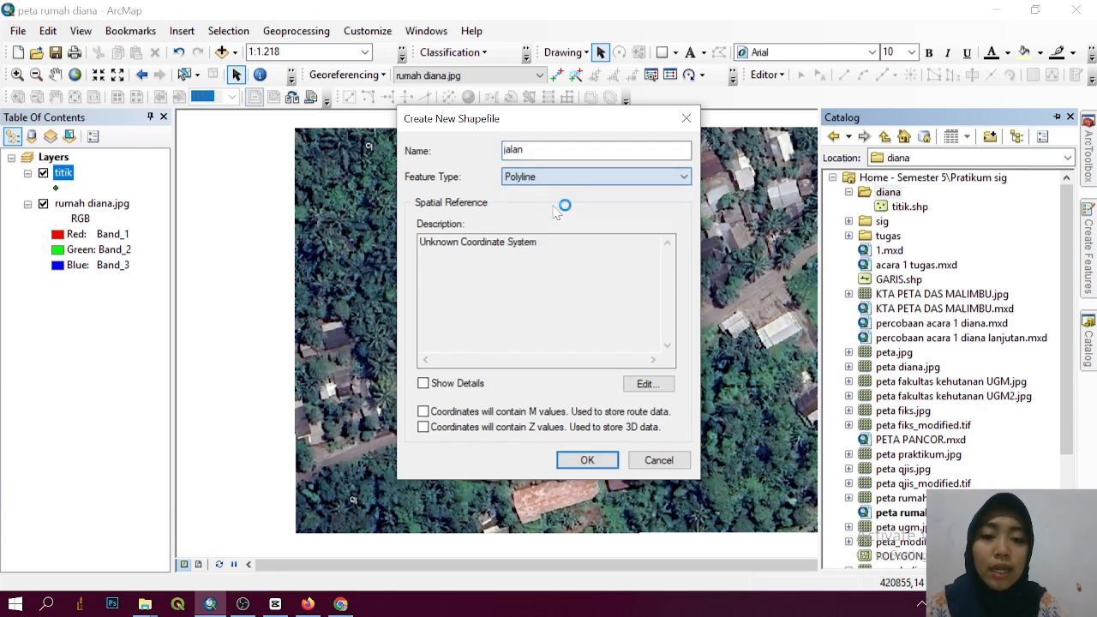
Step: Assign the WGS 1984 UTM Zone 50S coordinate system to the jalan shapefile and create it
{"action": "left_click", "coordinate": [649, 385]}
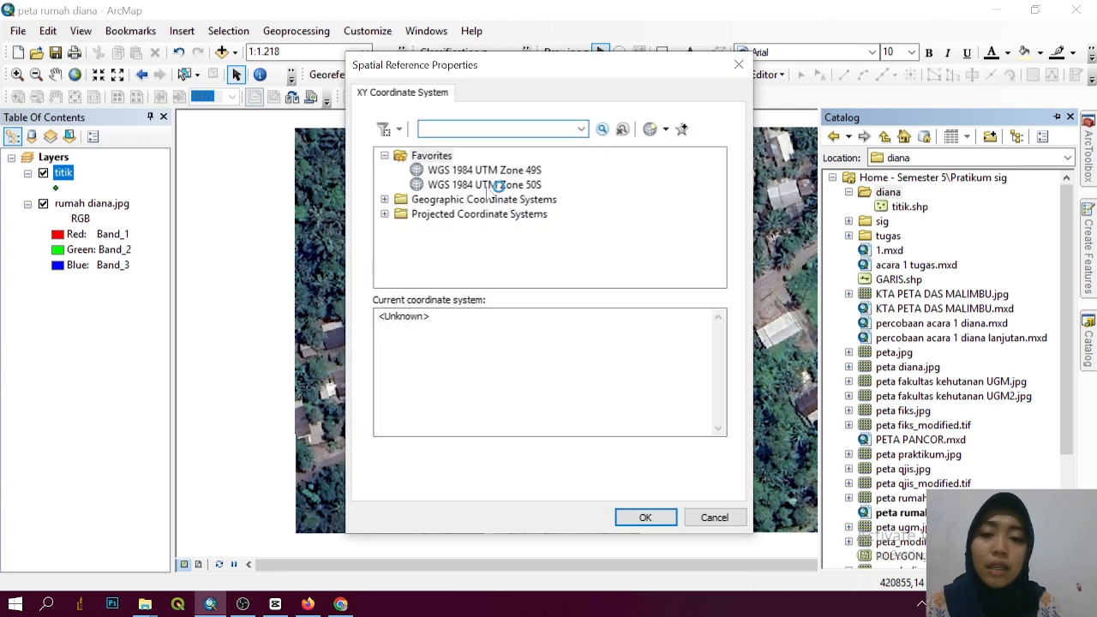
{"action": "left_click", "coordinate": [473, 186]}
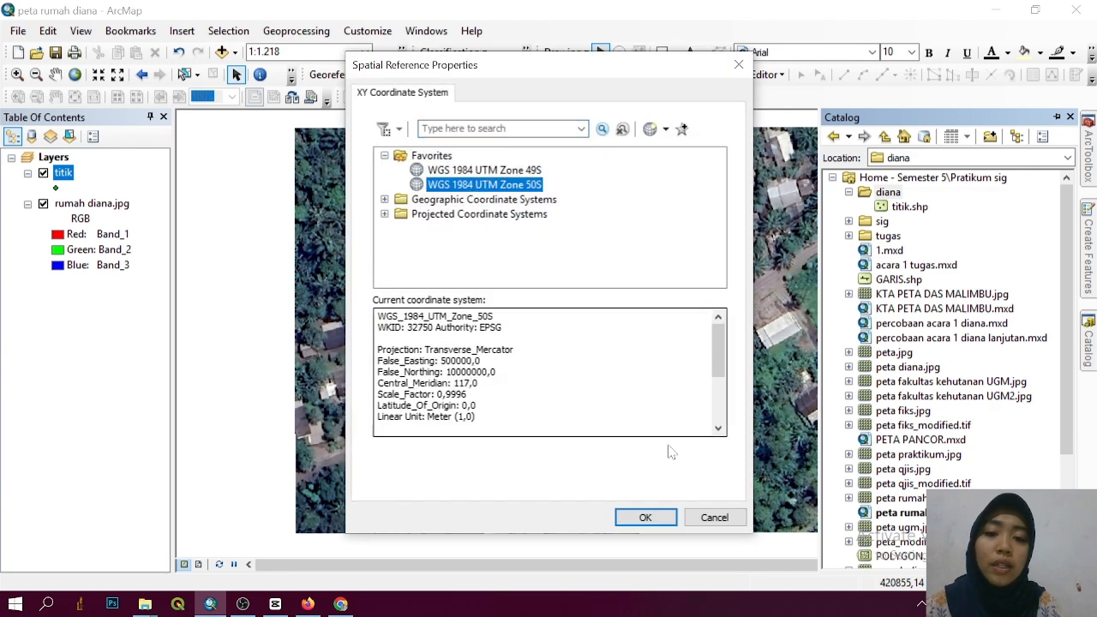
{"action": "left_click", "coordinate": [649, 521]}
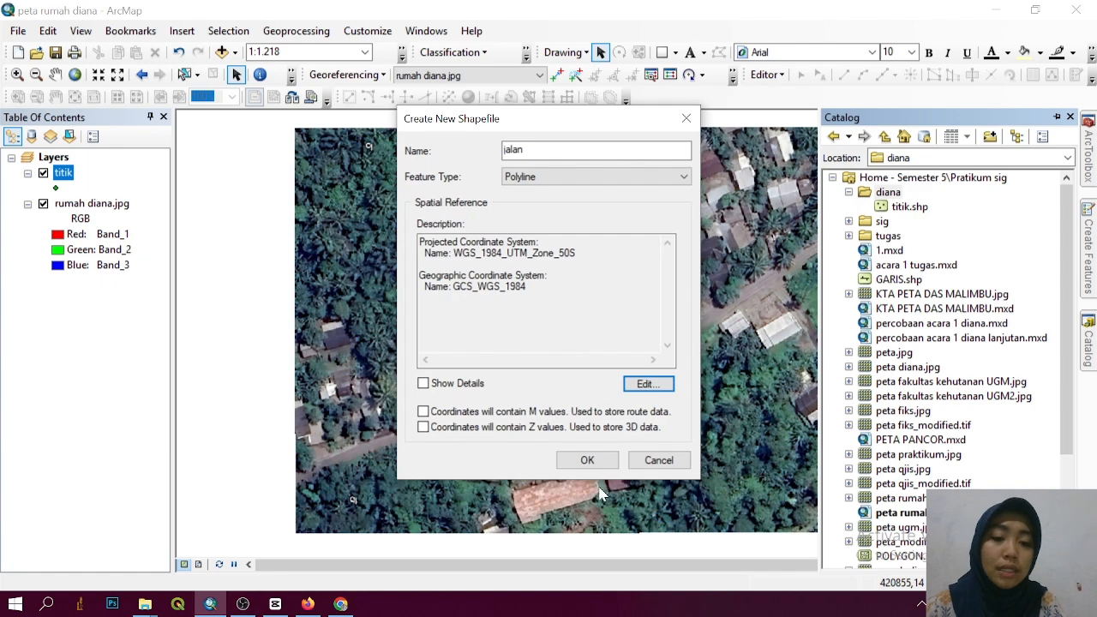
{"action": "left_click", "coordinate": [587, 462]}
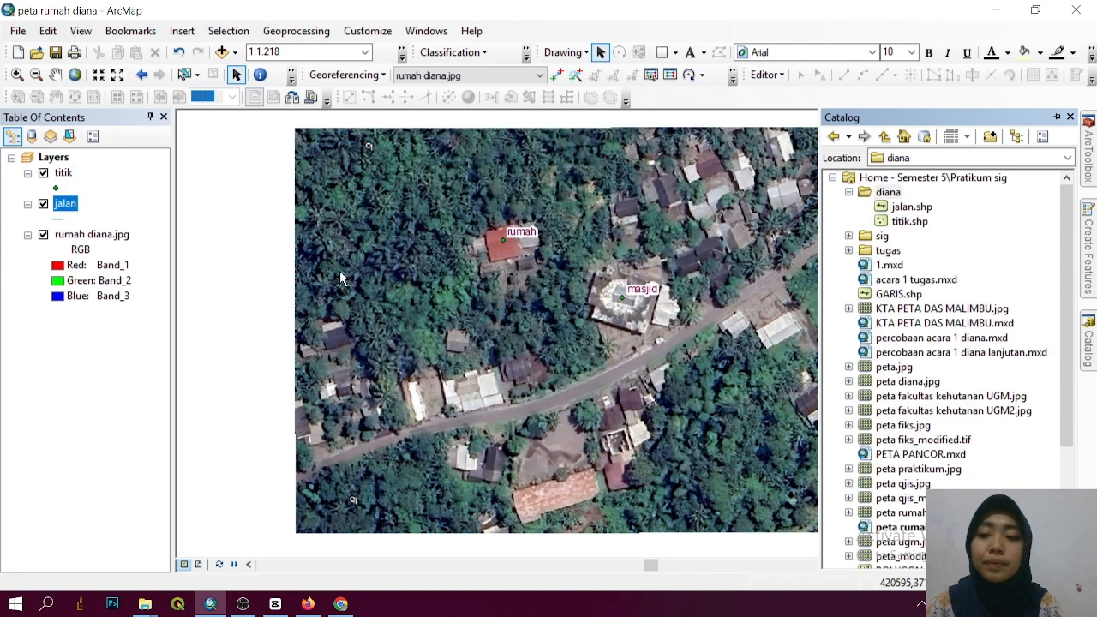
Step: Start an editing session on the jalan layer and display the feature creation templates
{"action": "left_click", "coordinate": [94, 195]}
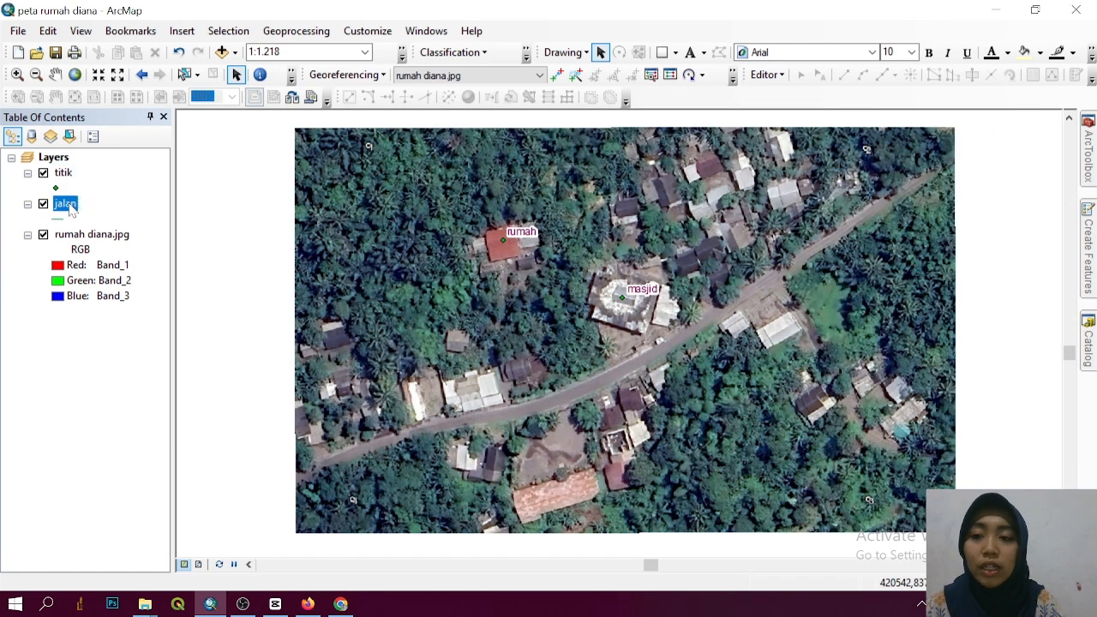
{"action": "right_click", "coordinate": [70, 210]}
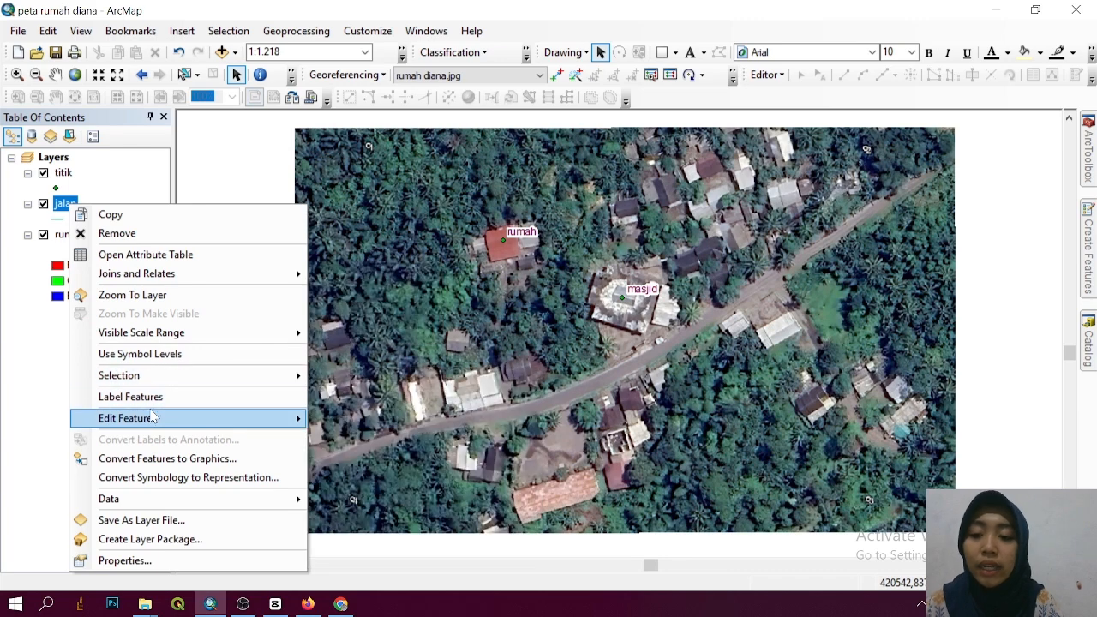
{"action": "mouse_move", "coordinate": [153, 417]}
{"action": "left_click", "coordinate": [347, 423]}
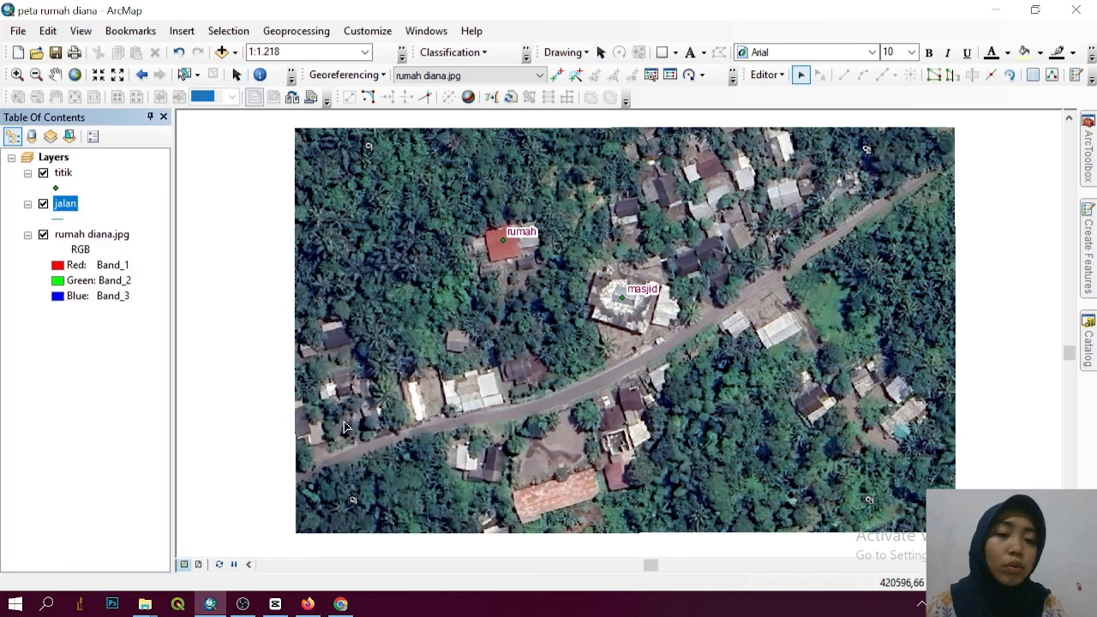
{"action": "left_click", "coordinate": [1077, 78]}
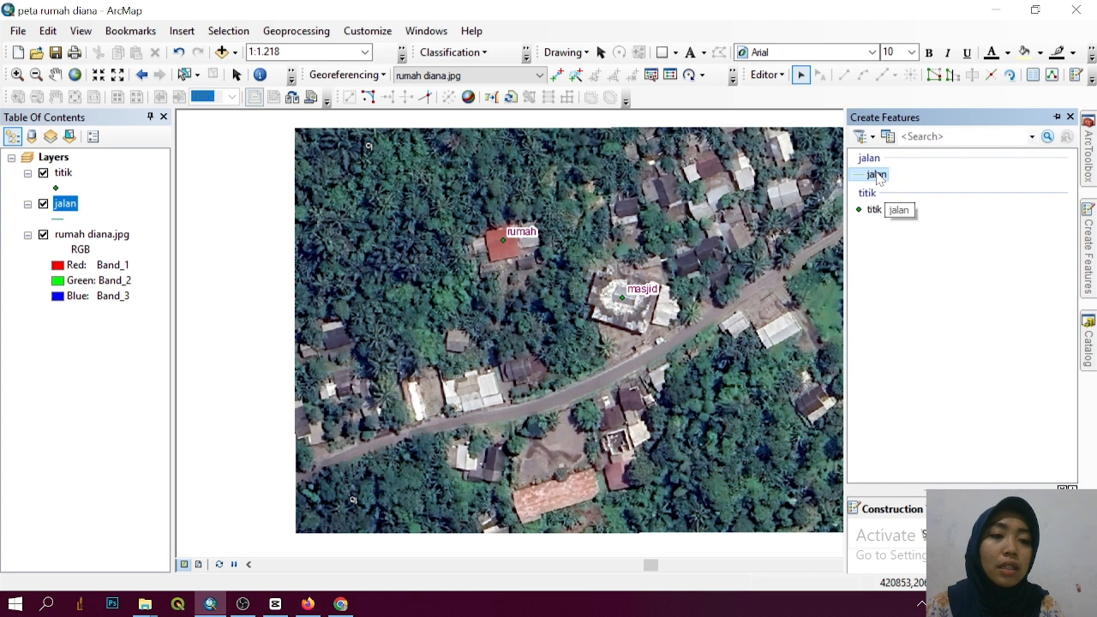
Step: Trace the main road across the whole image as a six-vertex jalan line, from the lower-left edge to the upper-right edge
{"action": "left_click", "coordinate": [877, 175]}
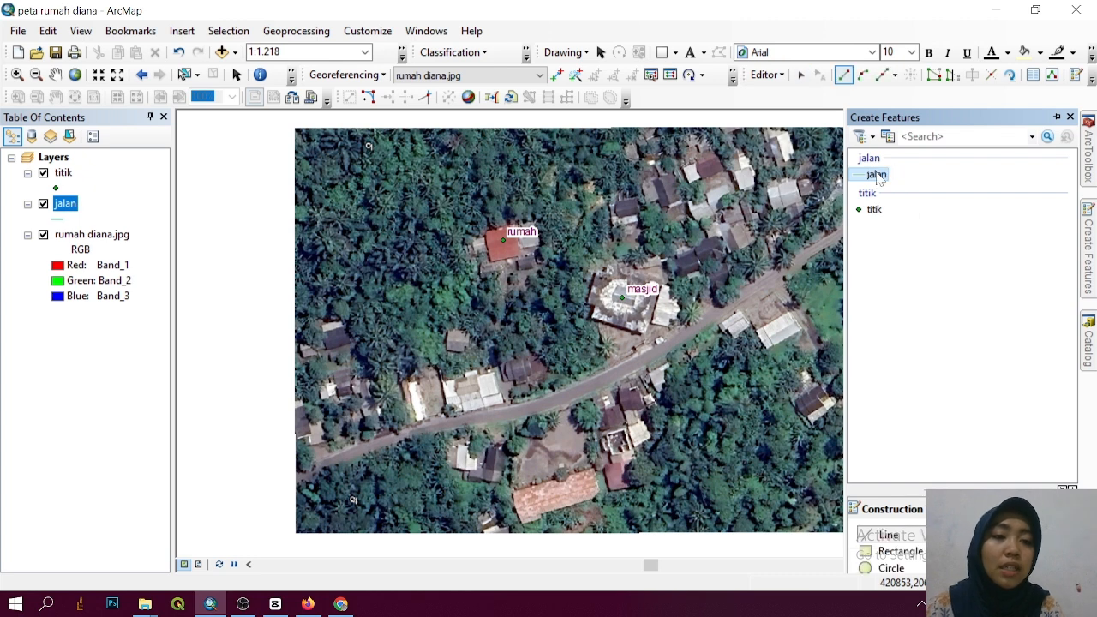
{"action": "left_click", "coordinate": [300, 475]}
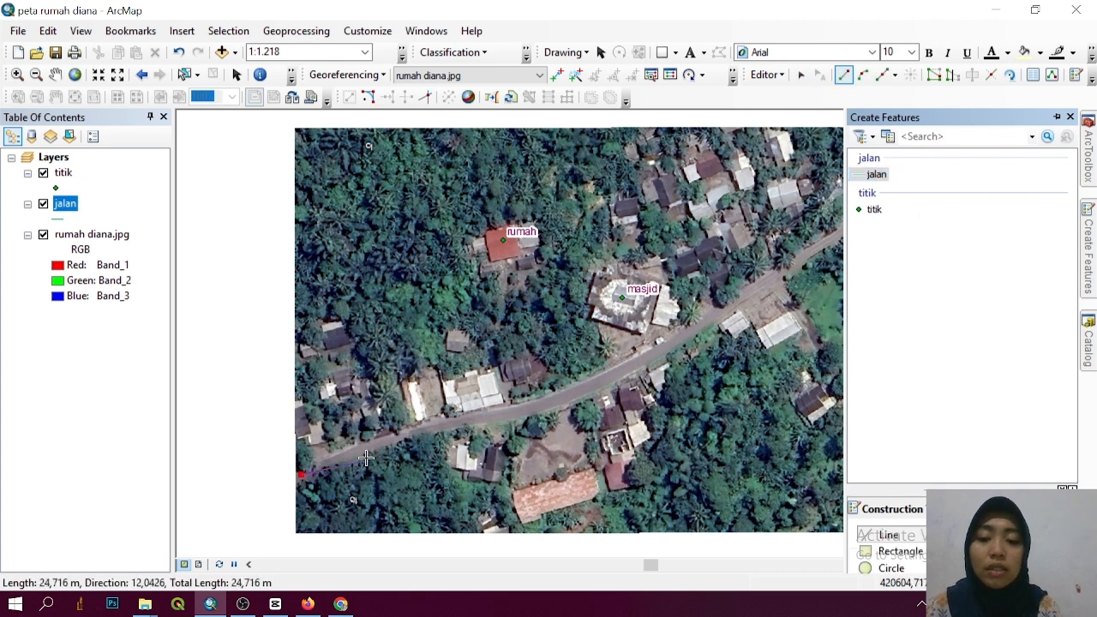
{"action": "left_click", "coordinate": [418, 428]}
{"action": "left_click", "coordinate": [588, 377]}
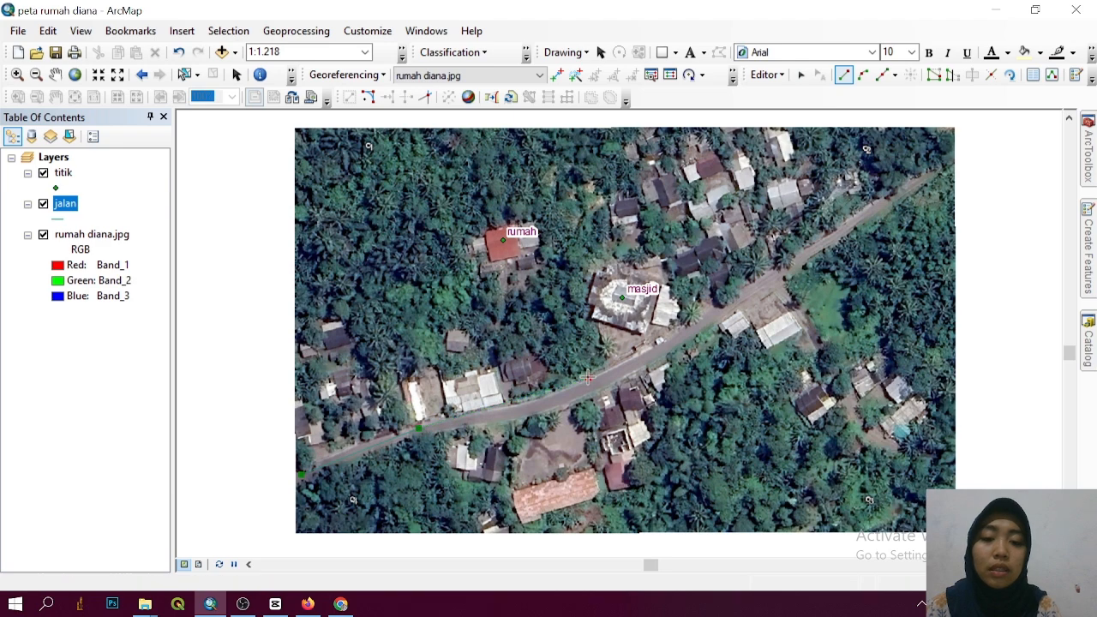
{"action": "left_click", "coordinate": [736, 305]}
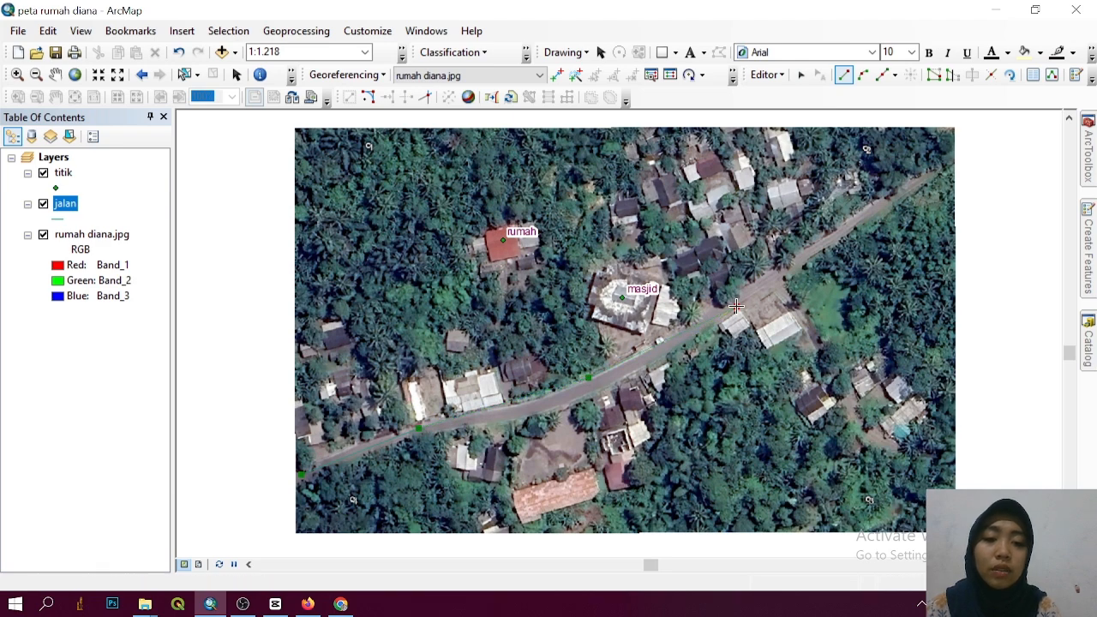
{"action": "left_click", "coordinate": [849, 221]}
{"action": "left_click", "coordinate": [939, 167]}
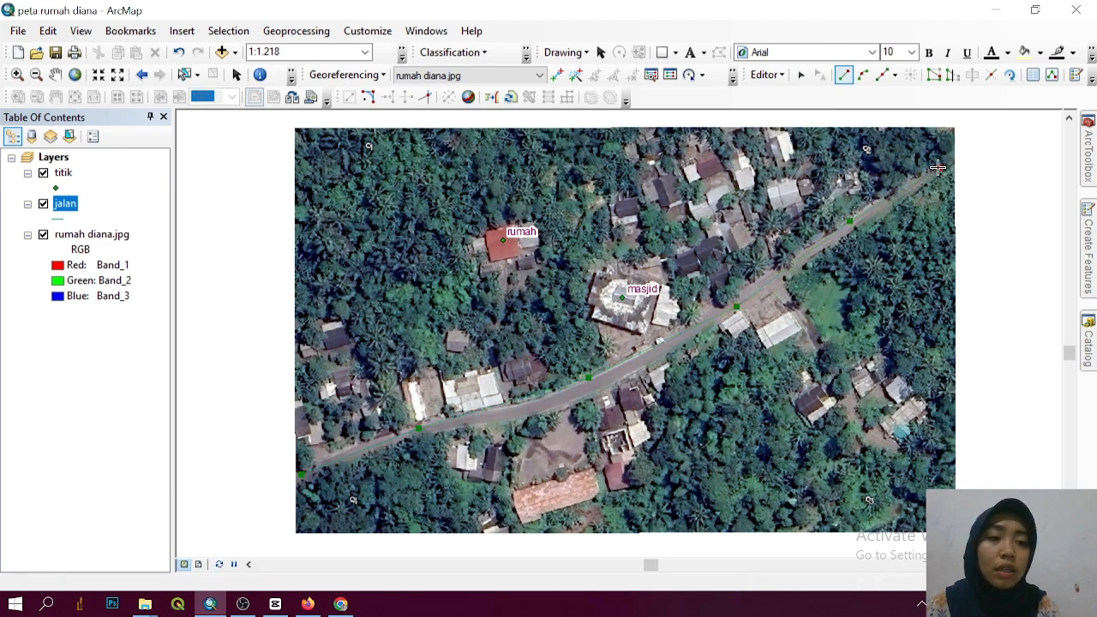
{"action": "right_click", "coordinate": [939, 168]}
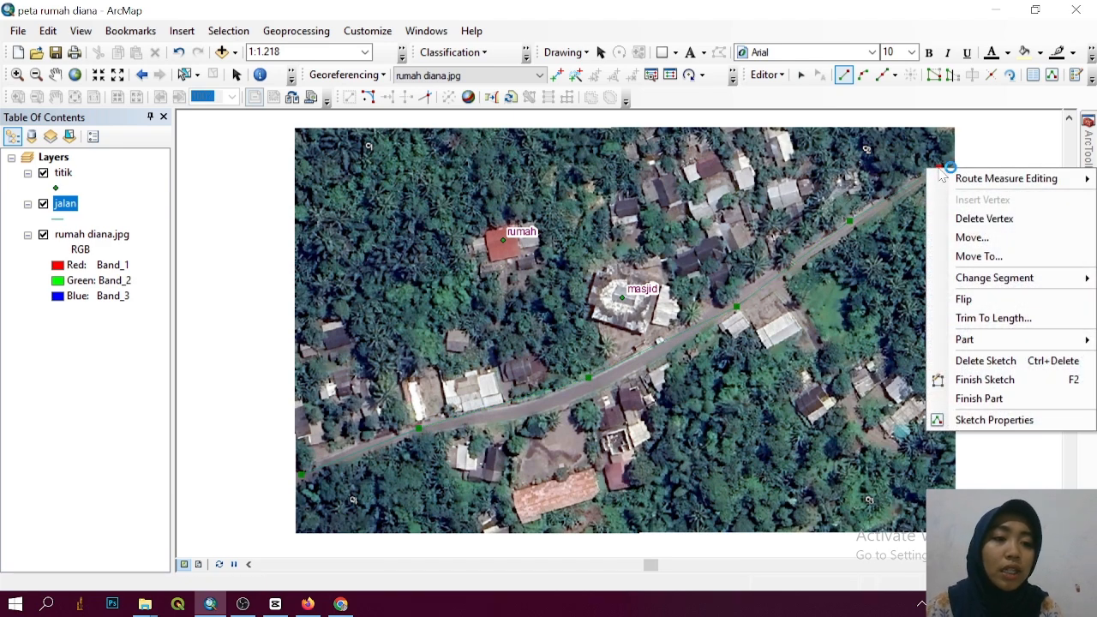
{"action": "left_click", "coordinate": [975, 381]}
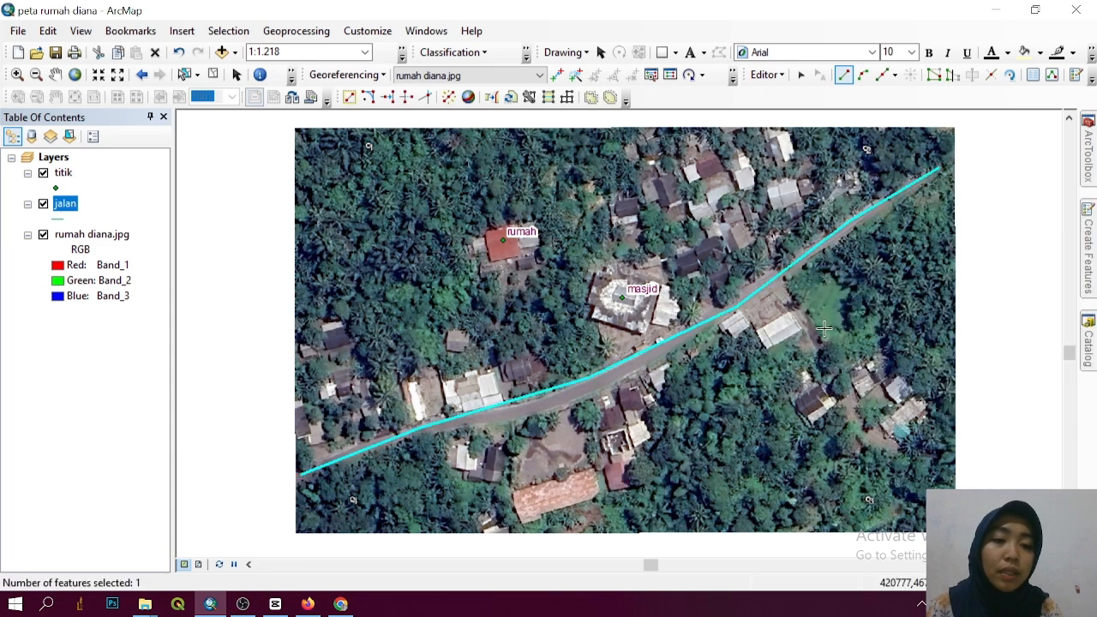
Step: Trace the side road running southeast from the main road past the houses as a jalan line about 79 m long
{"action": "left_click", "coordinate": [780, 287]}
{"action": "left_click", "coordinate": [821, 354]}
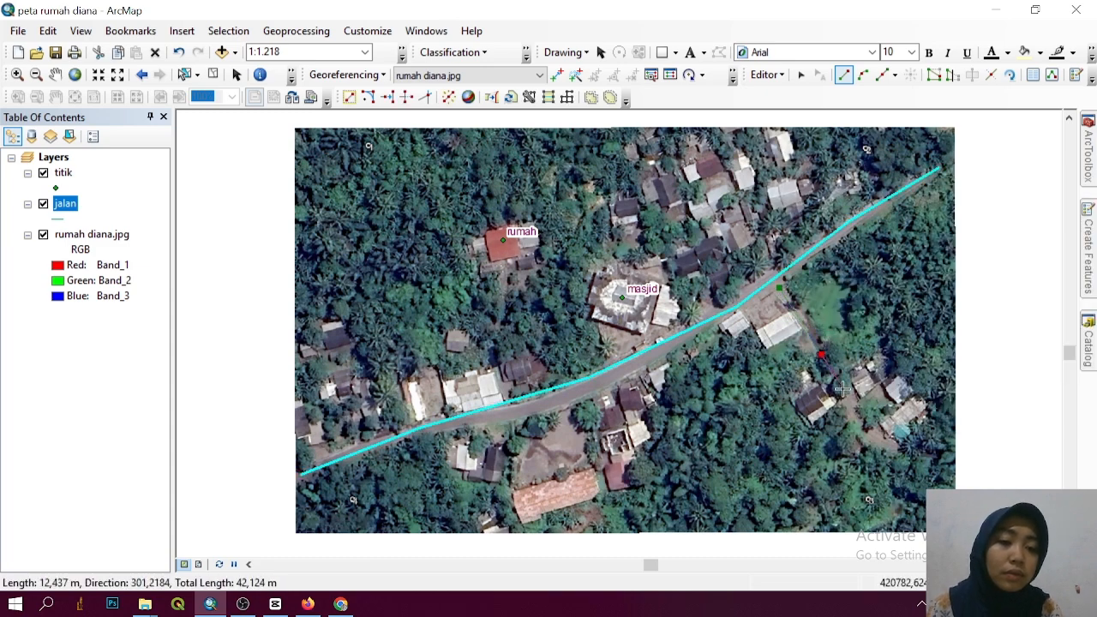
{"action": "left_click", "coordinate": [871, 432]}
{"action": "left_click", "coordinate": [904, 450]}
{"action": "right_click", "coordinate": [905, 450]}
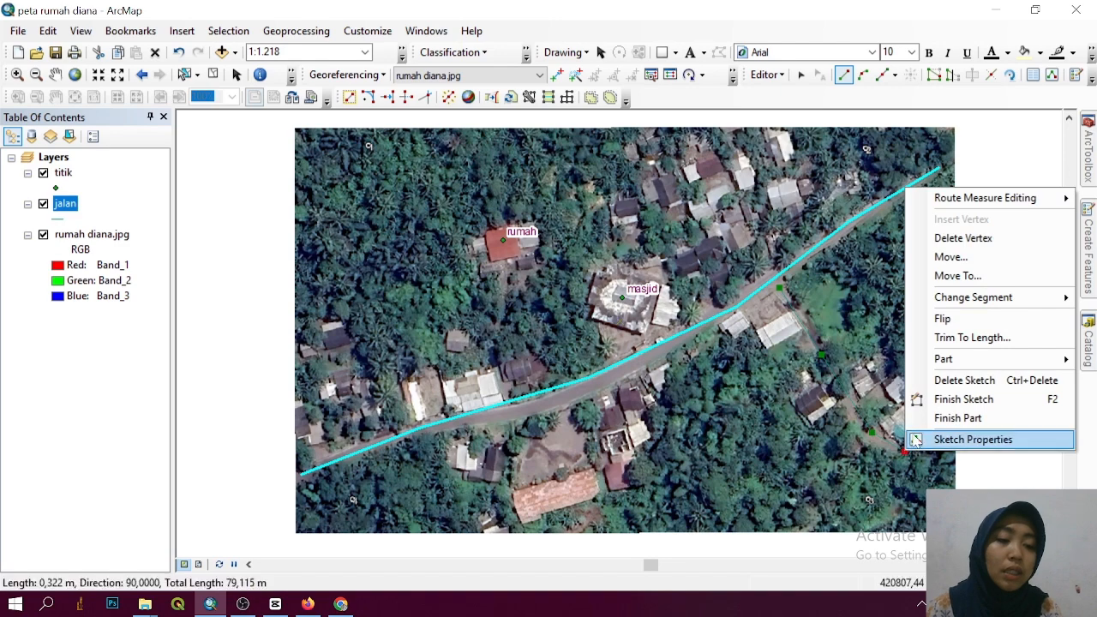
{"action": "left_click", "coordinate": [930, 400]}
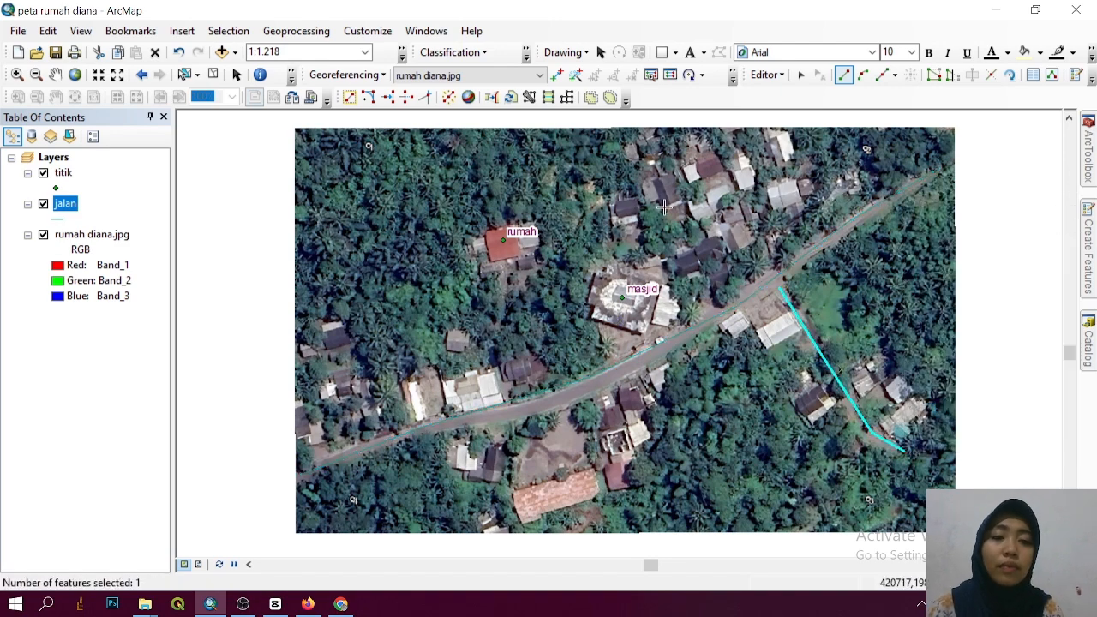
Step: Save the jalan edits and stop the editing session
{"action": "left_click", "coordinate": [766, 74]}
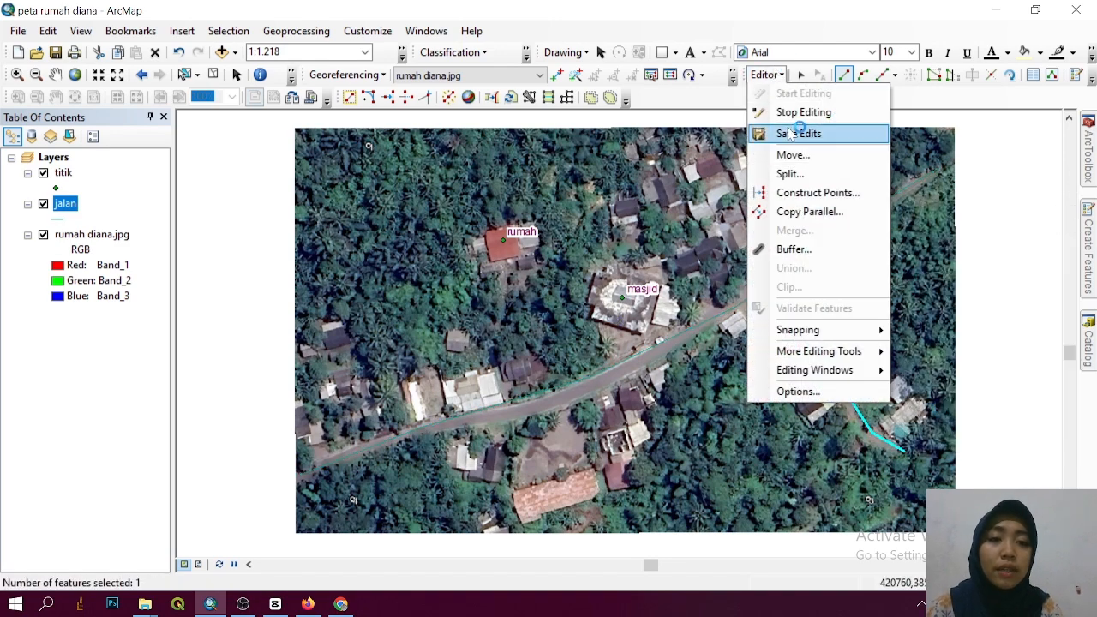
{"action": "left_click", "coordinate": [791, 135]}
{"action": "left_click", "coordinate": [765, 74]}
{"action": "left_click", "coordinate": [782, 112]}
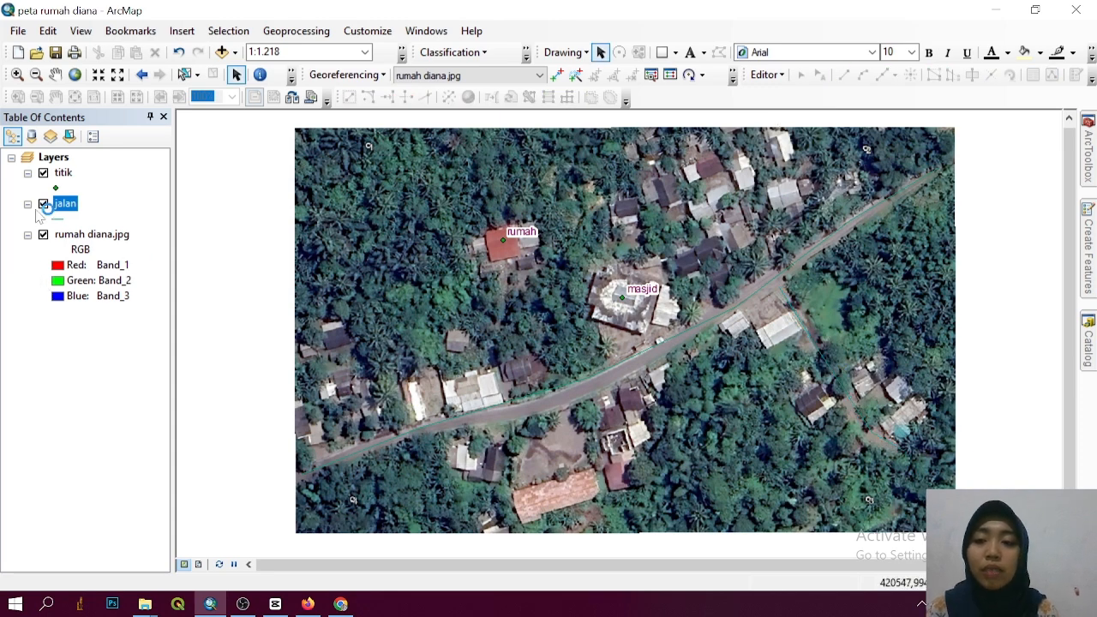
Step: Add a Text field named na_ma to the jalan attribute table
{"action": "right_click", "coordinate": [64, 213]}
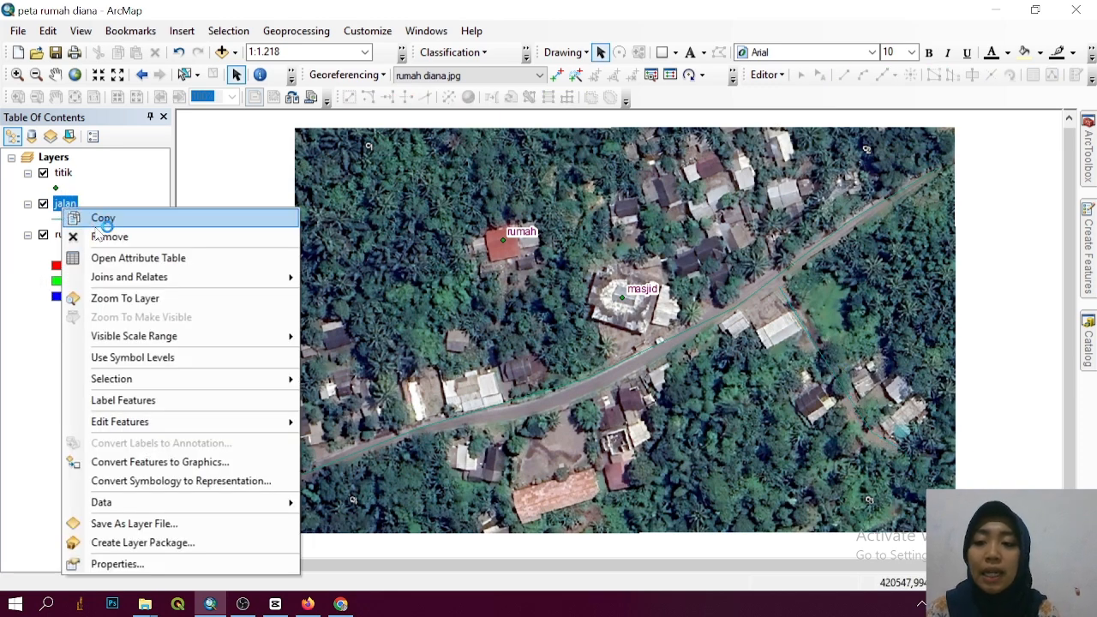
{"action": "left_click", "coordinate": [103, 257]}
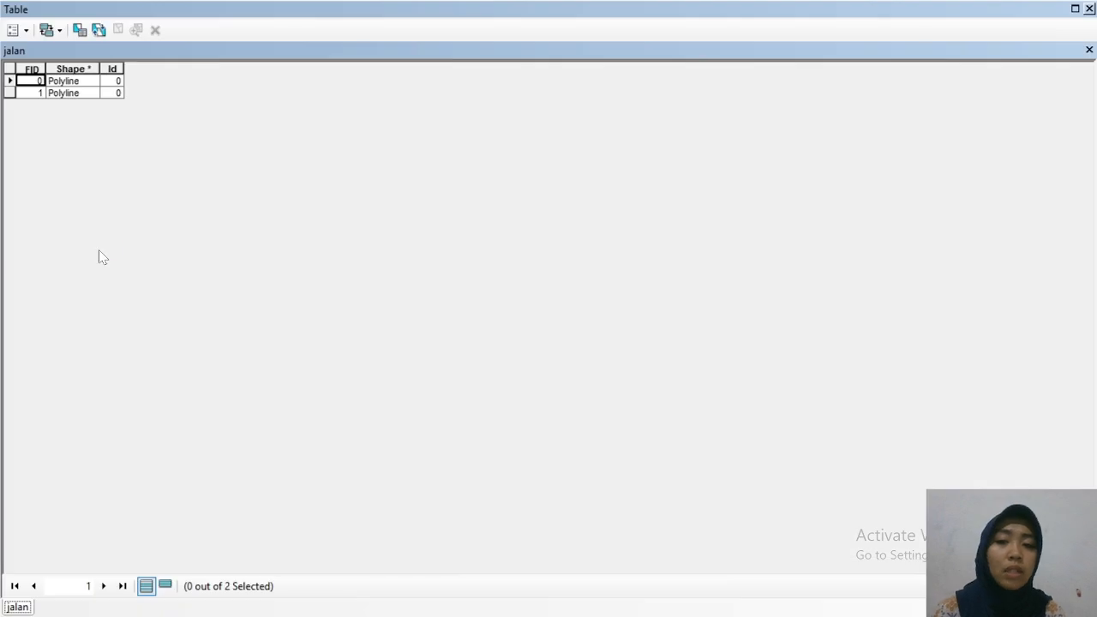
{"action": "left_click", "coordinate": [17, 30]}
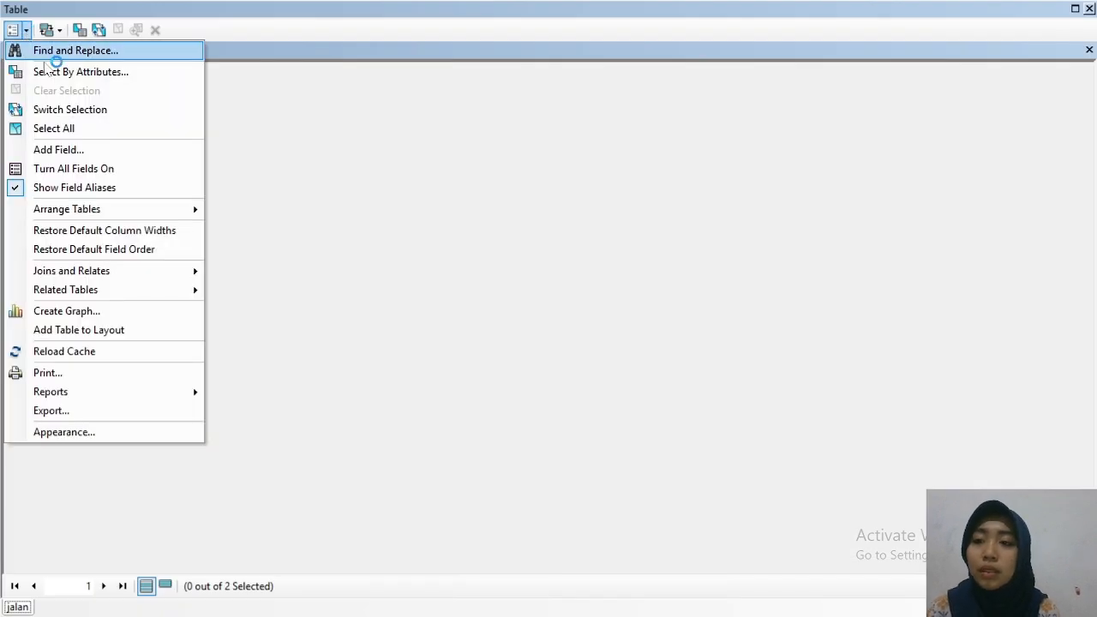
{"action": "left_click", "coordinate": [53, 150]}
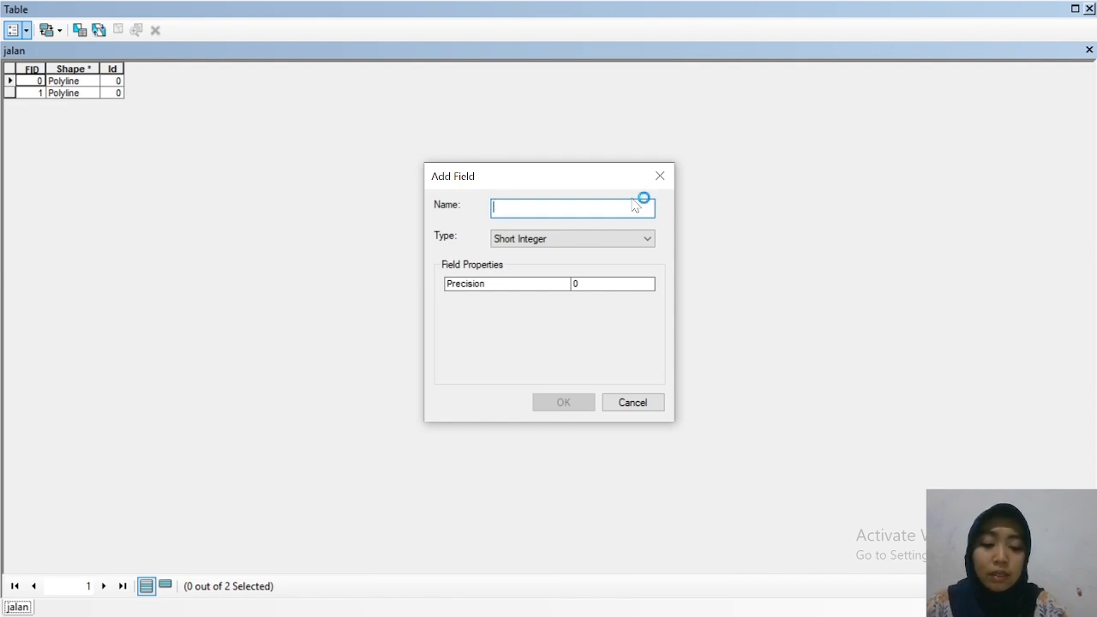
{"action": "type", "text": "na,ma"}
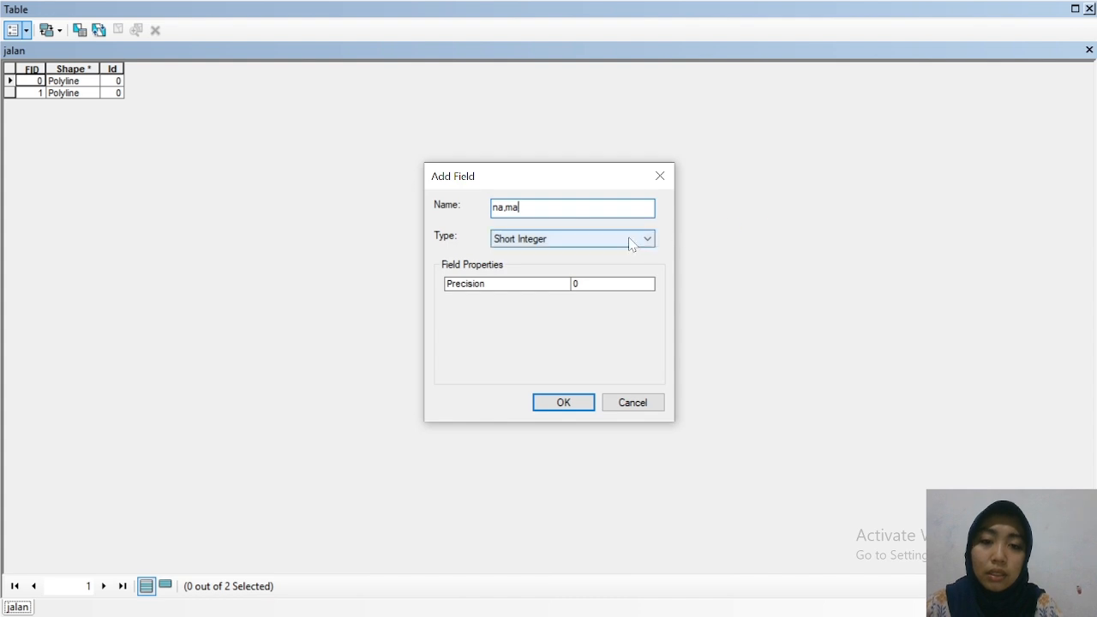
{"action": "left_click", "coordinate": [627, 242]}
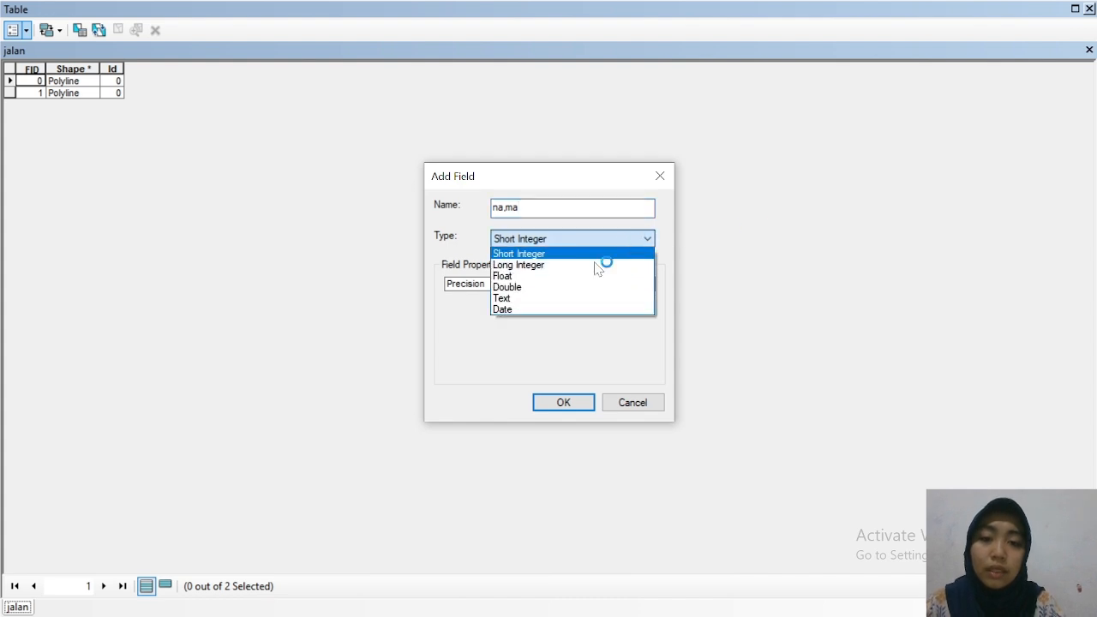
{"action": "left_click", "coordinate": [547, 298]}
{"action": "left_click", "coordinate": [588, 403]}
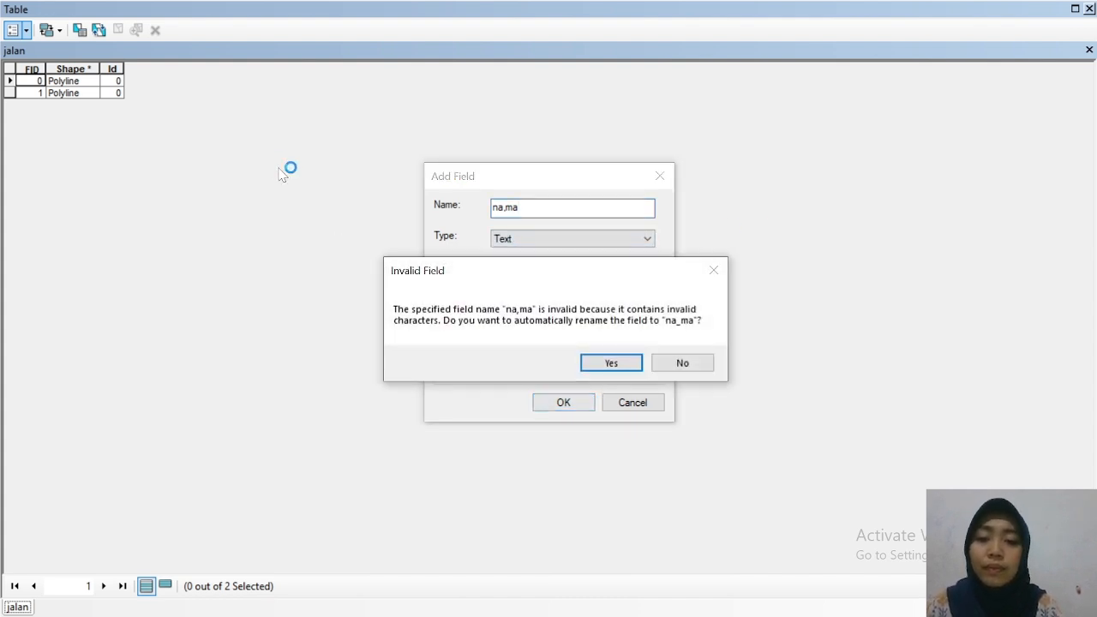
{"action": "left_click", "coordinate": [611, 363]}
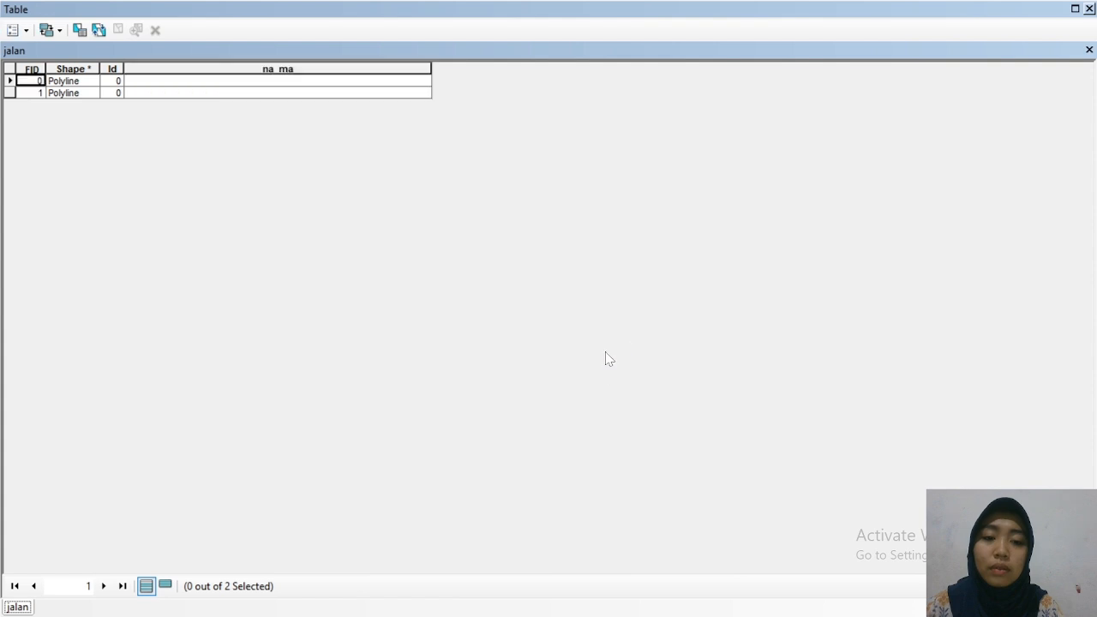
Step: Add a Double field named panjang to the jalan attribute table, and close the table
{"action": "left_click", "coordinate": [15, 30]}
{"action": "left_click", "coordinate": [63, 150]}
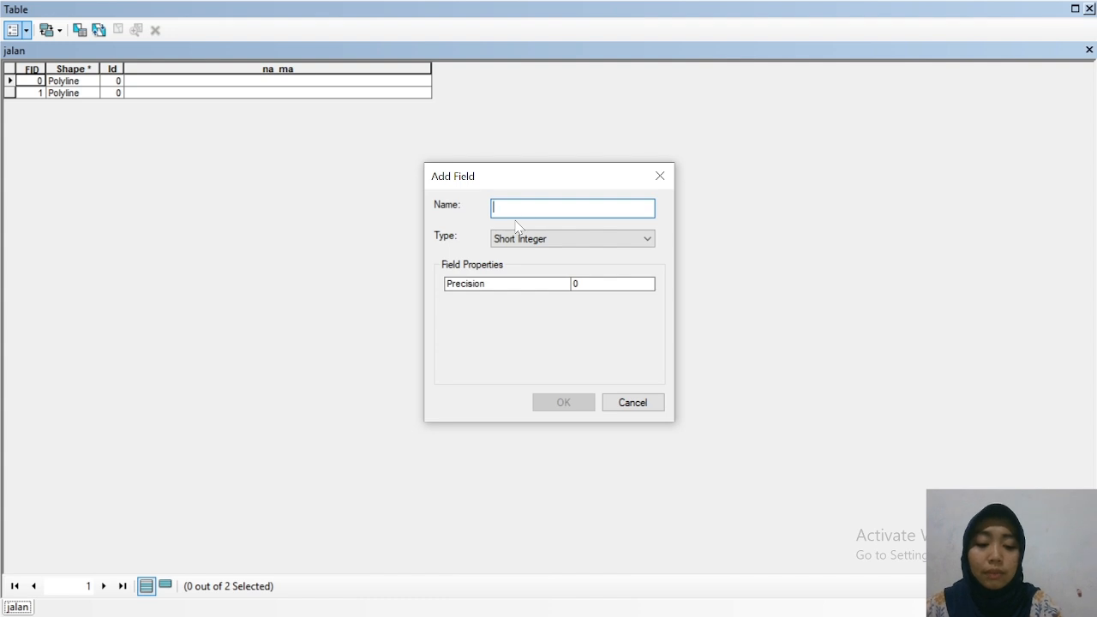
{"action": "type", "text": "panjang"}
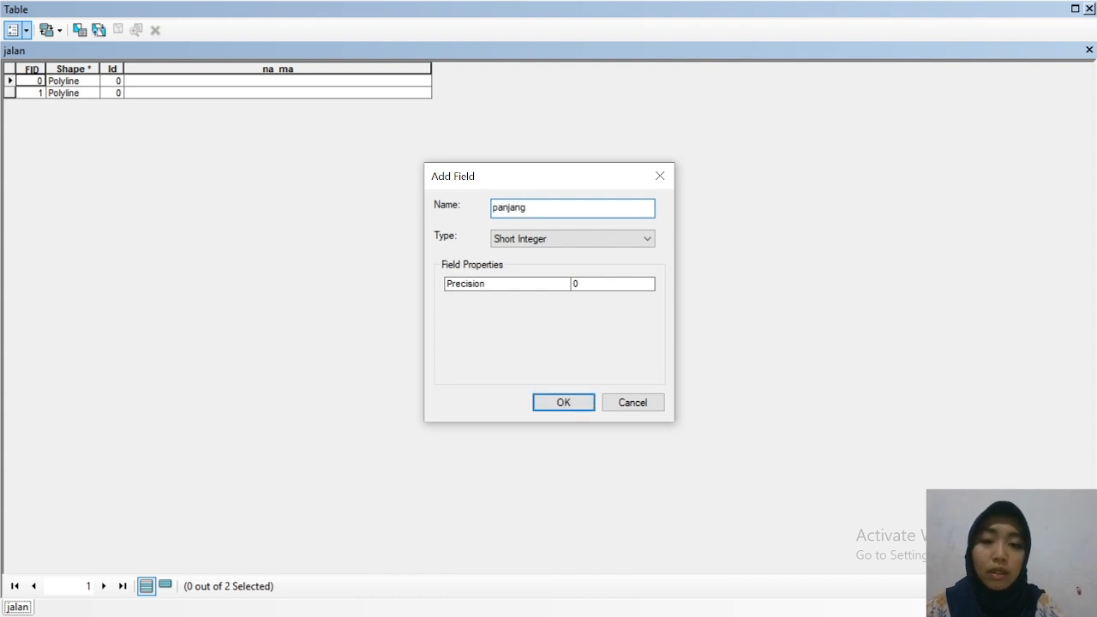
{"action": "left_click", "coordinate": [534, 240]}
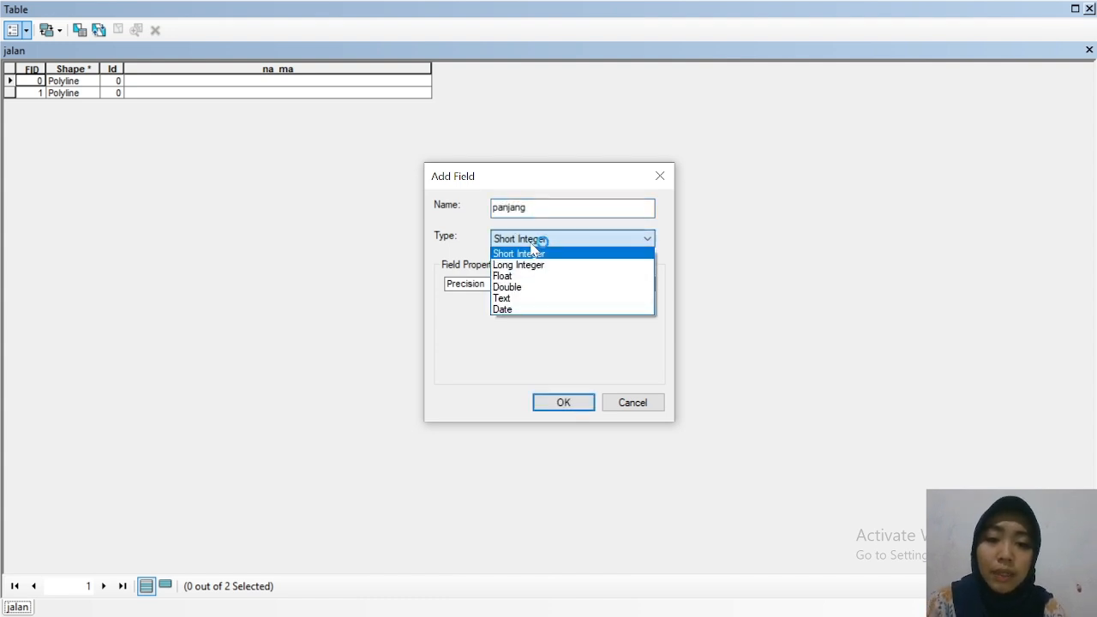
{"action": "left_click", "coordinate": [521, 287]}
{"action": "left_click", "coordinate": [566, 402]}
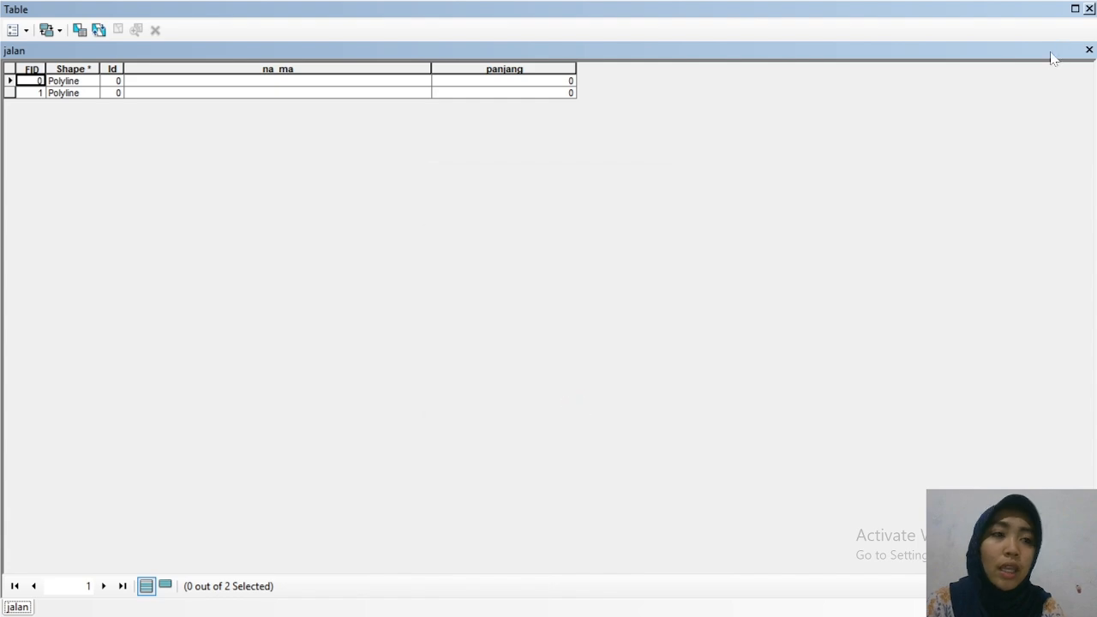
{"action": "left_click", "coordinate": [1090, 9]}
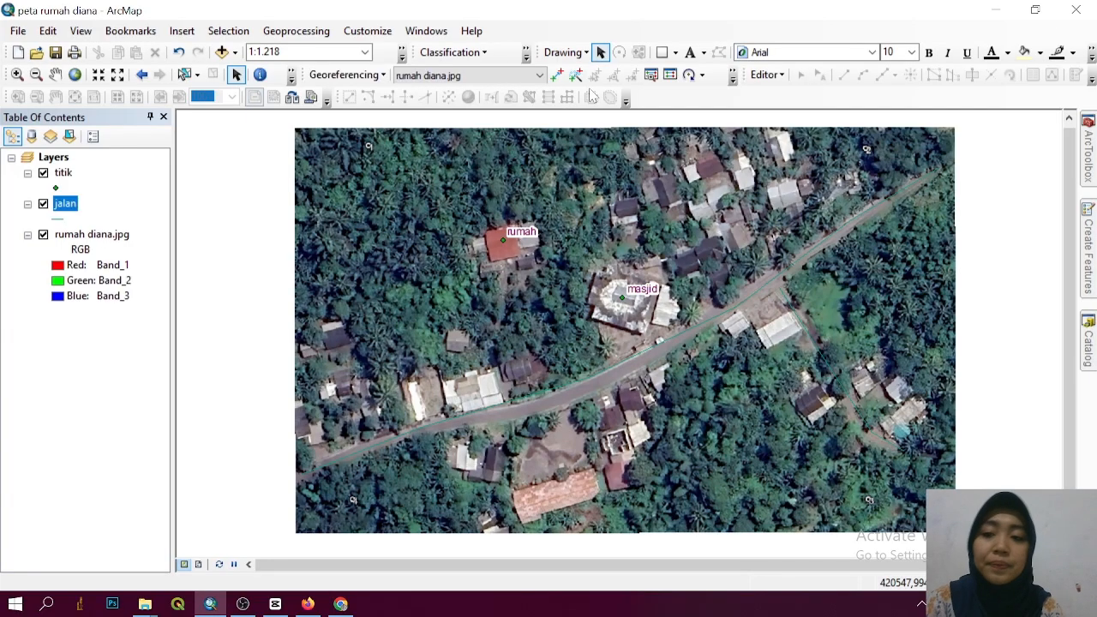
Step: Start an editing session on the jalan layer and open its attribute table
{"action": "right_click", "coordinate": [69, 212]}
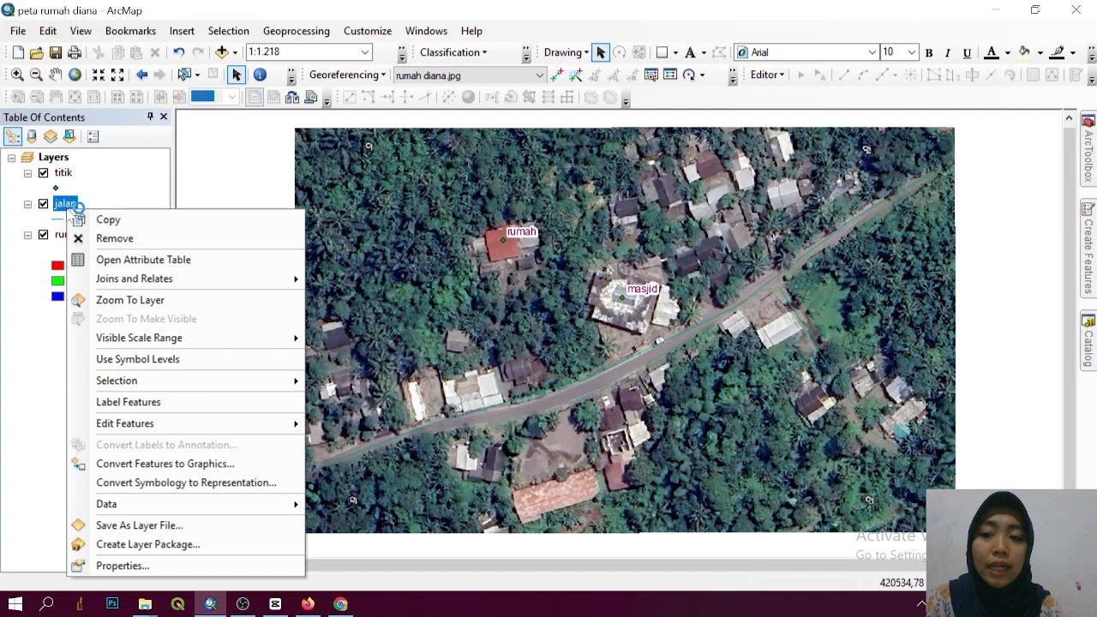
{"action": "mouse_move", "coordinate": [196, 506]}
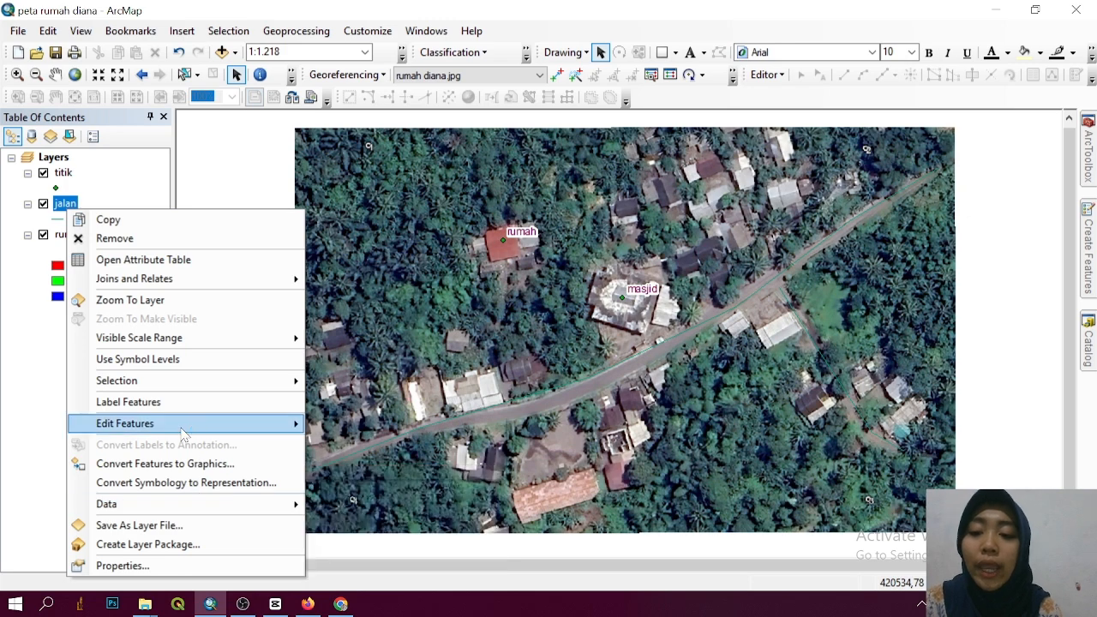
{"action": "mouse_move", "coordinate": [195, 425]}
{"action": "left_click", "coordinate": [360, 425]}
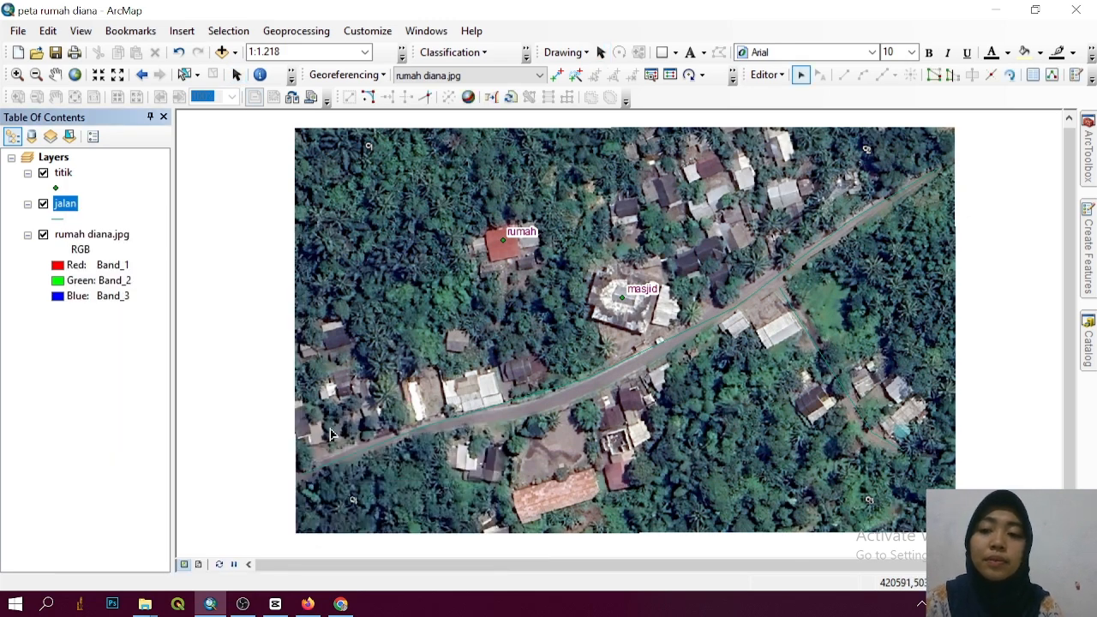
{"action": "right_click", "coordinate": [72, 205]}
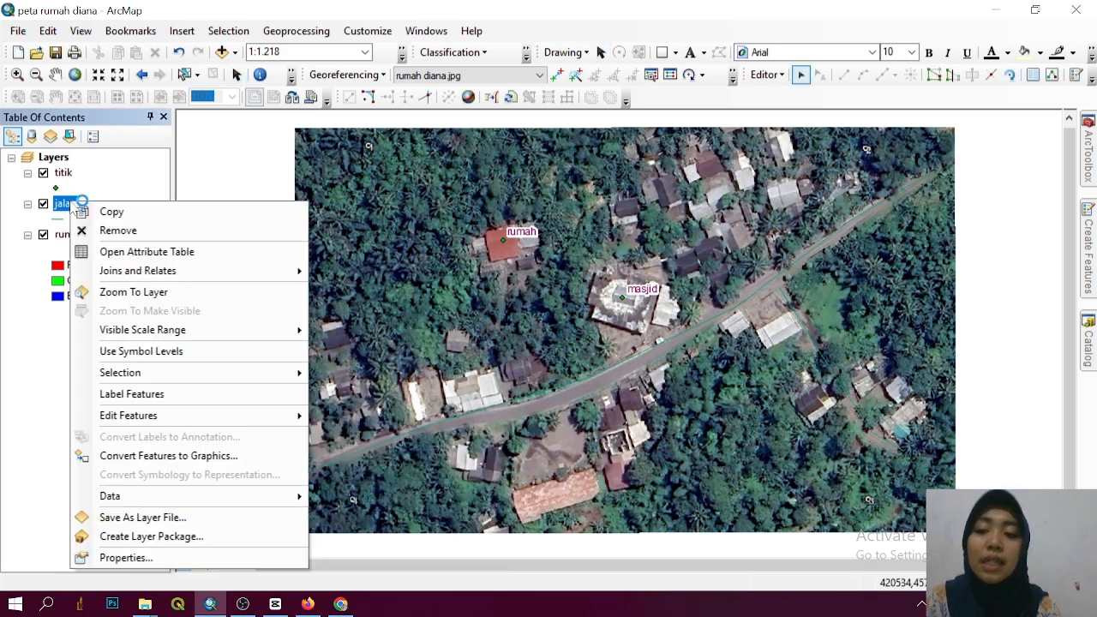
{"action": "left_click", "coordinate": [101, 256]}
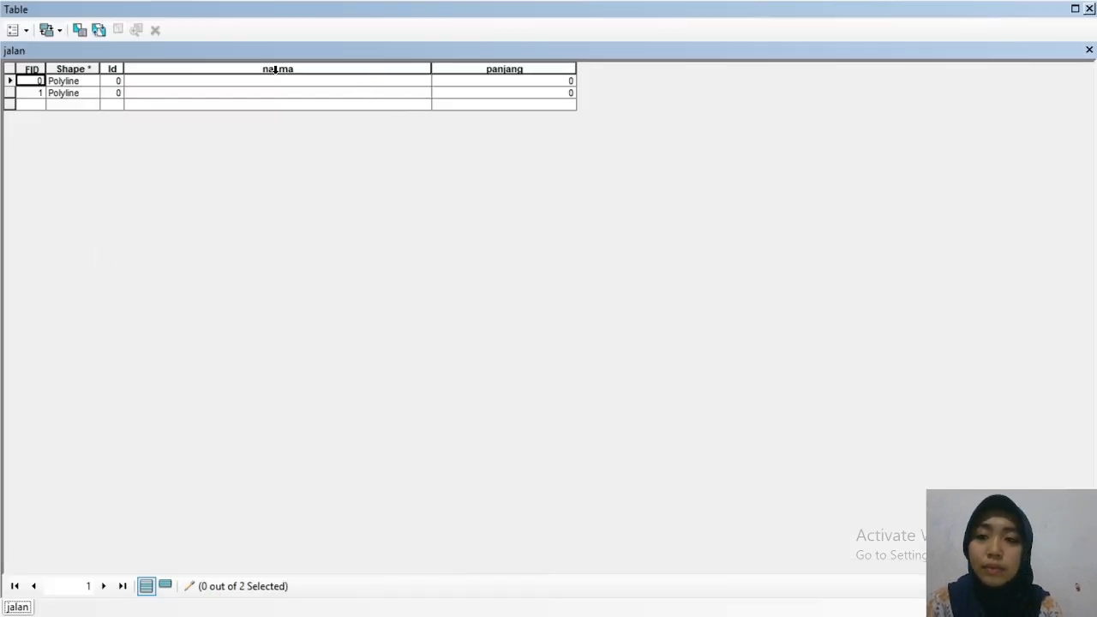
Step: Fill in the na_ma field with "jalan utama" for the first road and "jalan depan" for the second
{"action": "left_click", "coordinate": [10, 82]}
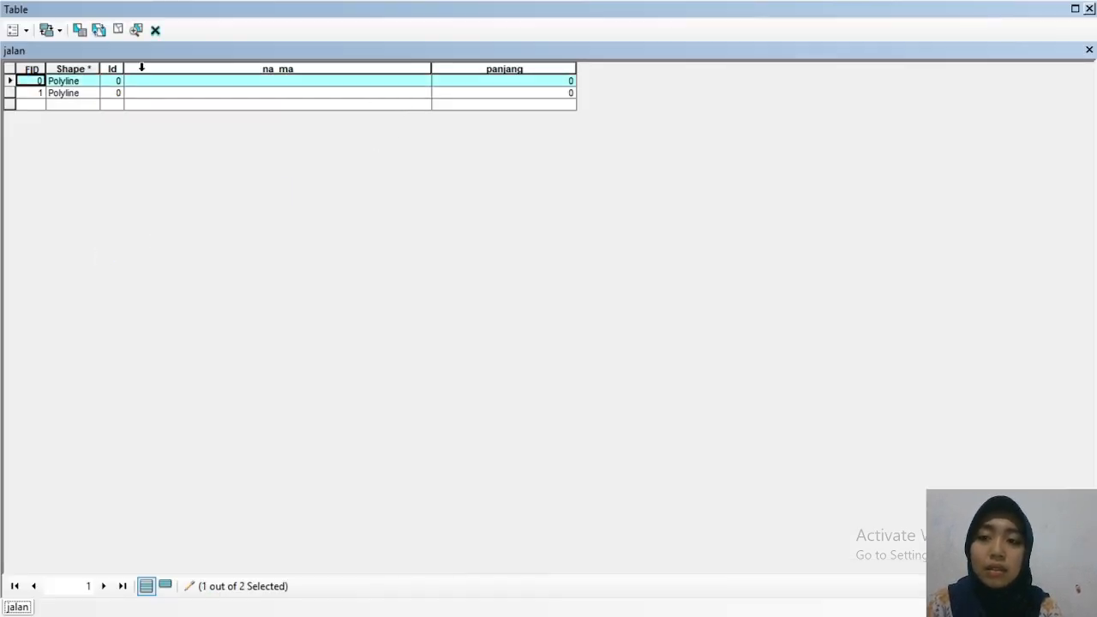
{"action": "left_click", "coordinate": [176, 82]}
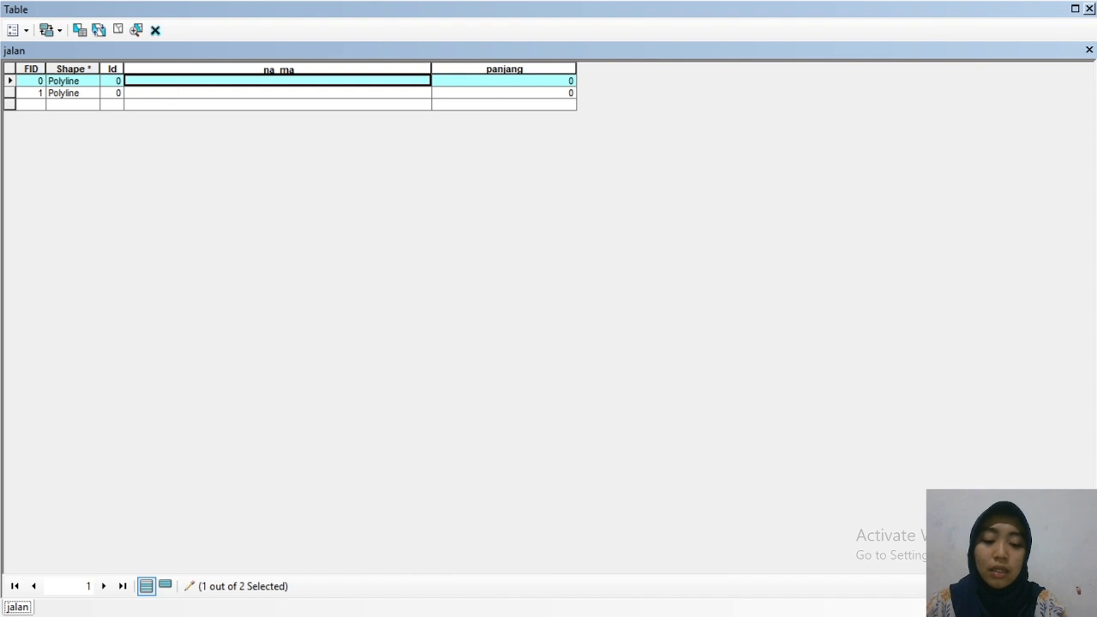
{"action": "type", "text": "jalan utama"}
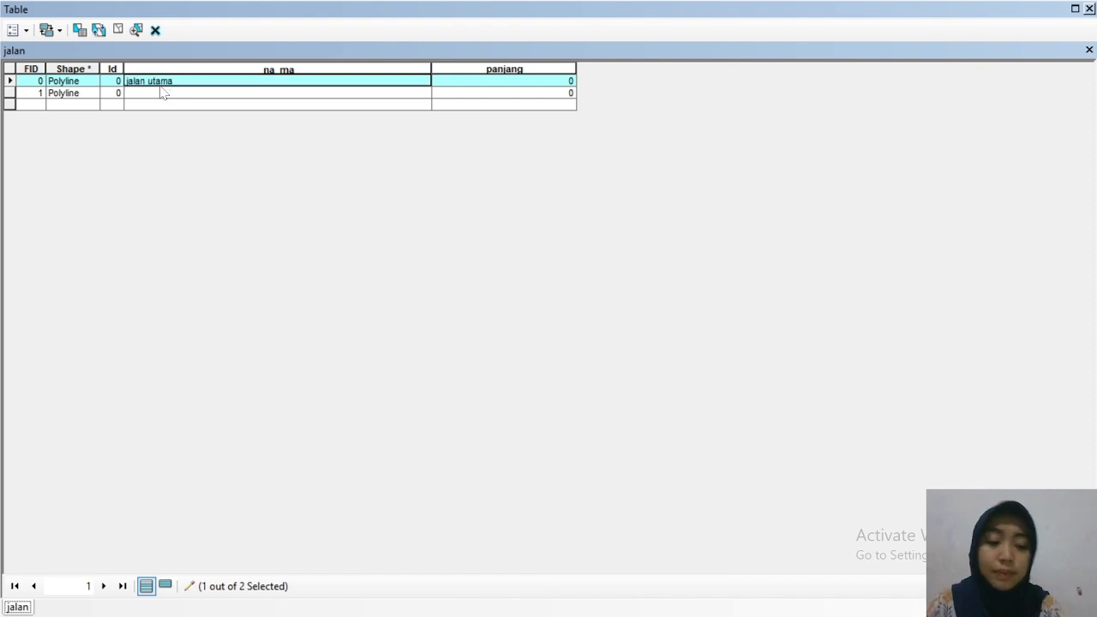
{"action": "left_click", "coordinate": [163, 92]}
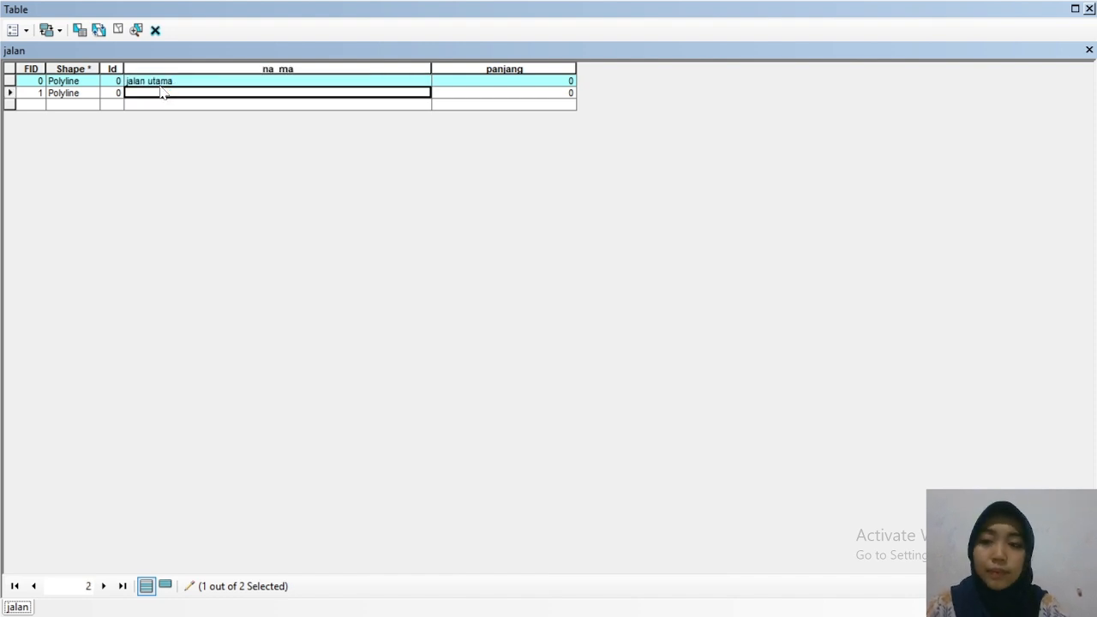
{"action": "type", "text": "jalan depan"}
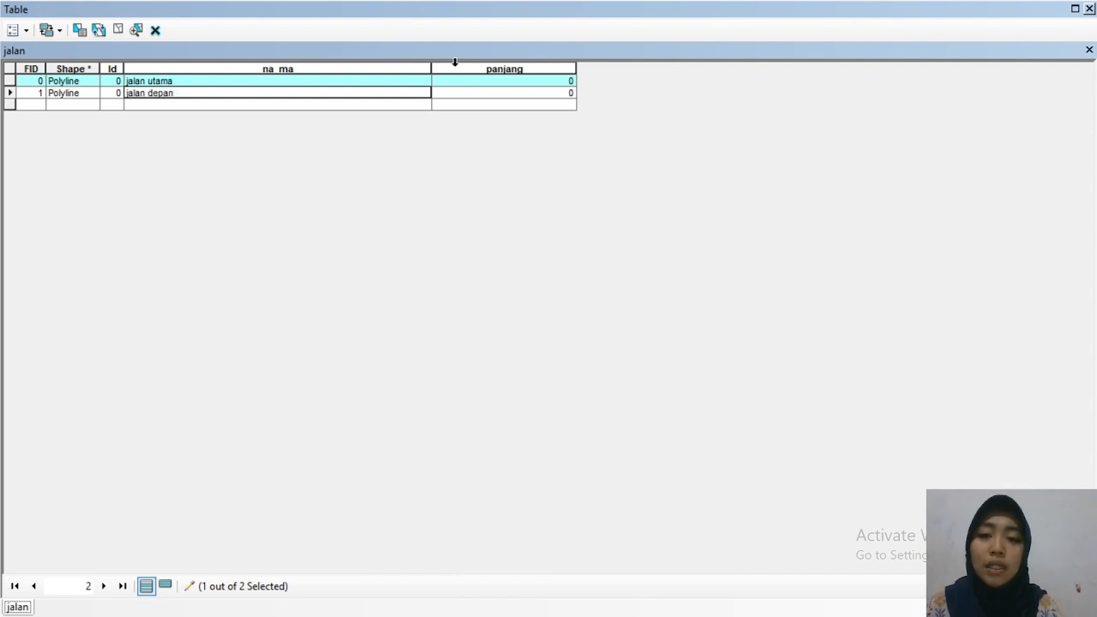
Step: Calculate the length of all jalan records in kilometers into the panjang field, and close the attribute table
{"action": "left_click", "coordinate": [468, 68]}
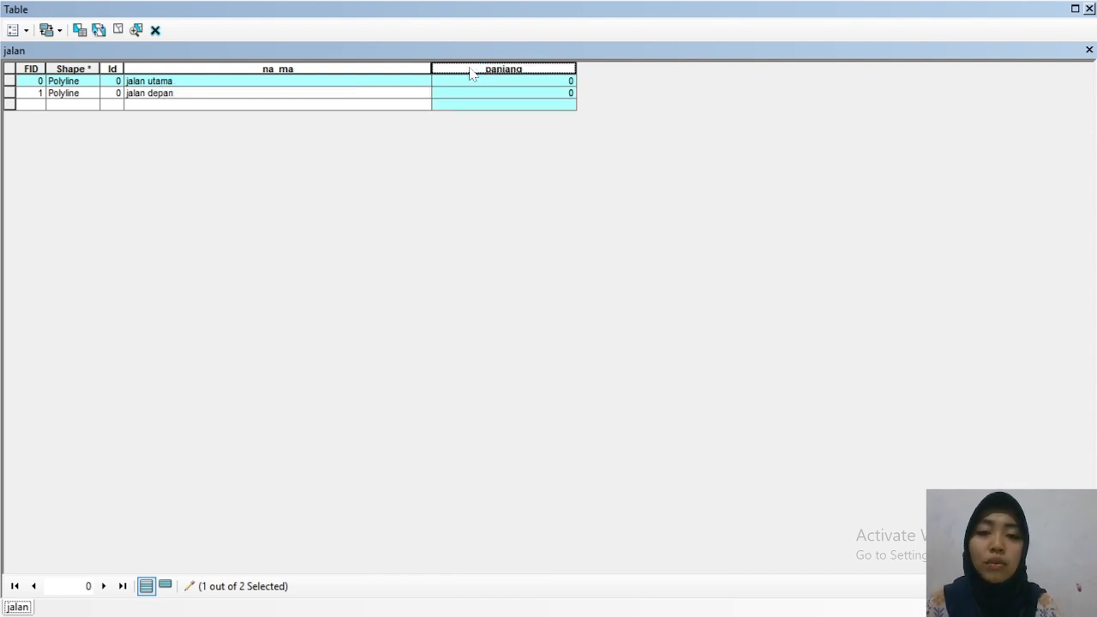
{"action": "right_click", "coordinate": [471, 73]}
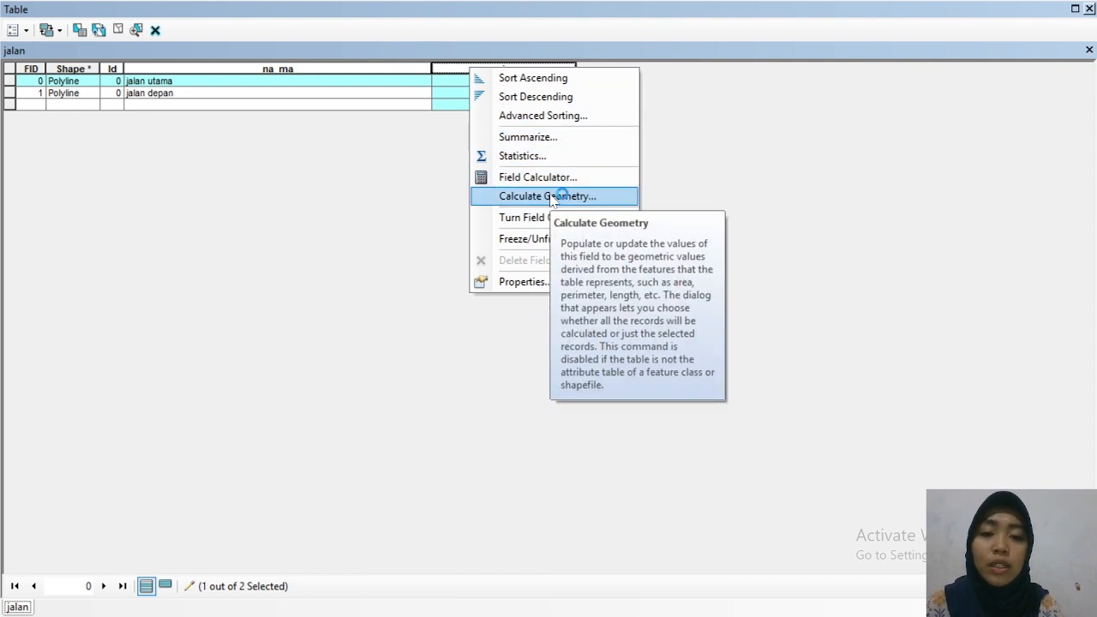
{"action": "left_click", "coordinate": [552, 197]}
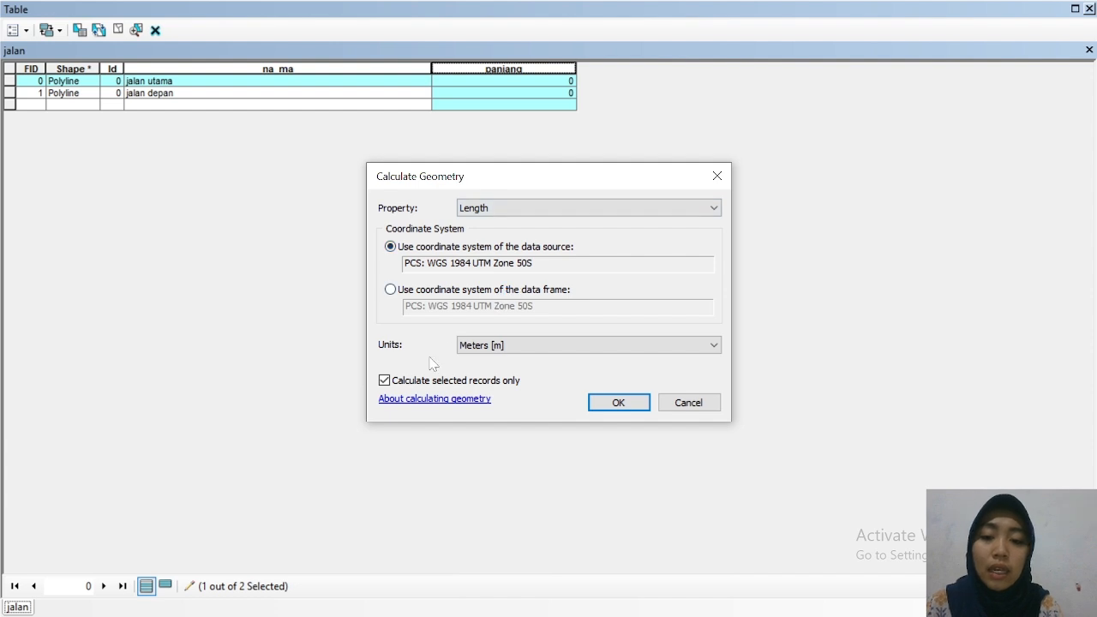
{"action": "left_click", "coordinate": [503, 346]}
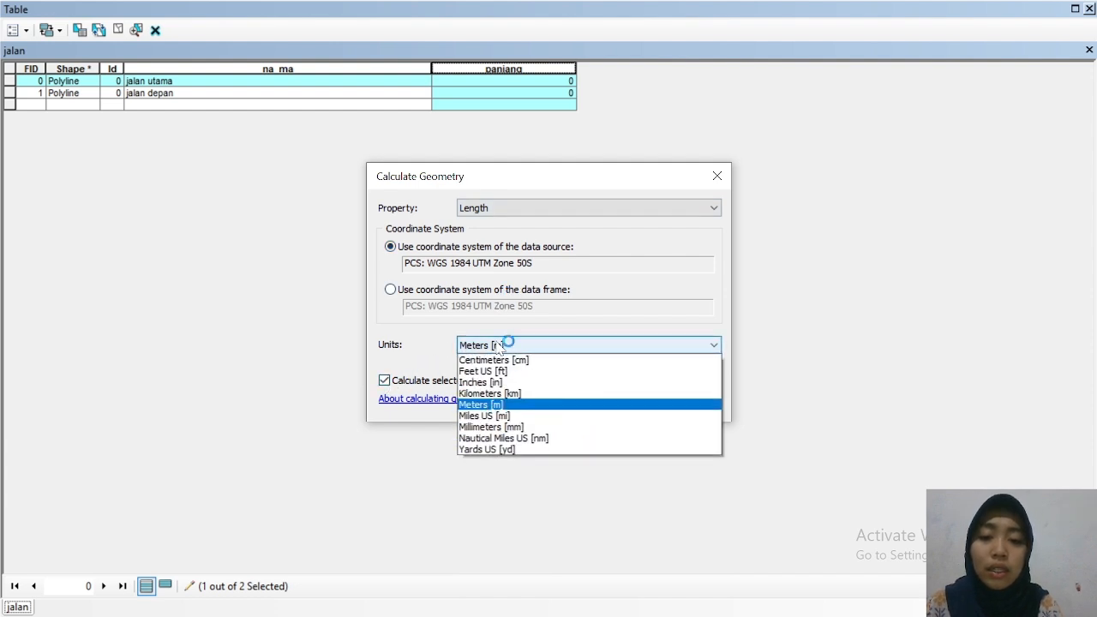
{"action": "left_click", "coordinate": [517, 393]}
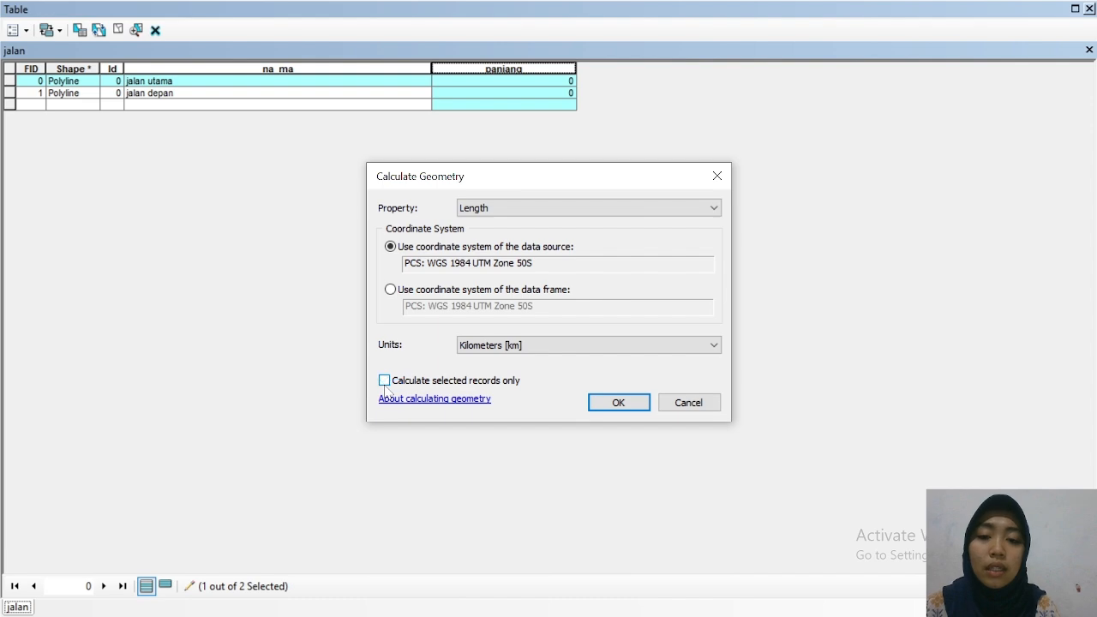
{"action": "left_click", "coordinate": [633, 405]}
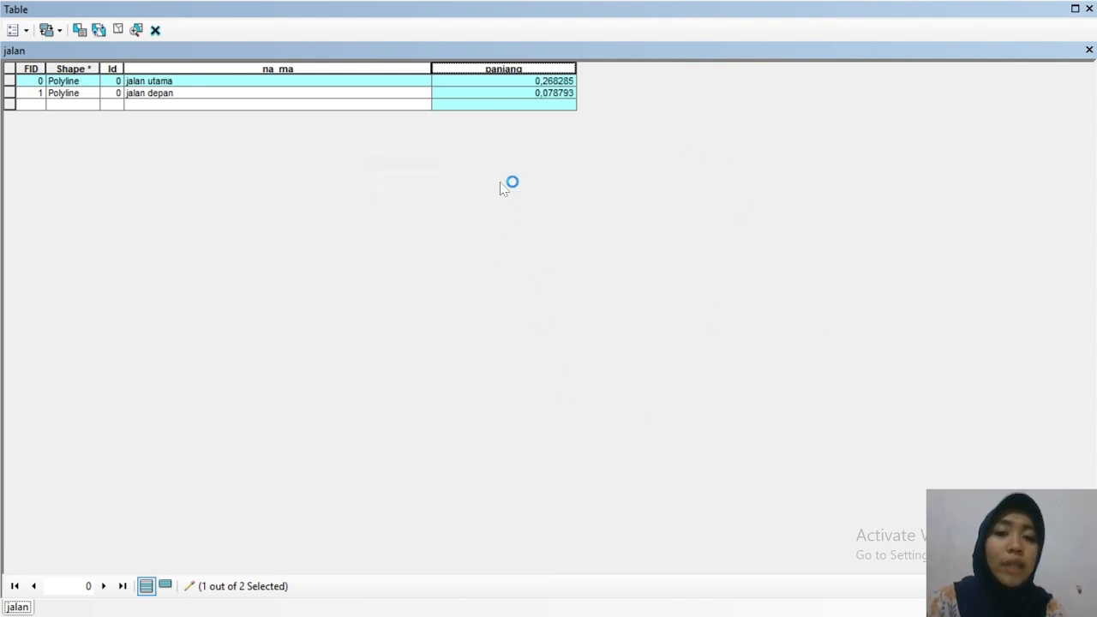
{"action": "left_click", "coordinate": [1089, 8]}
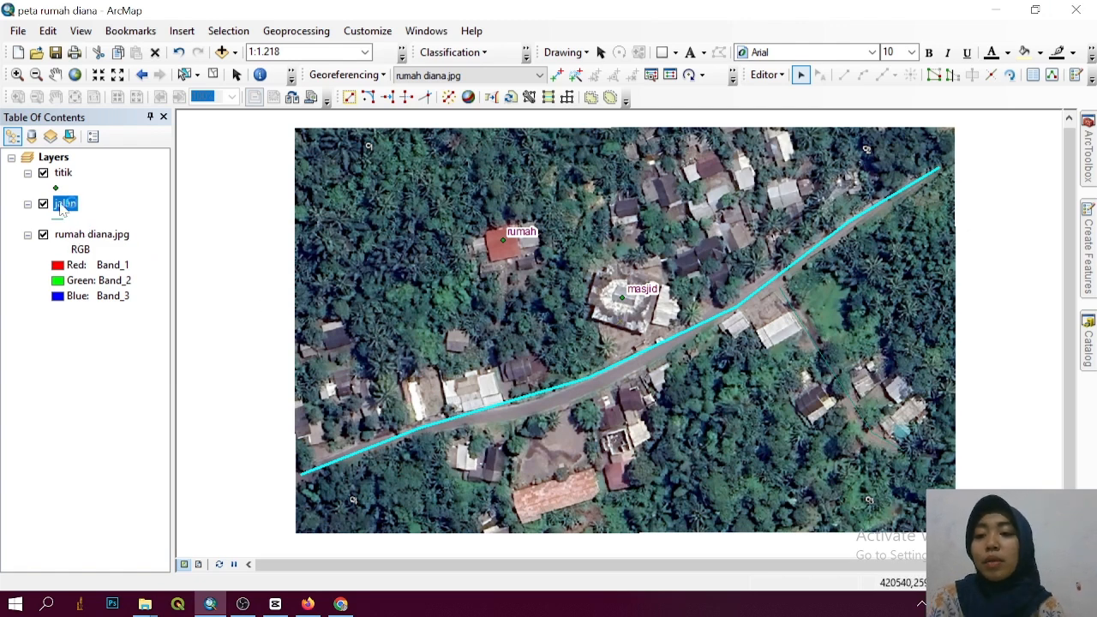
Step: Turn on labels for the jalan layer and give the label text a halo mask
{"action": "right_click", "coordinate": [66, 211]}
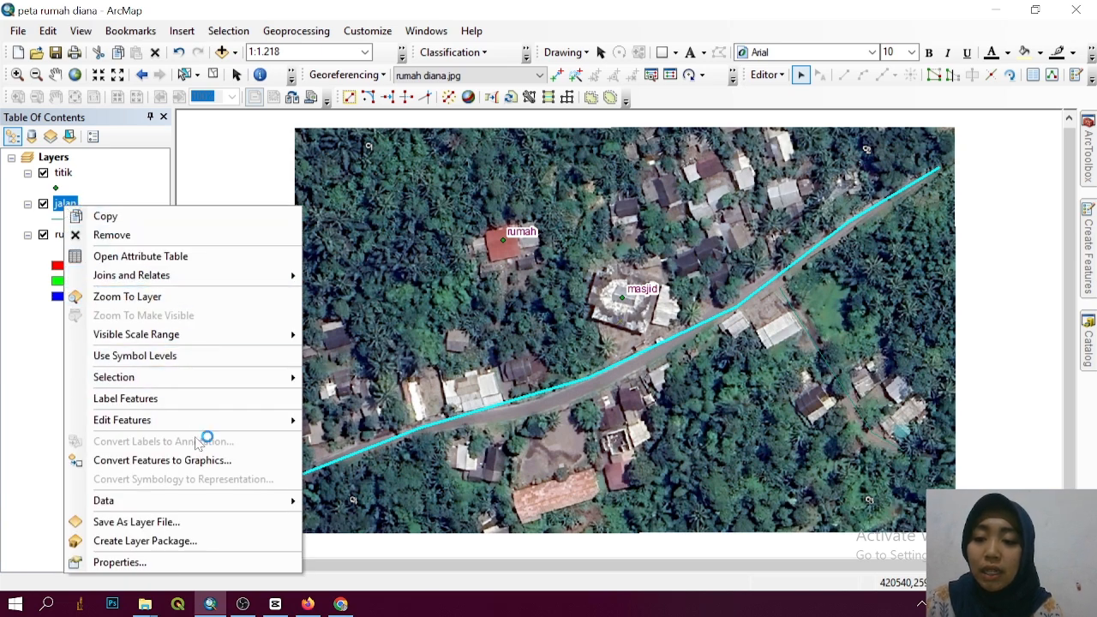
{"action": "left_click", "coordinate": [182, 563]}
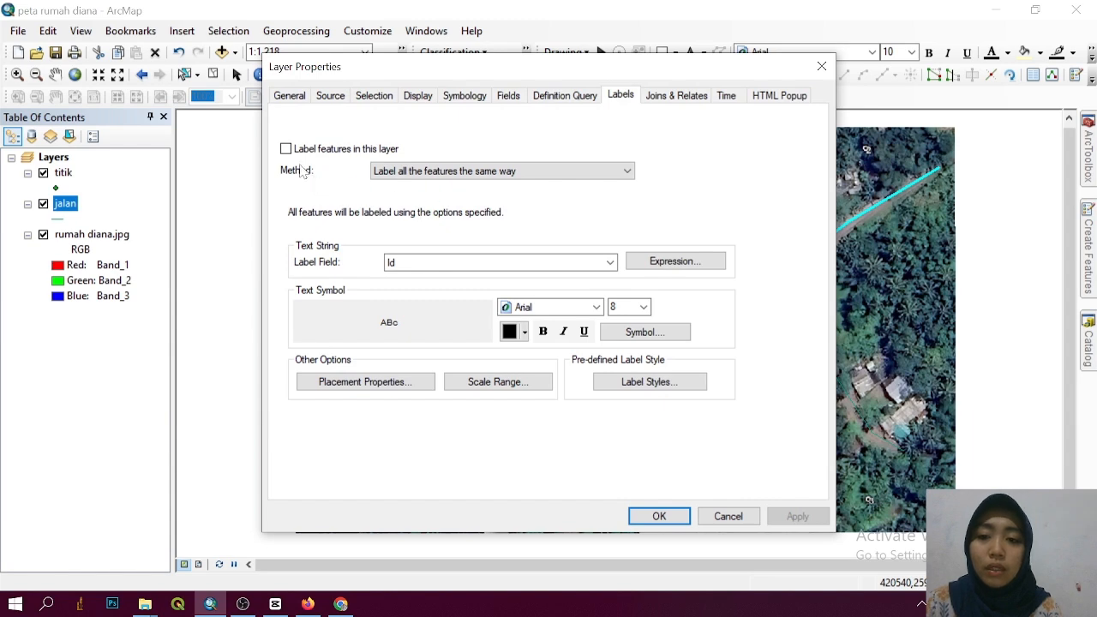
{"action": "left_click", "coordinate": [286, 148]}
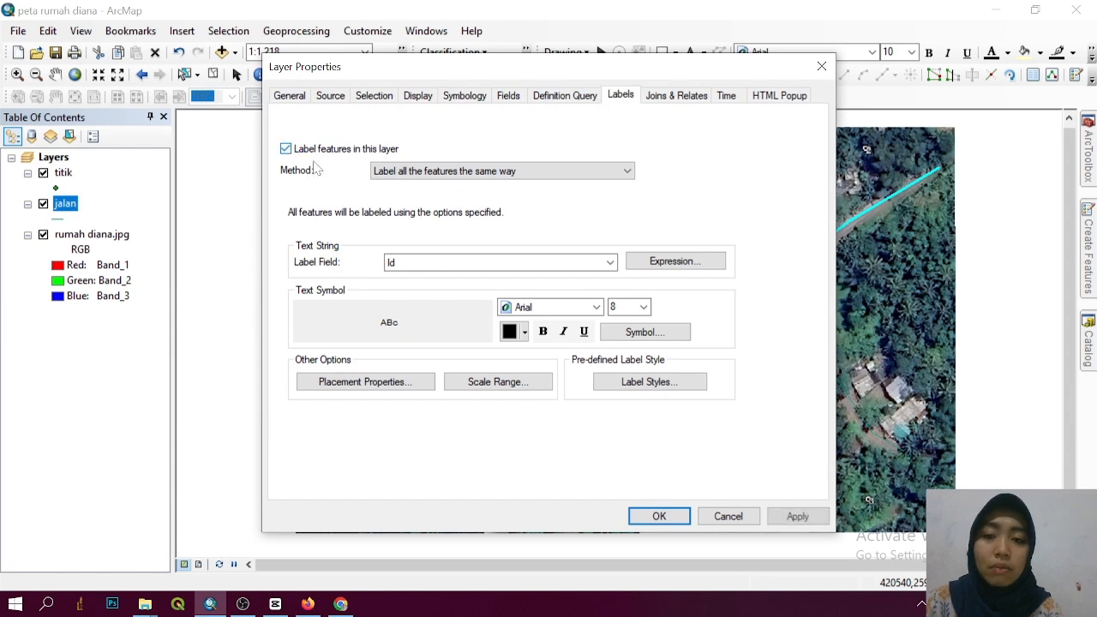
{"action": "left_click", "coordinate": [630, 336]}
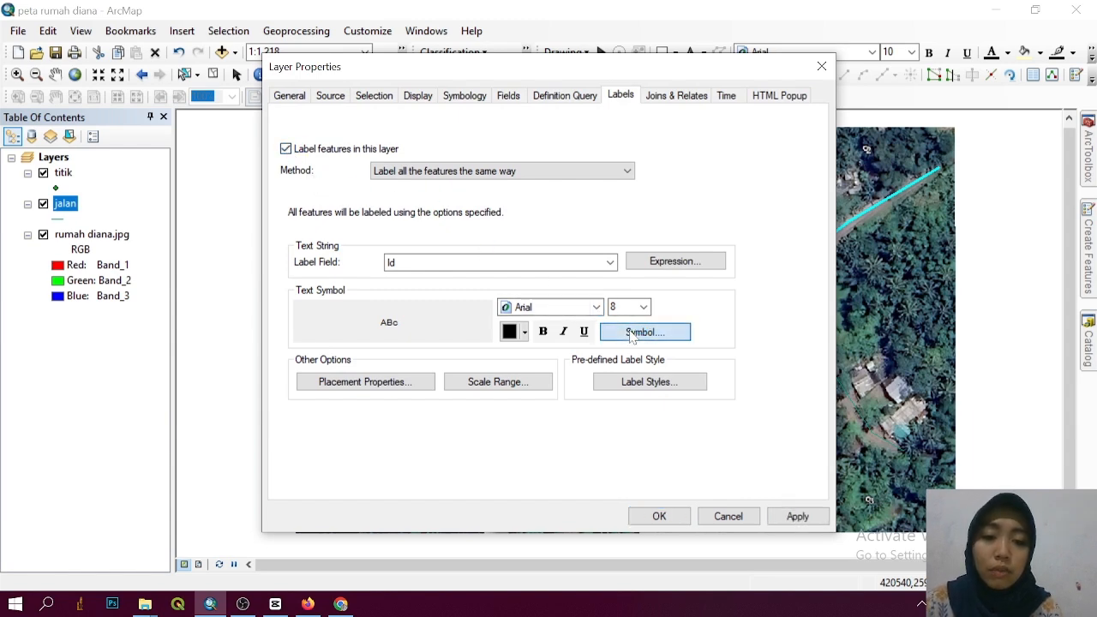
{"action": "left_click", "coordinate": [703, 375]}
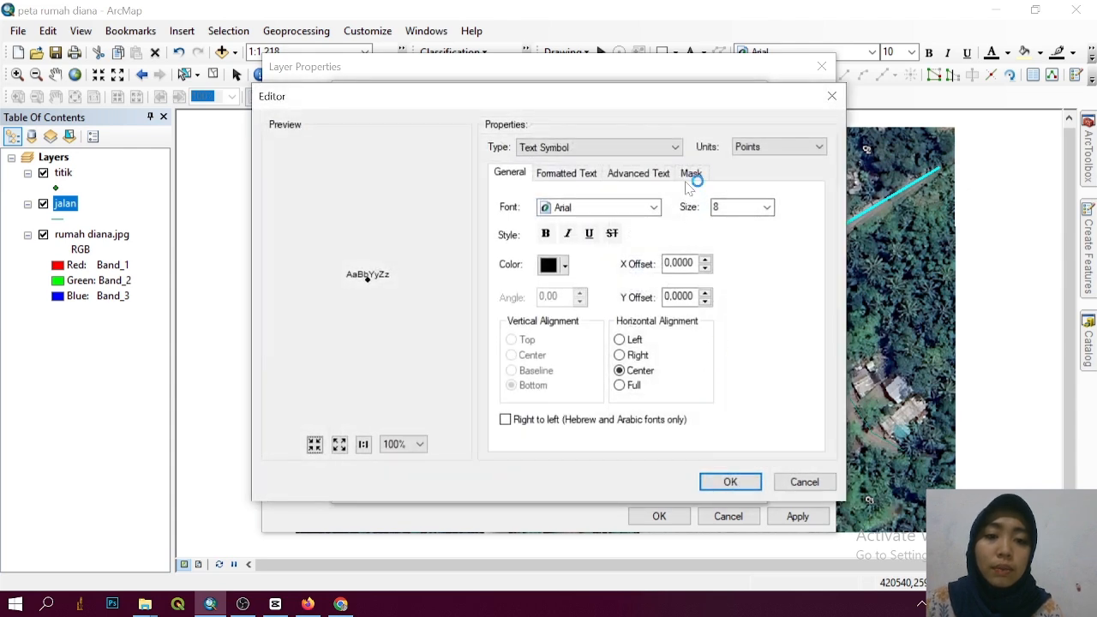
{"action": "left_click", "coordinate": [691, 175]}
{"action": "left_click", "coordinate": [512, 248]}
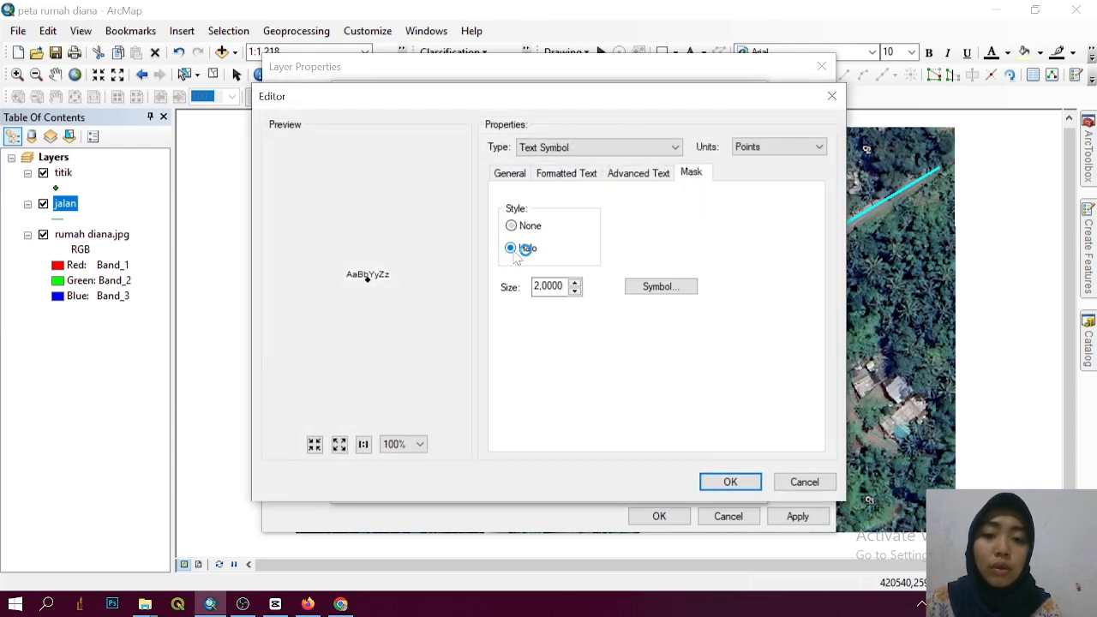
{"action": "left_click", "coordinate": [730, 482]}
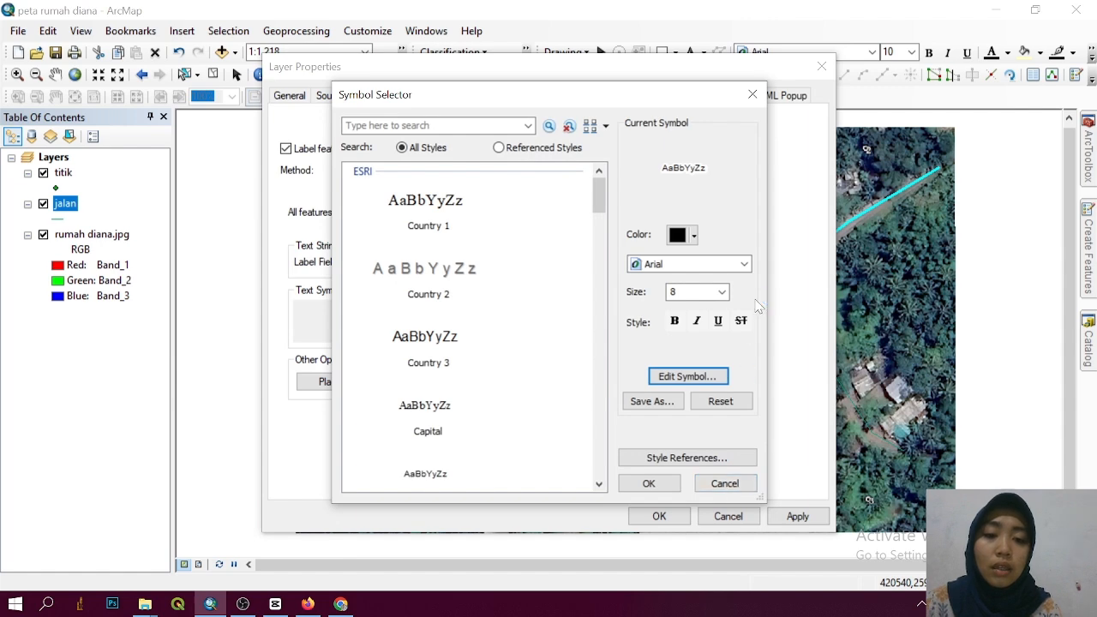
Step: Set the jalan label text size to 10 and apply the label settings
{"action": "left_click", "coordinate": [723, 292]}
{"action": "left_click", "coordinate": [696, 330]}
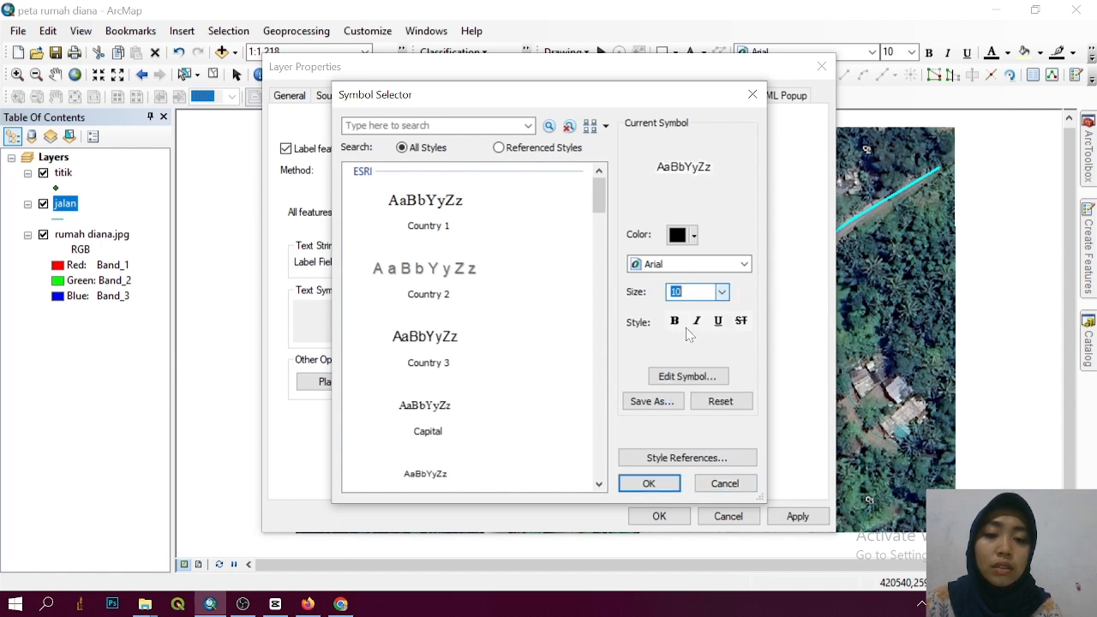
{"action": "left_click", "coordinate": [662, 483]}
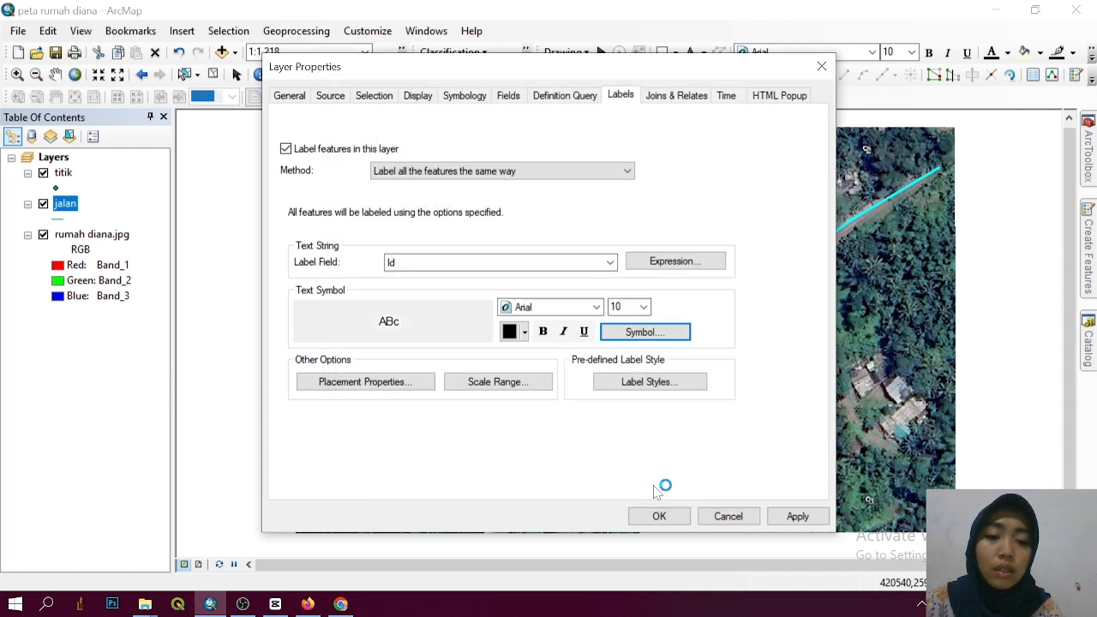
{"action": "left_click", "coordinate": [798, 516]}
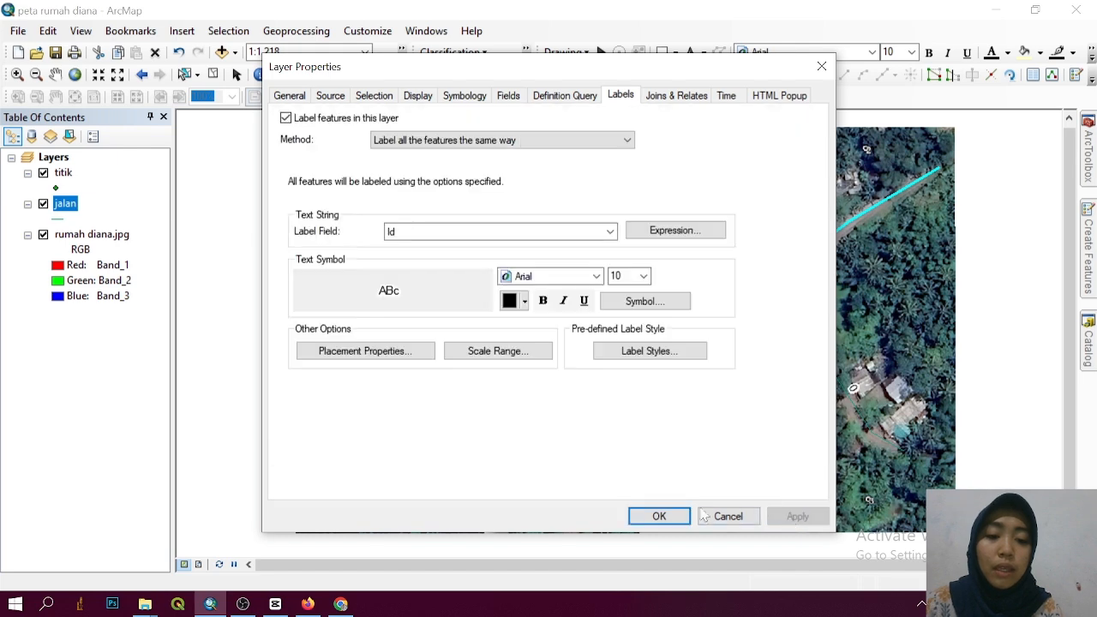
{"action": "left_click", "coordinate": [659, 516]}
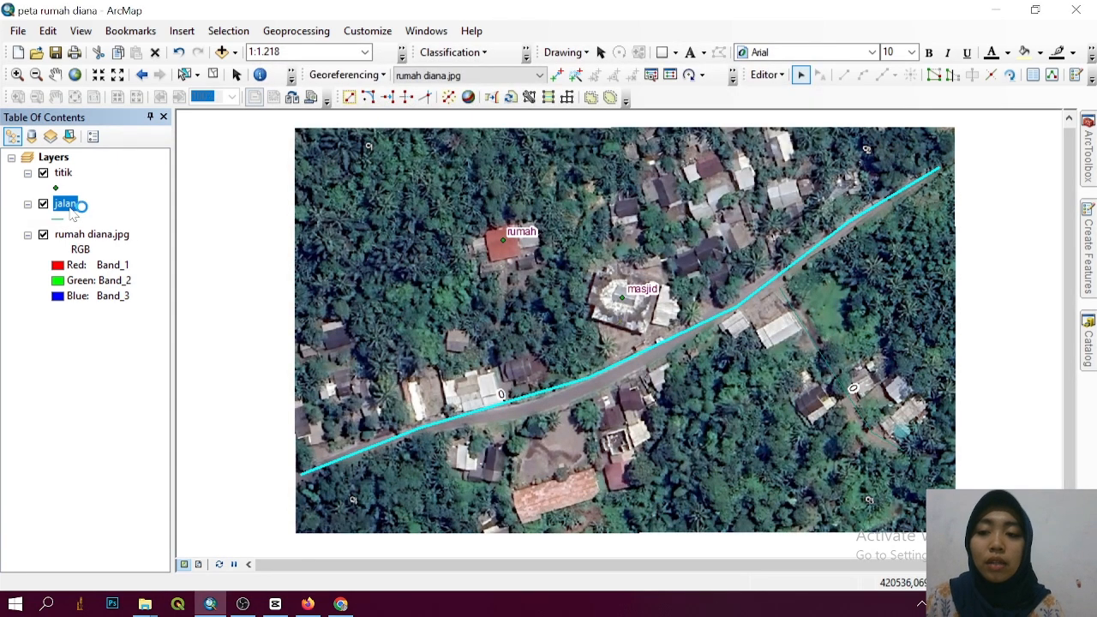
Step: Set the label field of the jalan layer to na_ma
{"action": "right_click", "coordinate": [72, 213]}
{"action": "left_click", "coordinate": [157, 555]}
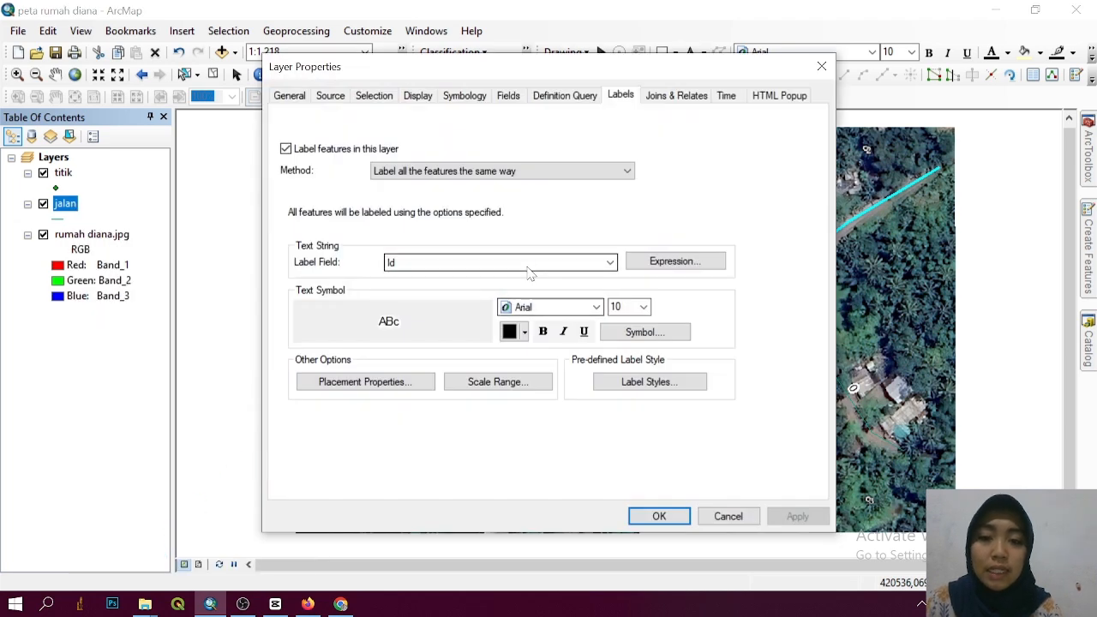
{"action": "left_click", "coordinate": [530, 263]}
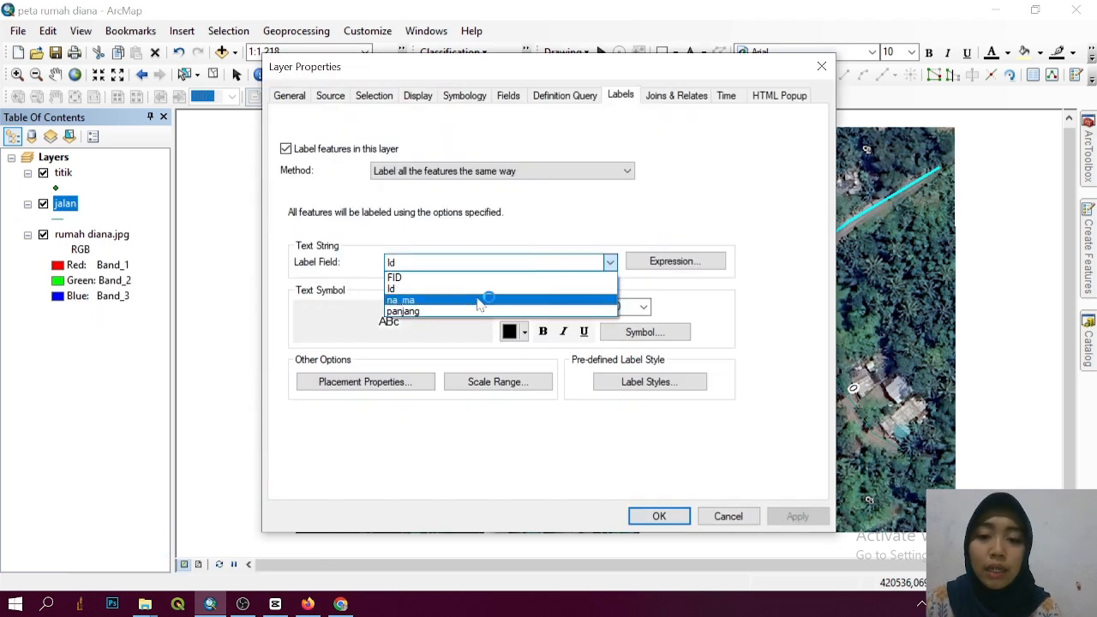
{"action": "left_click", "coordinate": [478, 302]}
{"action": "left_click", "coordinate": [659, 516]}
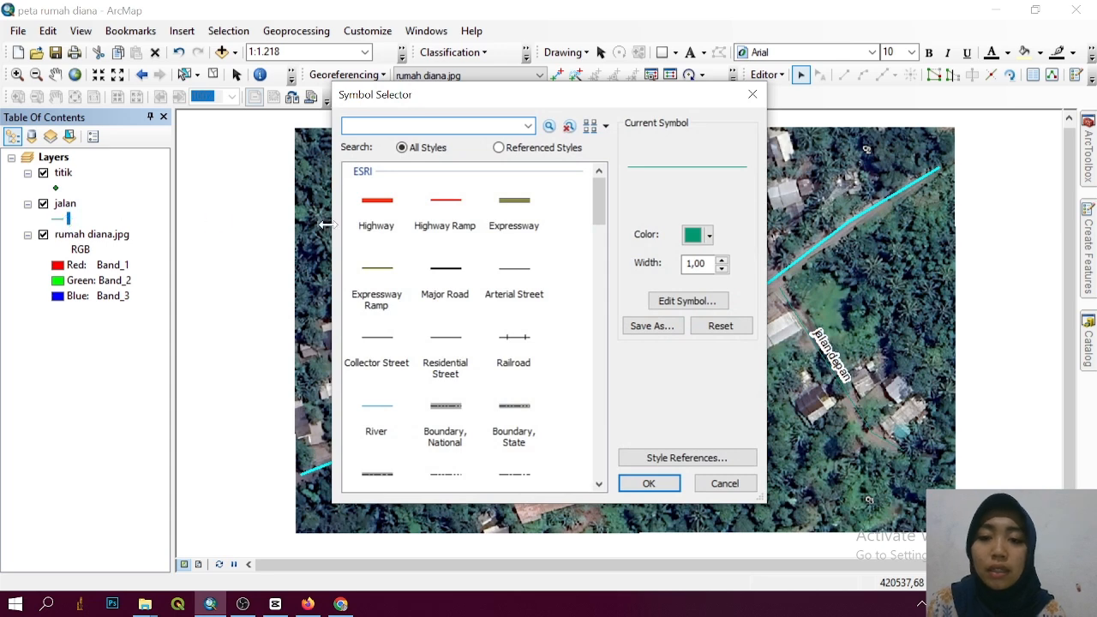
Step: Set the line width of the jalan layer symbol to 3
{"action": "left_click", "coordinate": [722, 262]}
{"action": "left_click", "coordinate": [722, 262]}
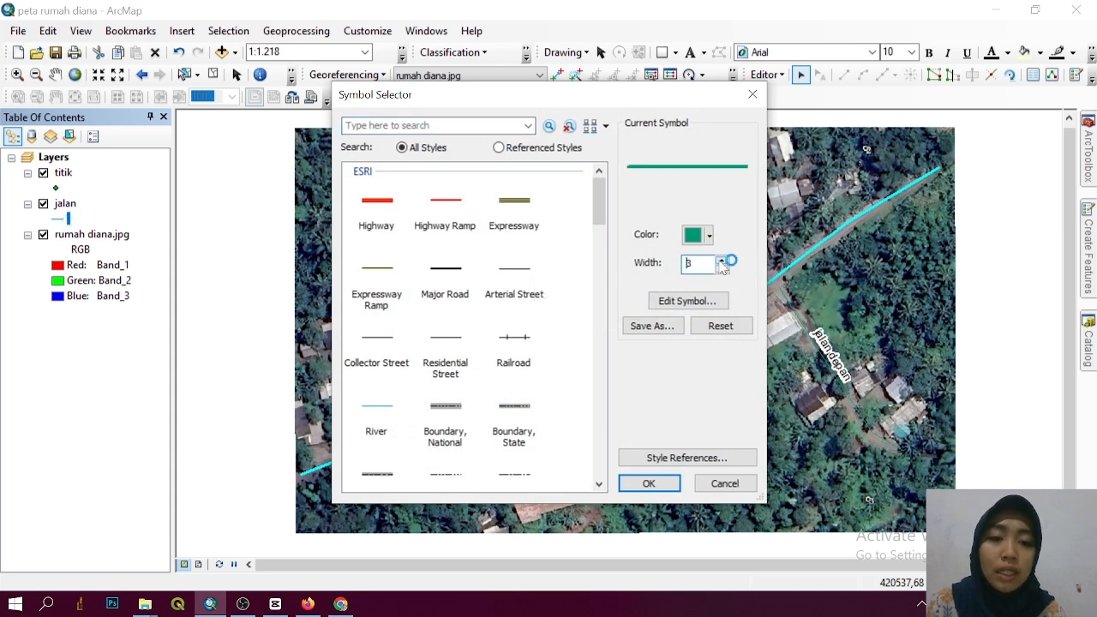
{"action": "left_click", "coordinate": [649, 483]}
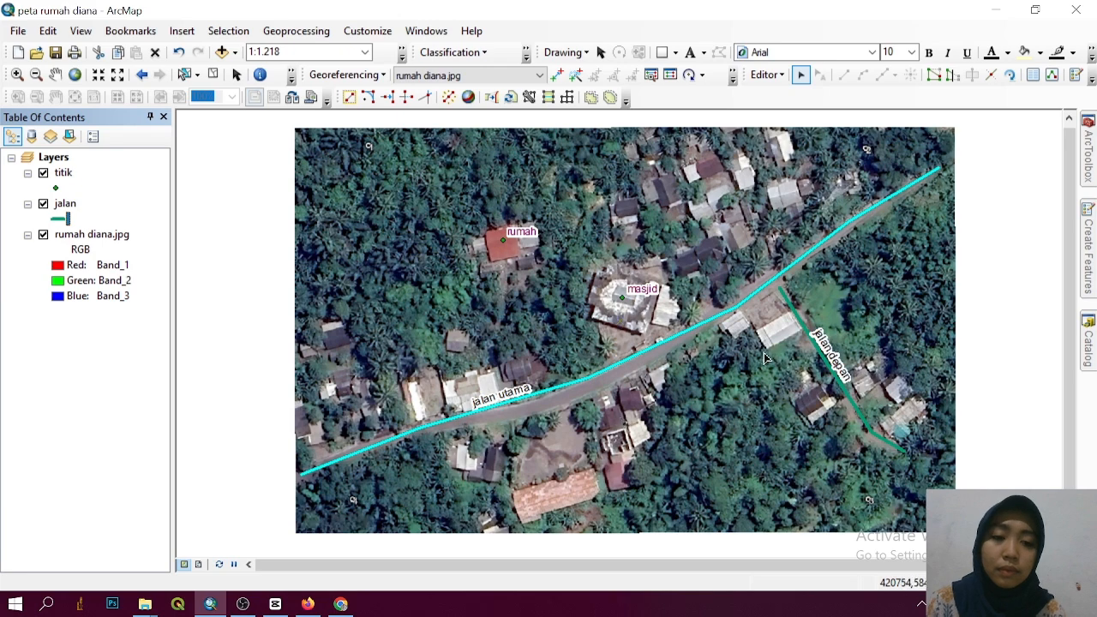
Step: Save the edits to the jalan layer and stop the editing session
{"action": "left_click", "coordinate": [768, 75]}
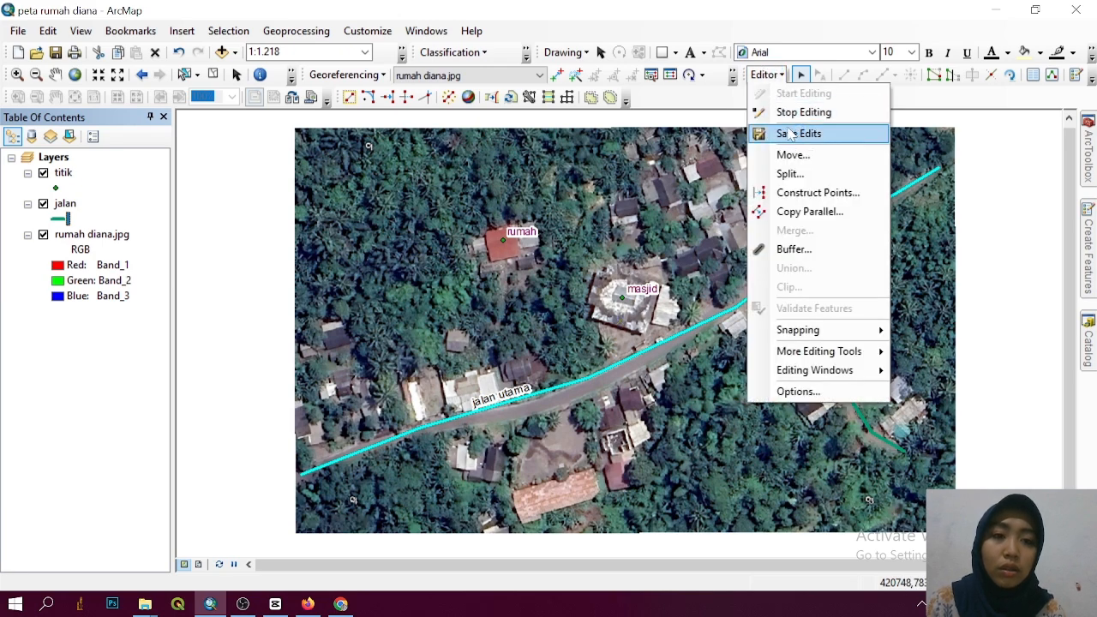
{"action": "left_click", "coordinate": [788, 135]}
{"action": "left_click", "coordinate": [768, 74]}
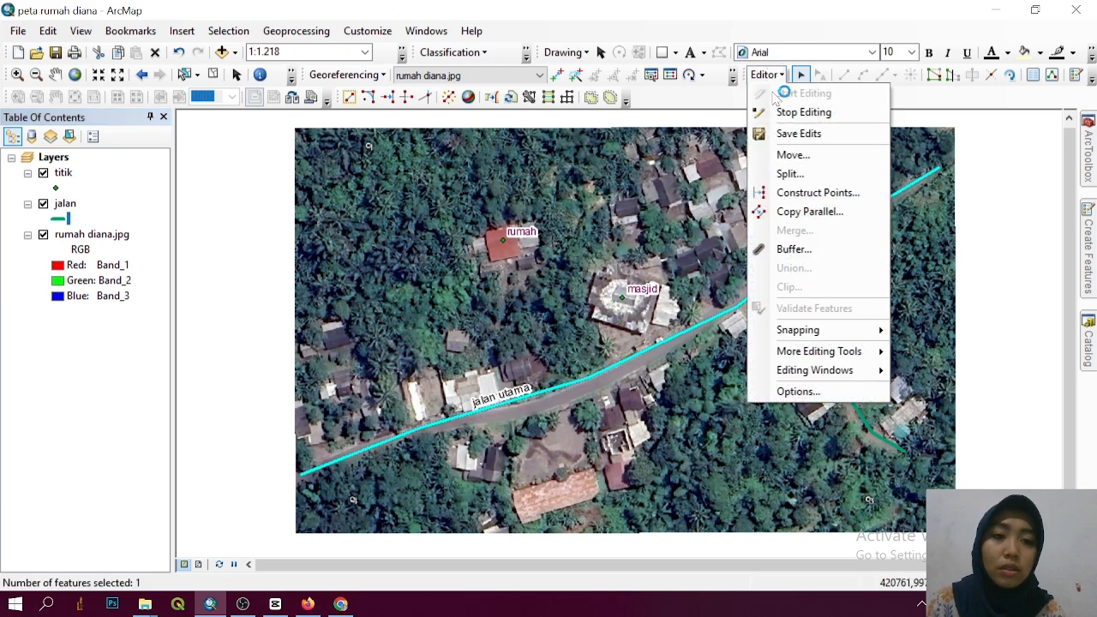
{"action": "left_click", "coordinate": [775, 114]}
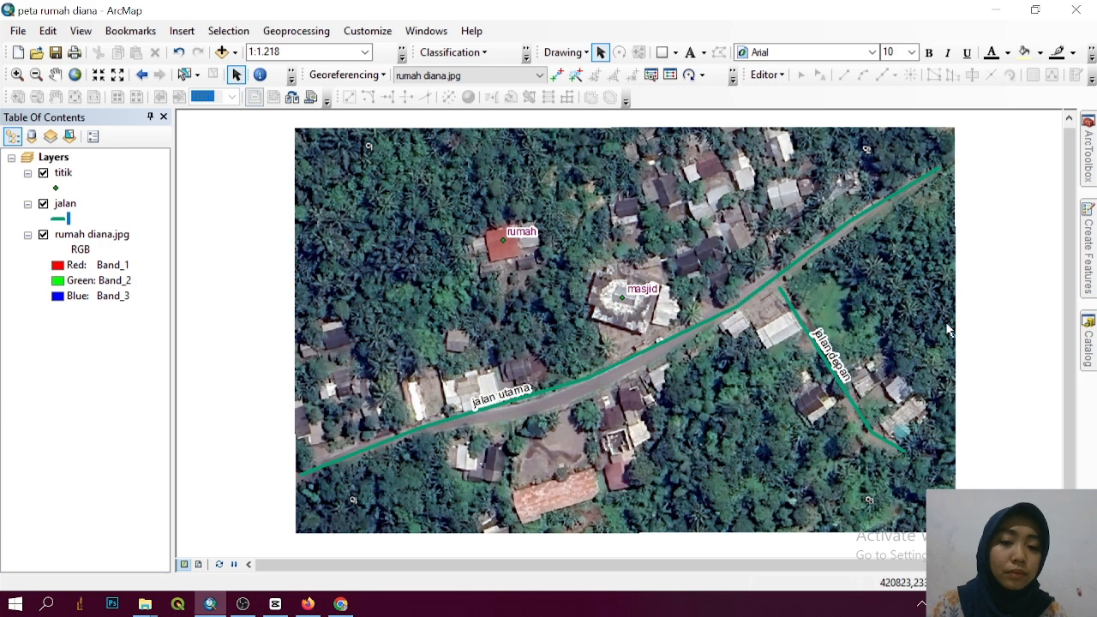
Step: Start a new shapefile in the folder containing jalan.shp, named polygon, with feature type Polygon
{"action": "left_click", "coordinate": [1089, 325]}
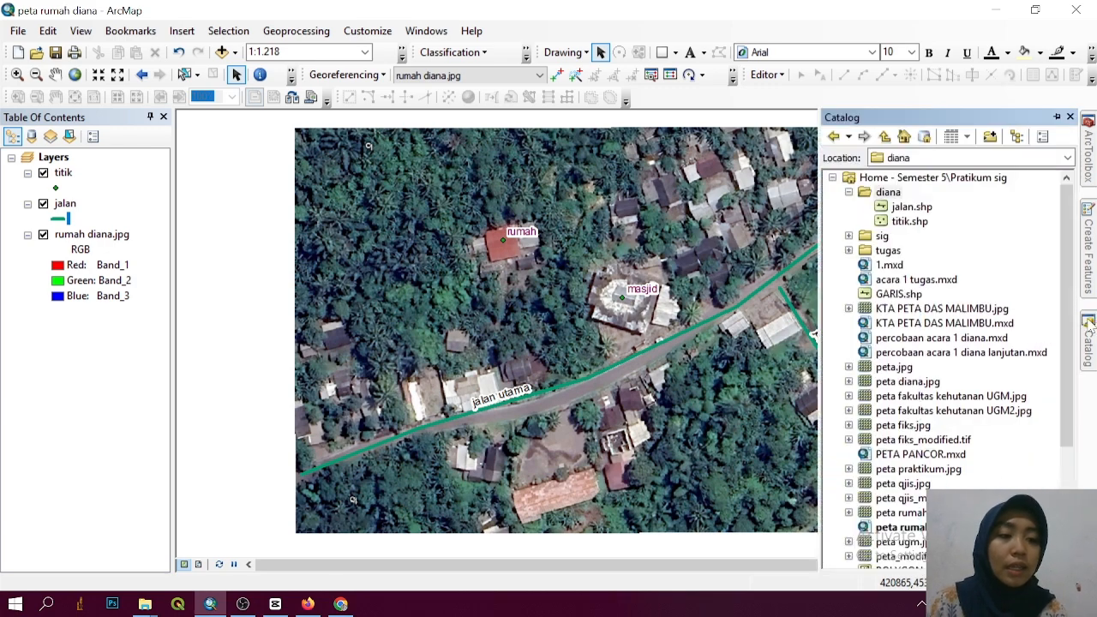
{"action": "right_click", "coordinate": [889, 194]}
{"action": "mouse_move", "coordinate": [970, 296]}
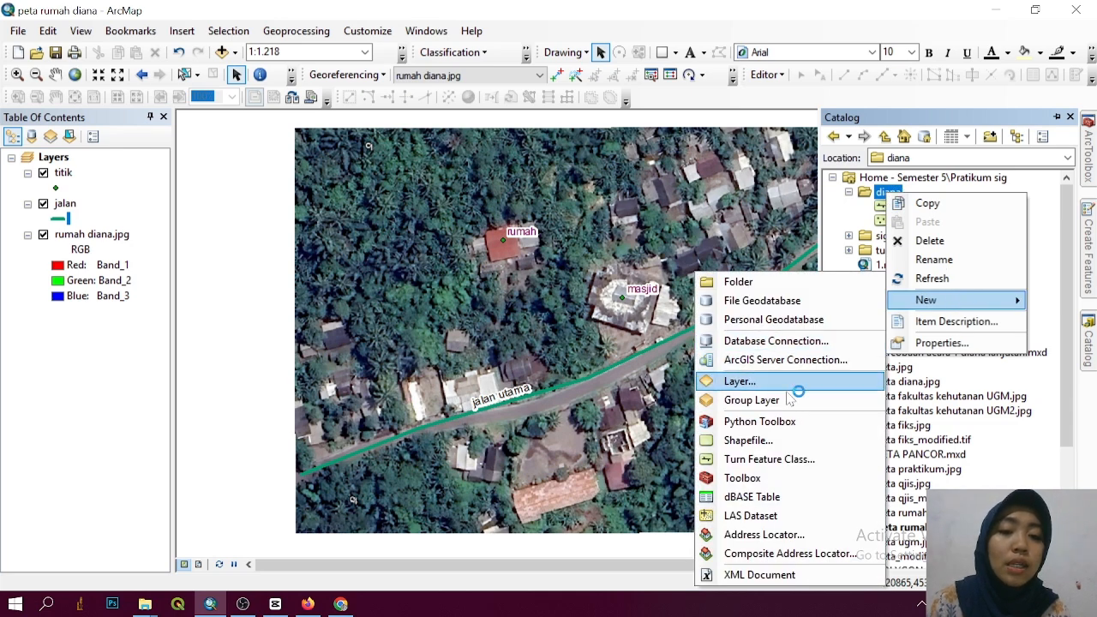
{"action": "left_click", "coordinate": [768, 441]}
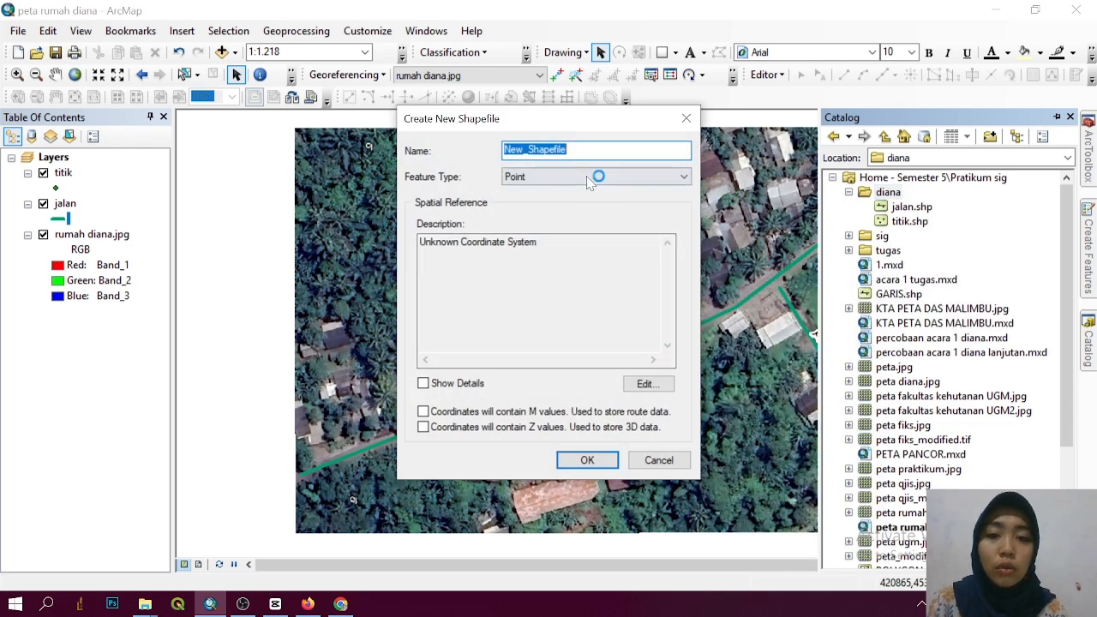
{"action": "key", "text": "BackSpace"}
{"action": "type", "text": "po"}
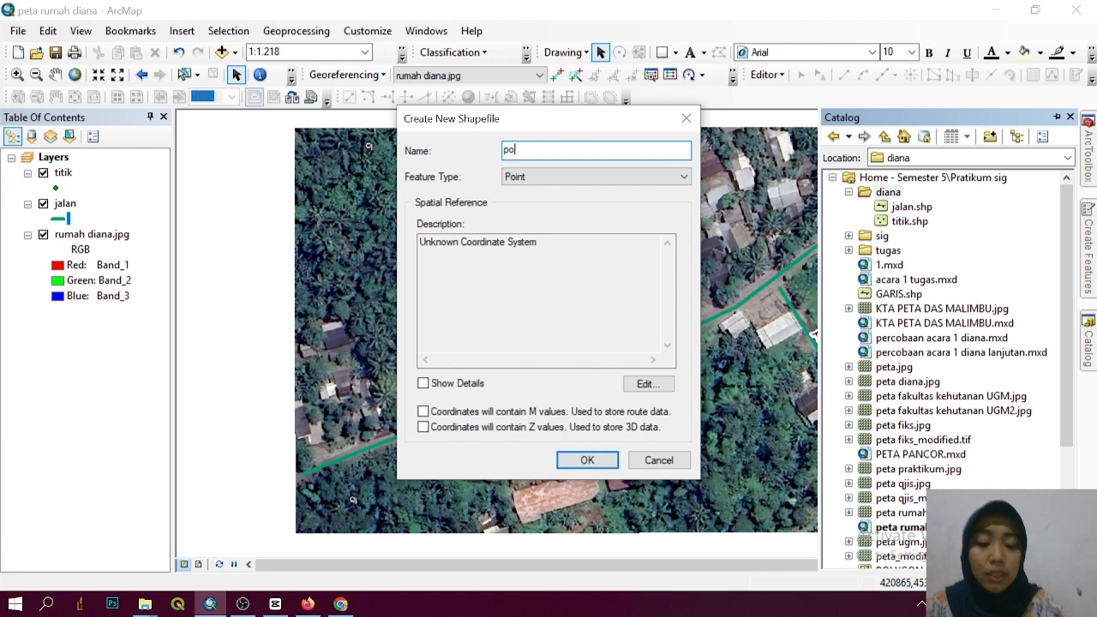
{"action": "type", "text": "lygon"}
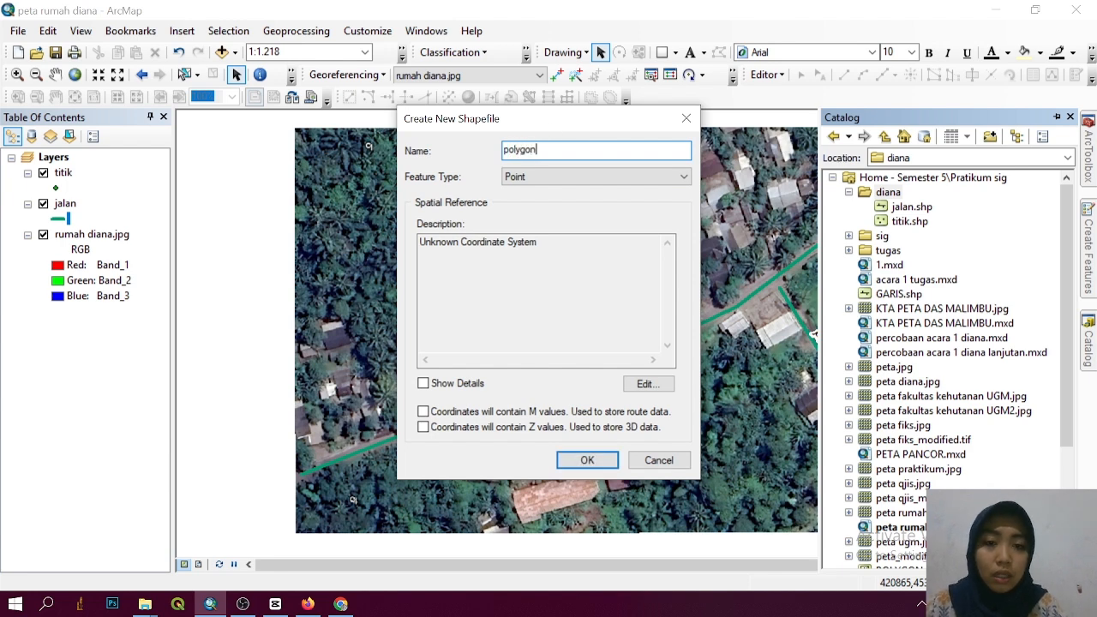
{"action": "left_click", "coordinate": [568, 176]}
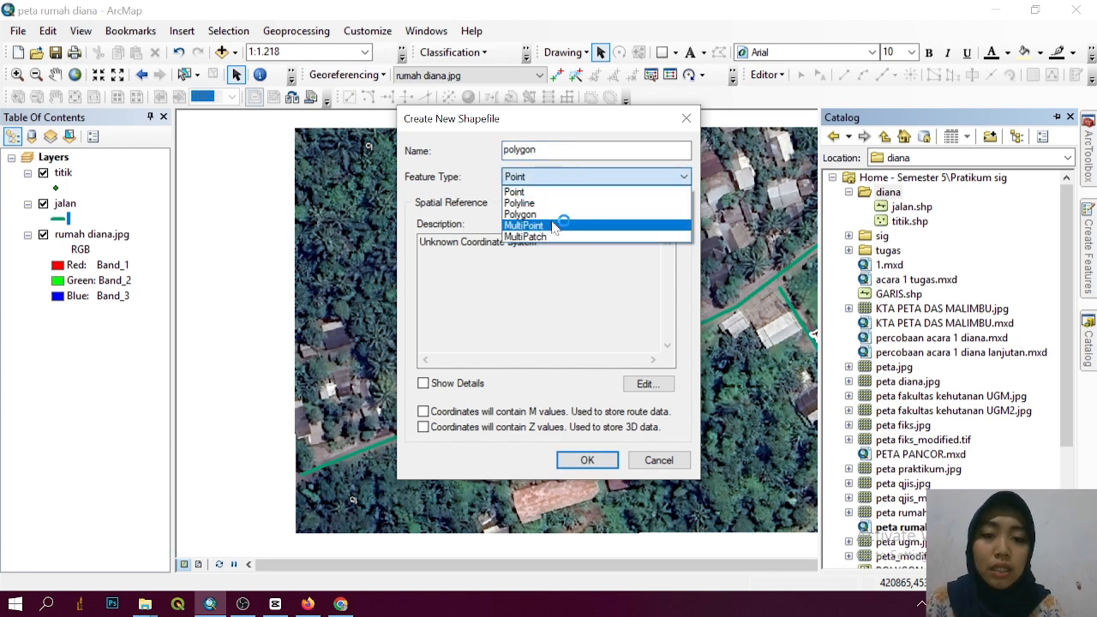
{"action": "left_click", "coordinate": [559, 216]}
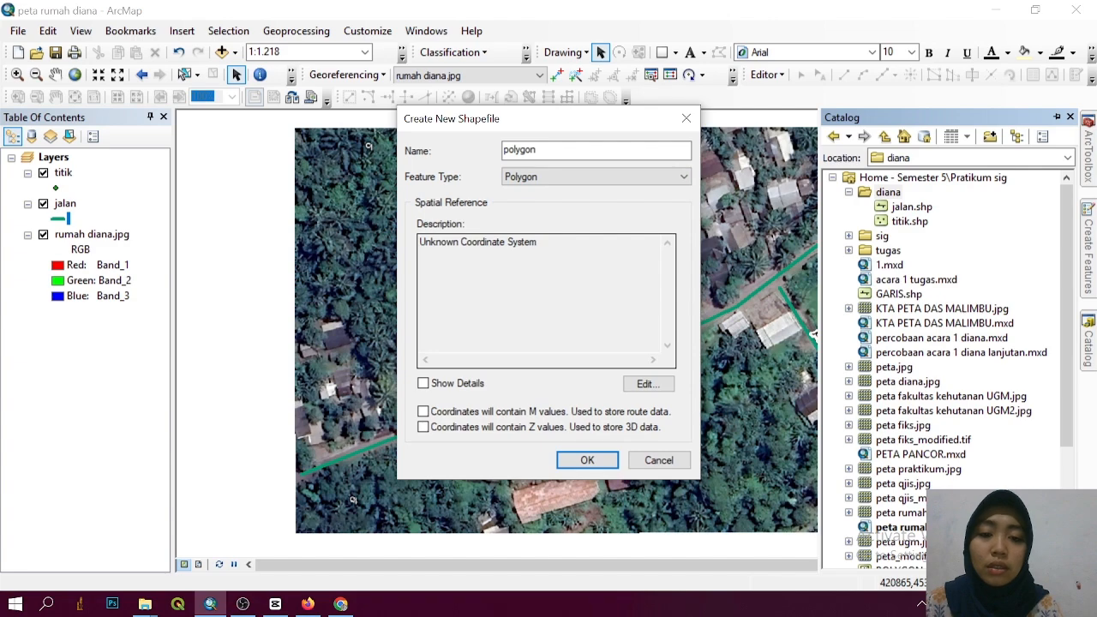
Step: Assign the WGS 1984 UTM Zone 50S coordinate system to the new polygon shapefile
{"action": "left_click", "coordinate": [643, 385]}
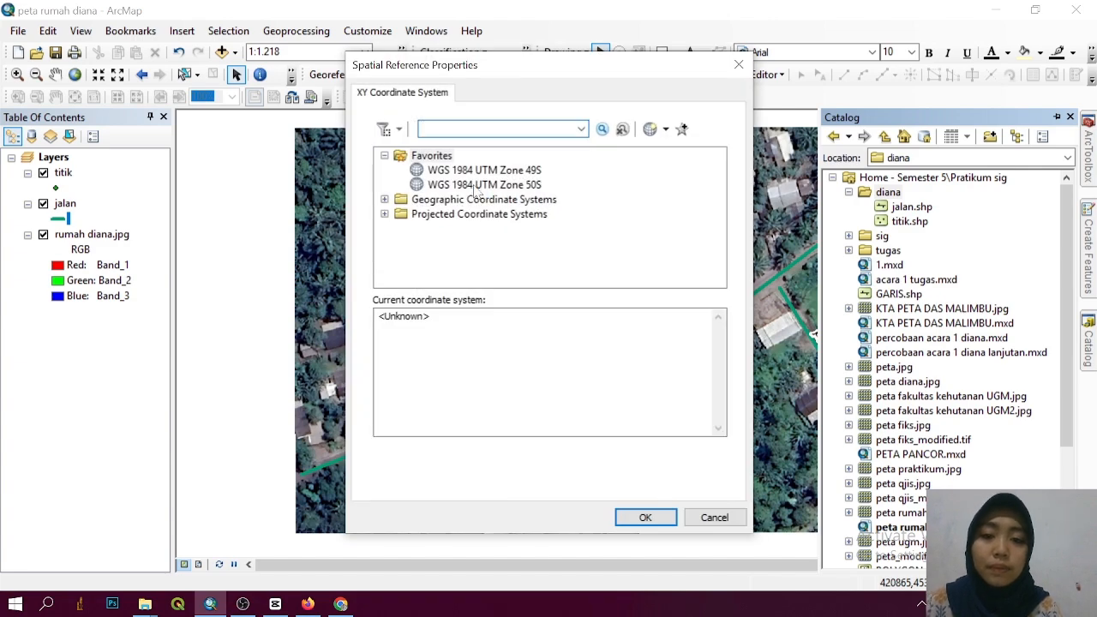
{"action": "left_click", "coordinate": [480, 185]}
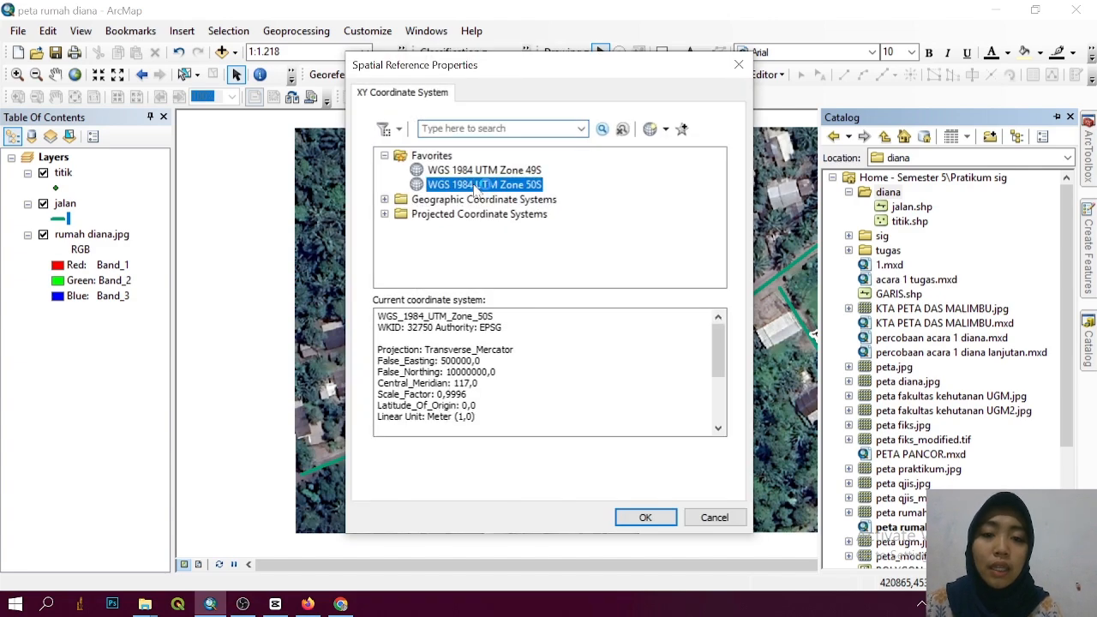
{"action": "left_click", "coordinate": [666, 524]}
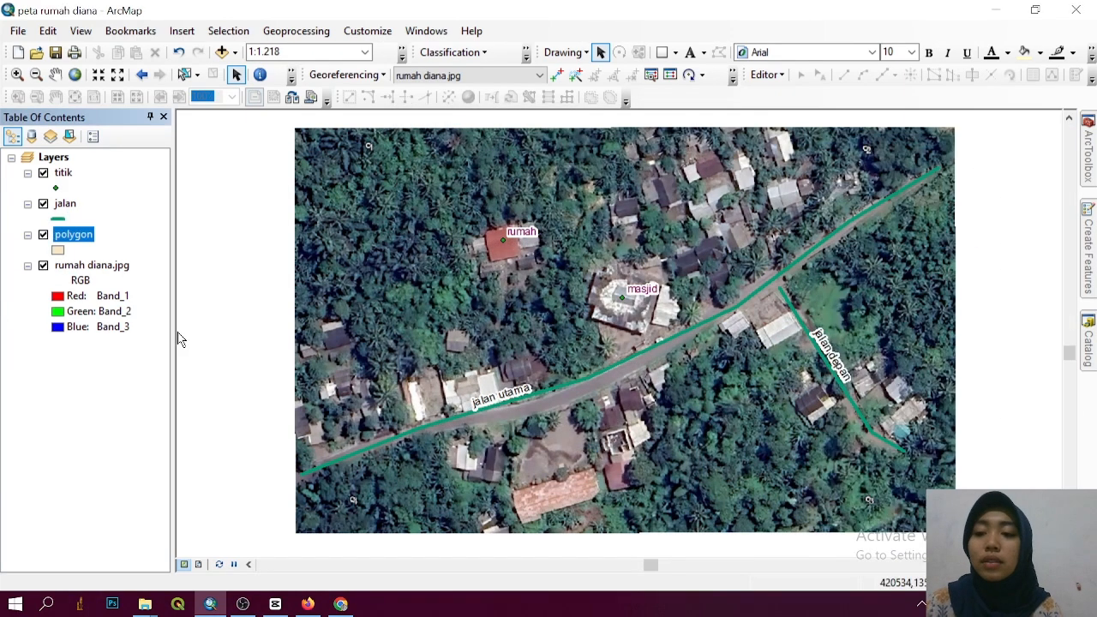
Step: Start an editing session on the polygon layer and choose the polygon template for new features
{"action": "right_click", "coordinate": [86, 242]}
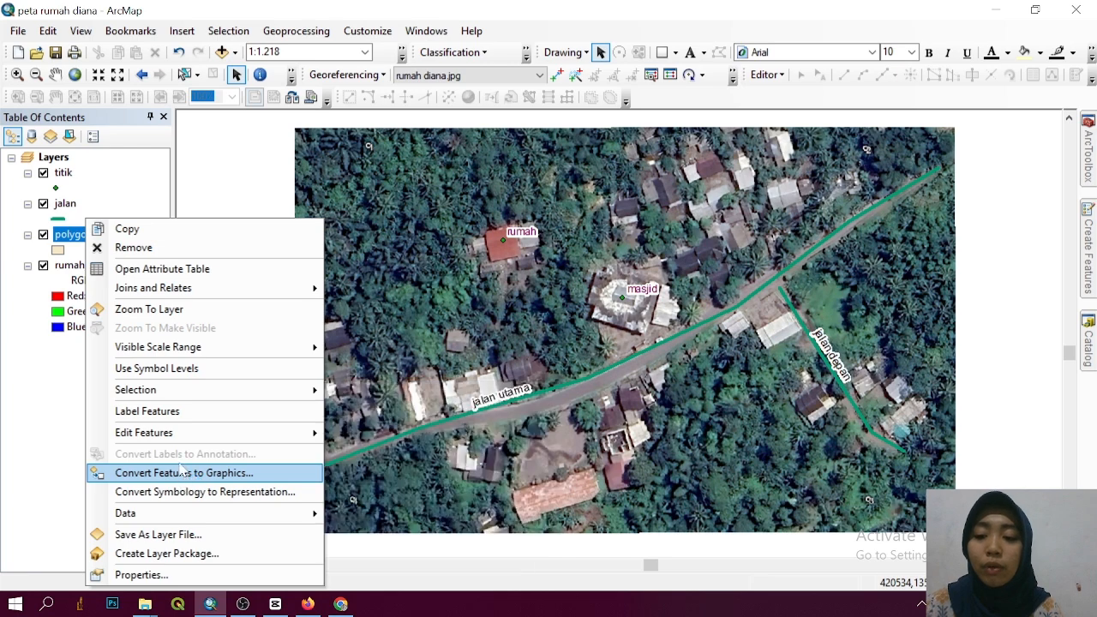
{"action": "mouse_move", "coordinate": [183, 433]}
{"action": "left_click", "coordinate": [357, 438]}
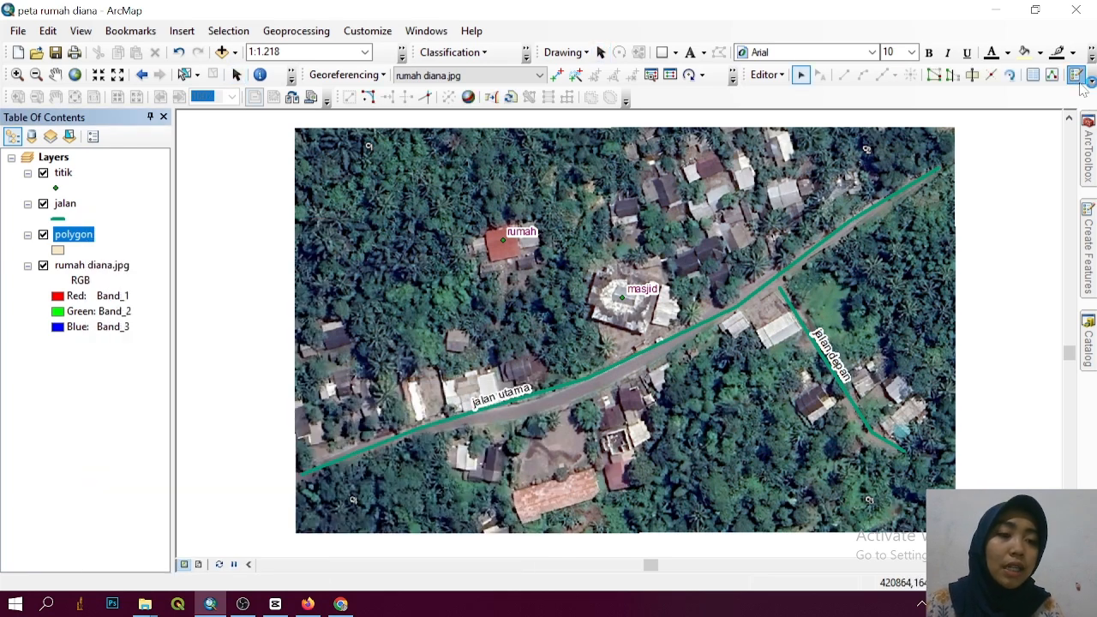
{"action": "left_click", "coordinate": [1077, 76]}
{"action": "left_click", "coordinate": [883, 210]}
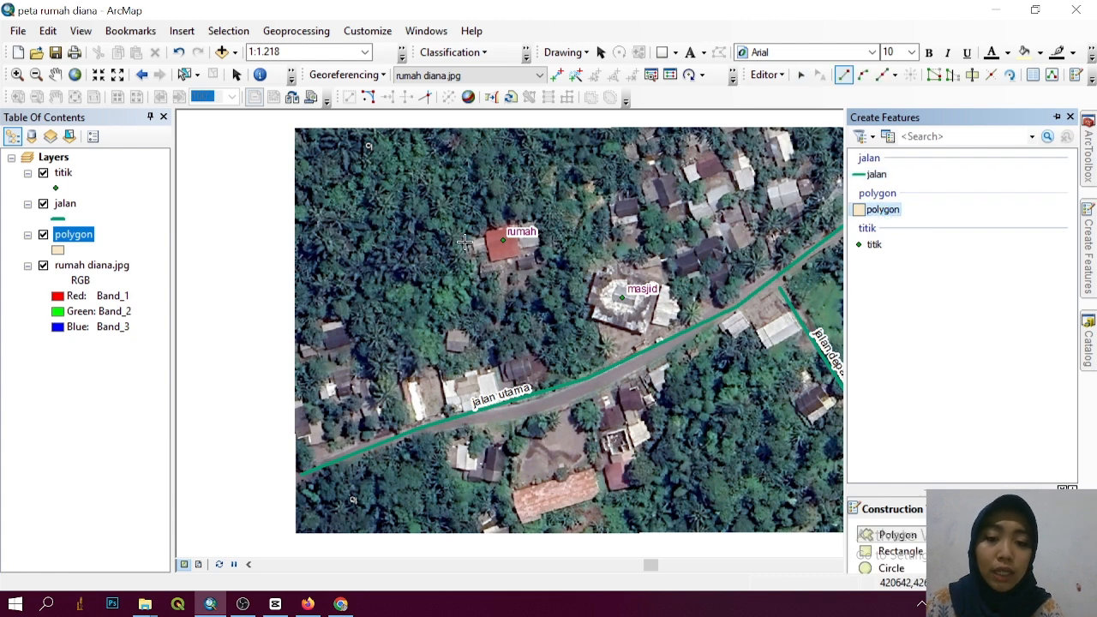
Step: Trace the long orange-roofed building south of jalan utama as a four-cornered polygon and finish the sketch
{"action": "left_click", "coordinate": [512, 489]}
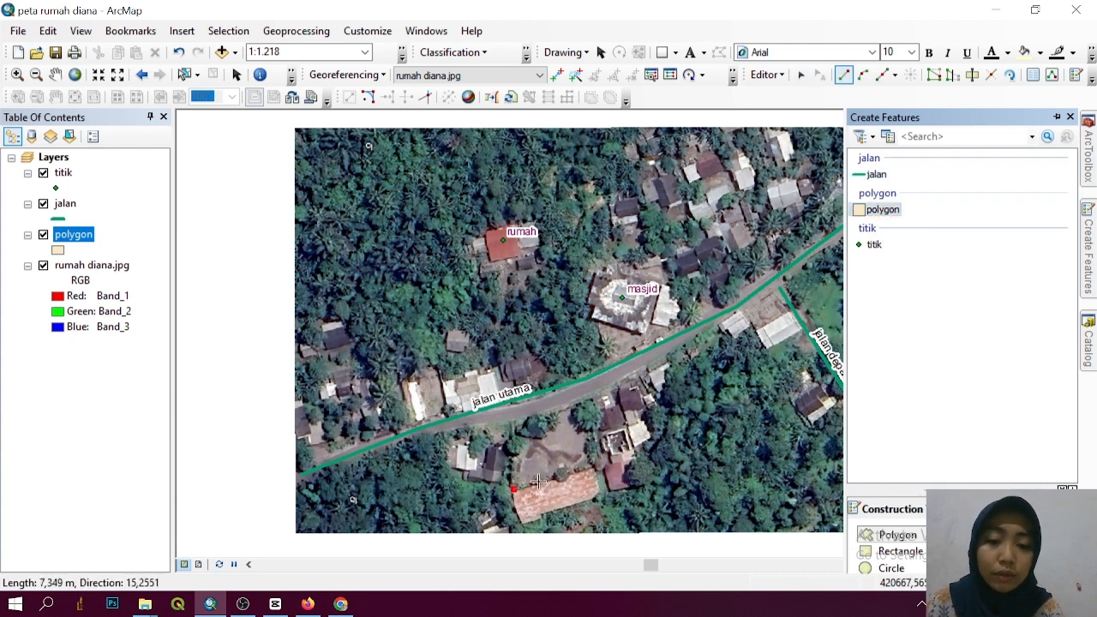
{"action": "left_click", "coordinate": [598, 468]}
{"action": "left_click", "coordinate": [602, 499]}
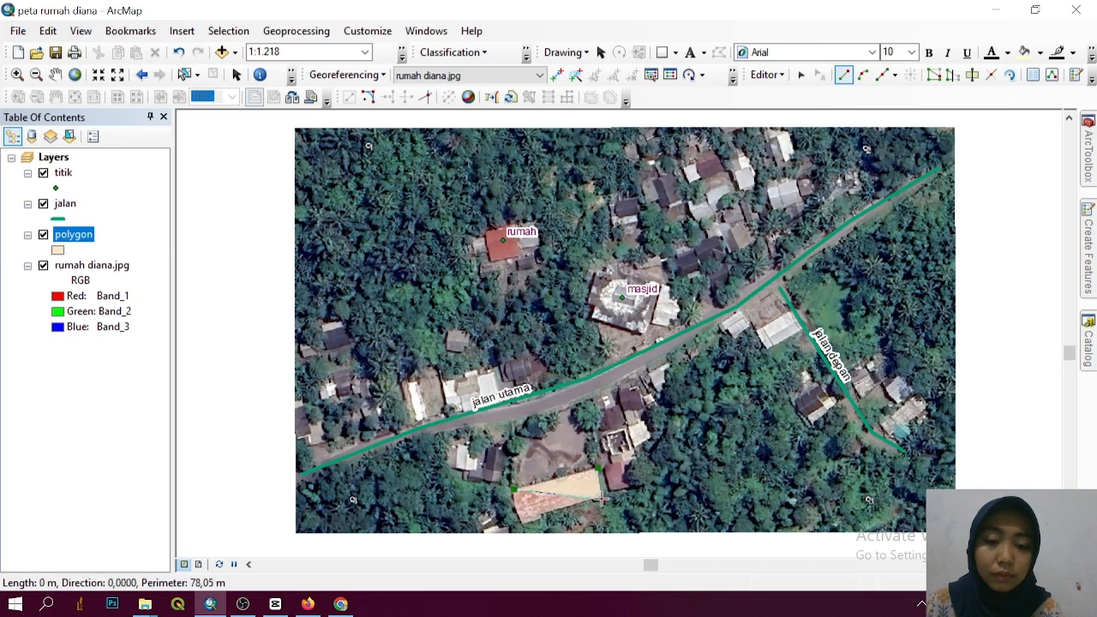
{"action": "double_click", "coordinate": [513, 525]}
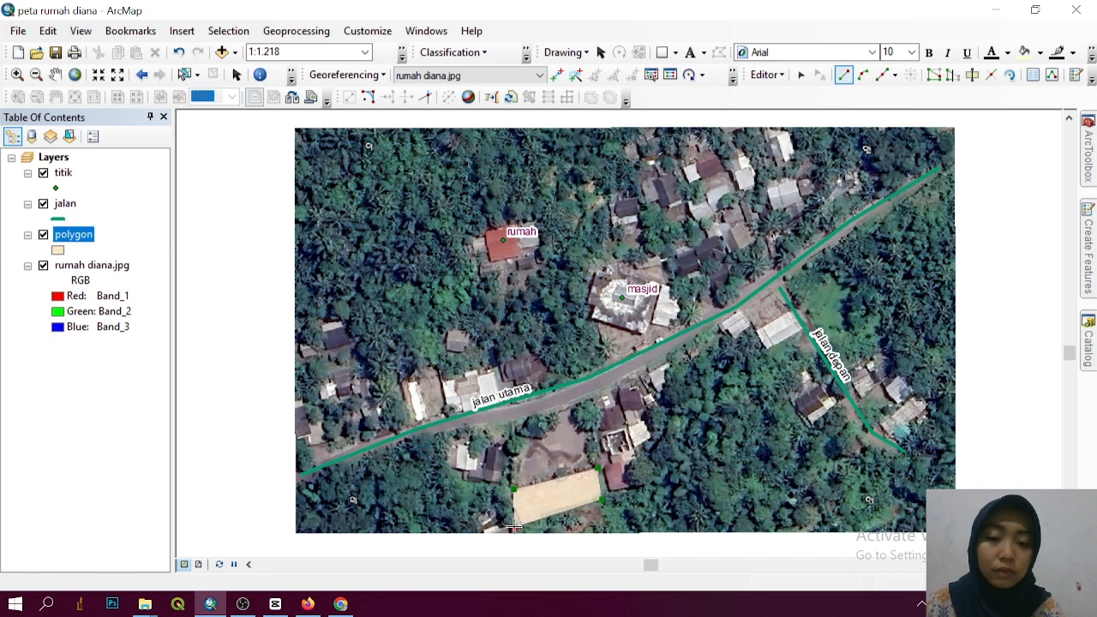
{"action": "right_click", "coordinate": [514, 527]}
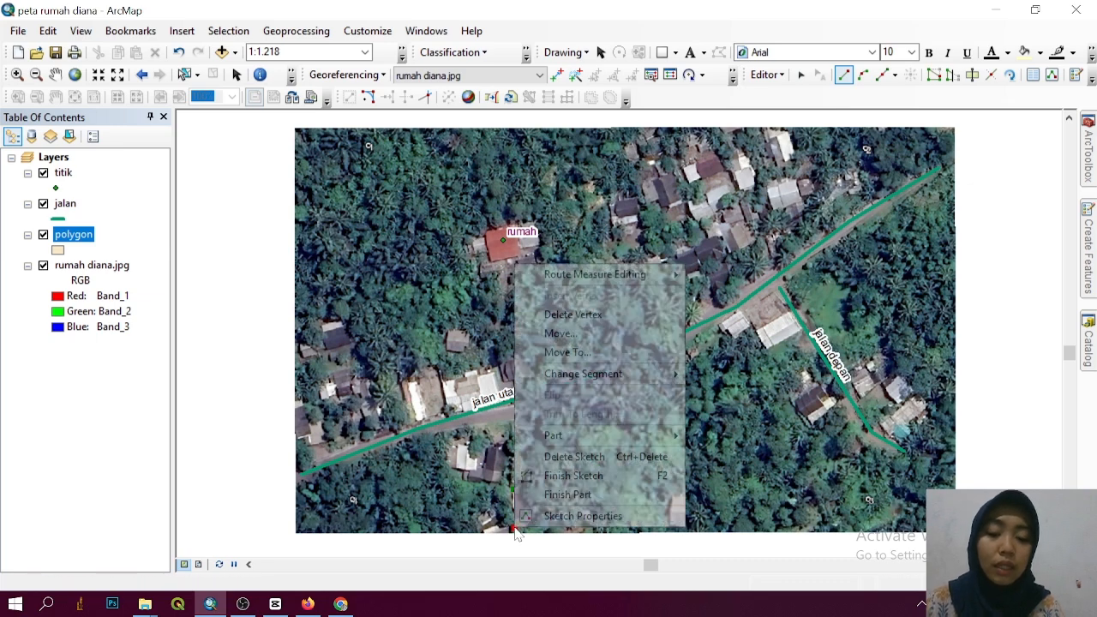
{"action": "left_click", "coordinate": [564, 477]}
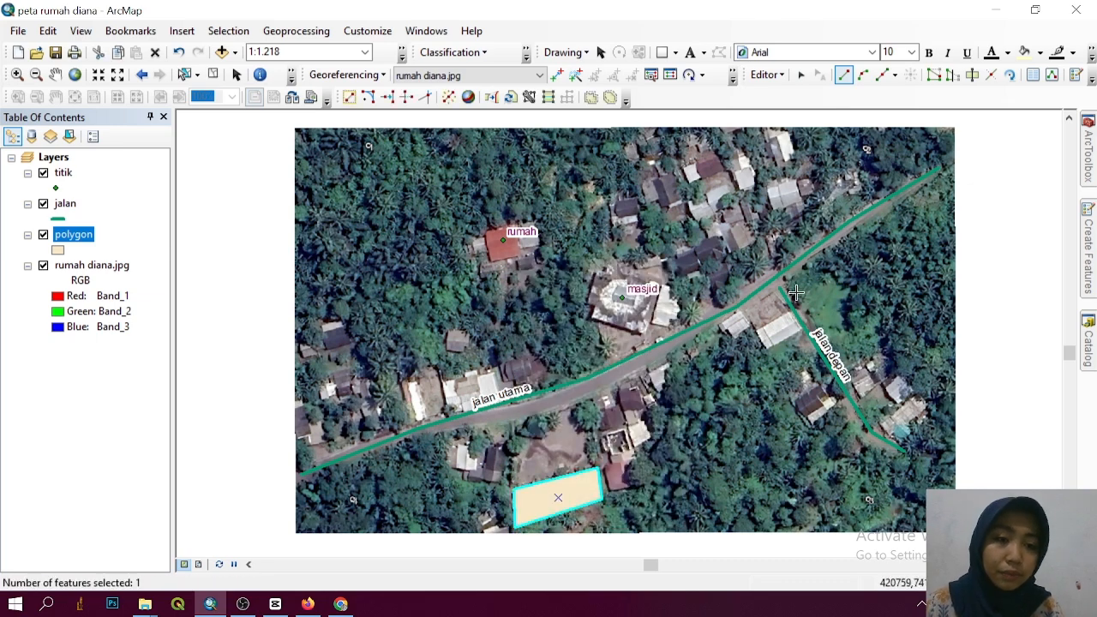
Step: Trace the white-roofed building north of the eastern part of jalan utama as a six-vertex polygon and finish the sketch
{"action": "left_click", "coordinate": [769, 187]}
{"action": "left_click", "coordinate": [802, 178]}
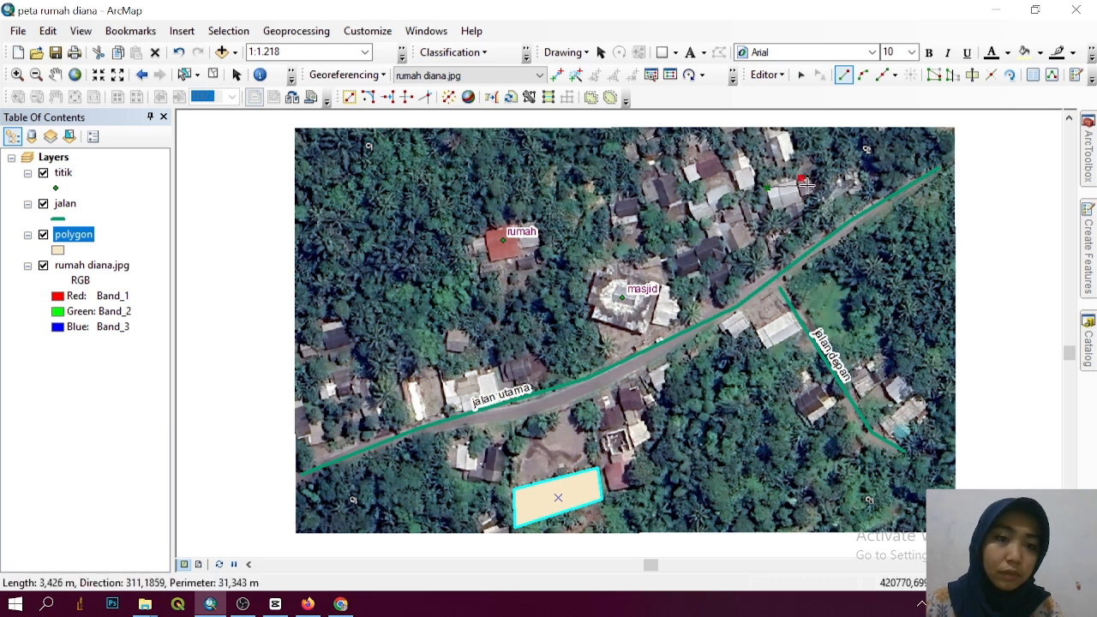
{"action": "left_click", "coordinate": [806, 210]}
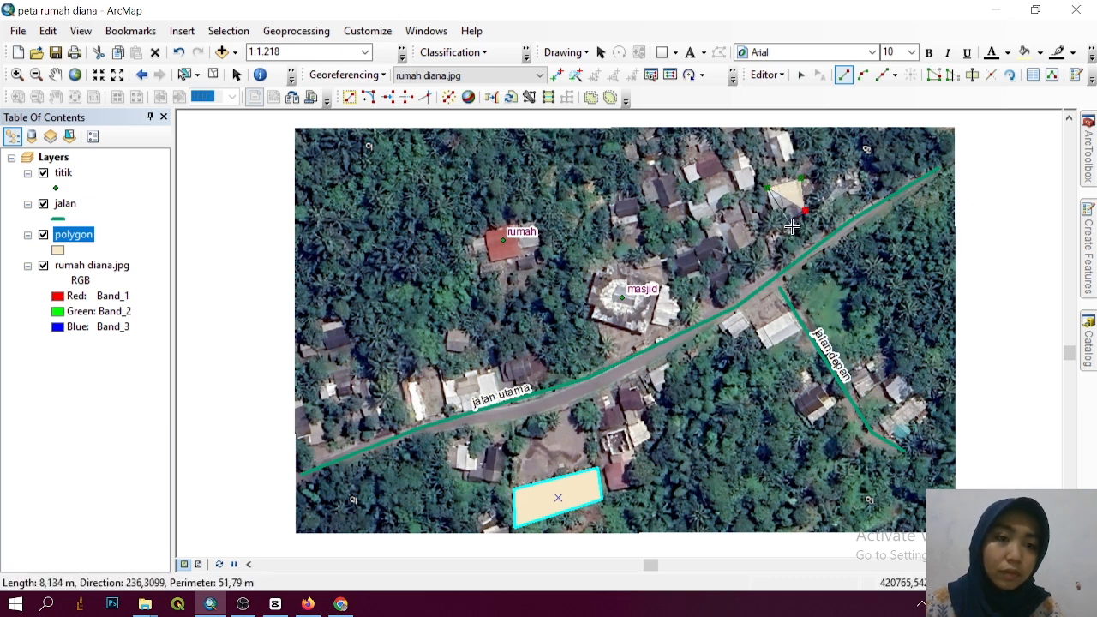
{"action": "left_click", "coordinate": [794, 219]}
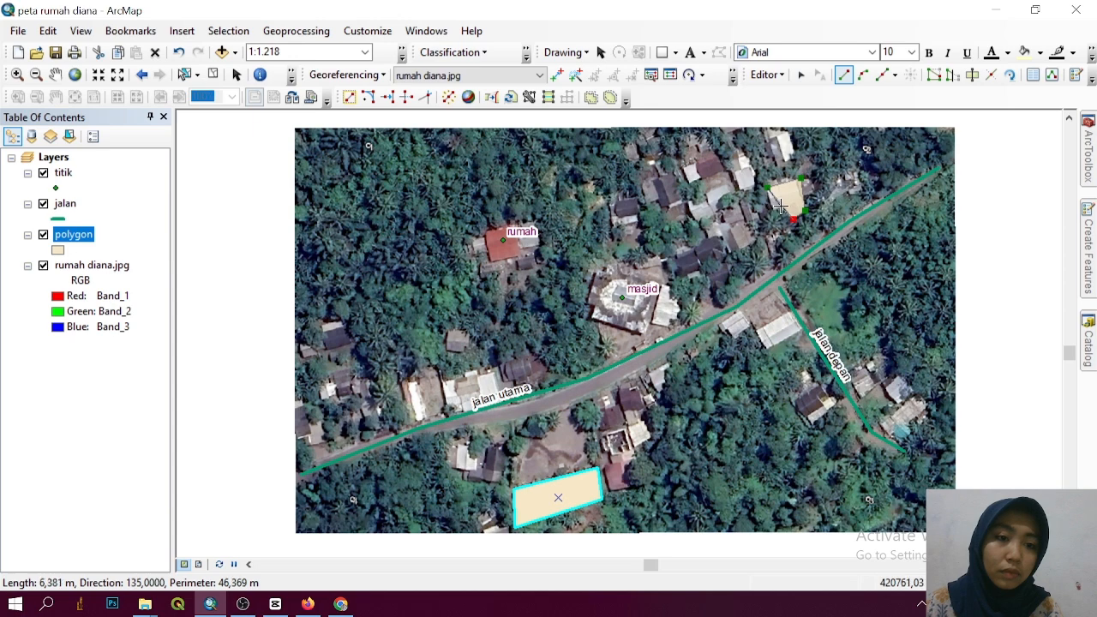
{"action": "left_click", "coordinate": [786, 207]}
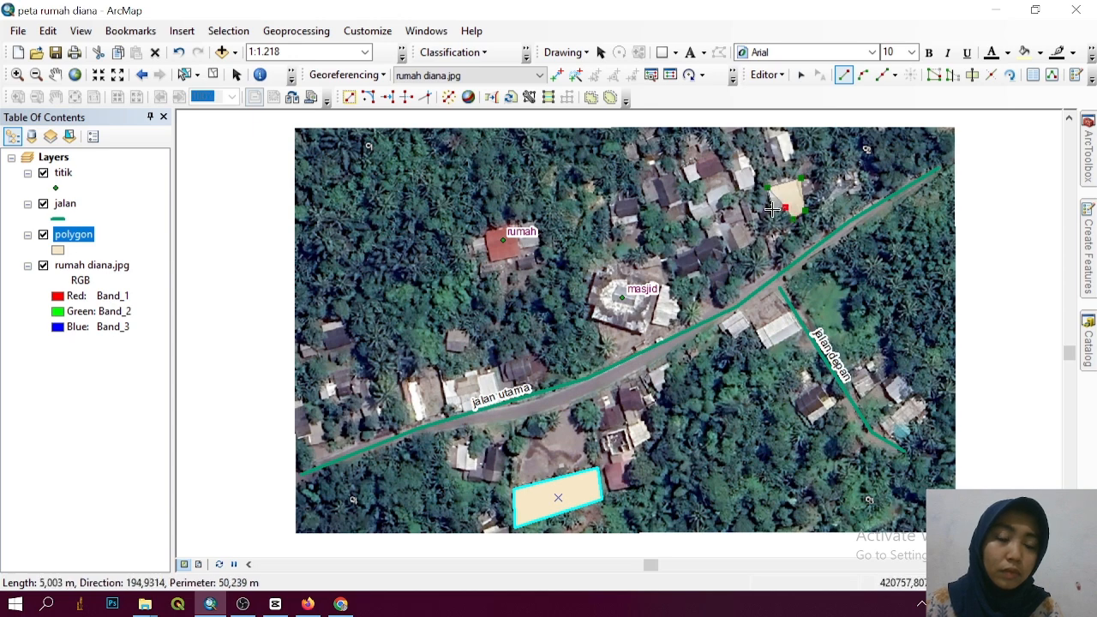
{"action": "left_click", "coordinate": [772, 209]}
{"action": "right_click", "coordinate": [772, 210]}
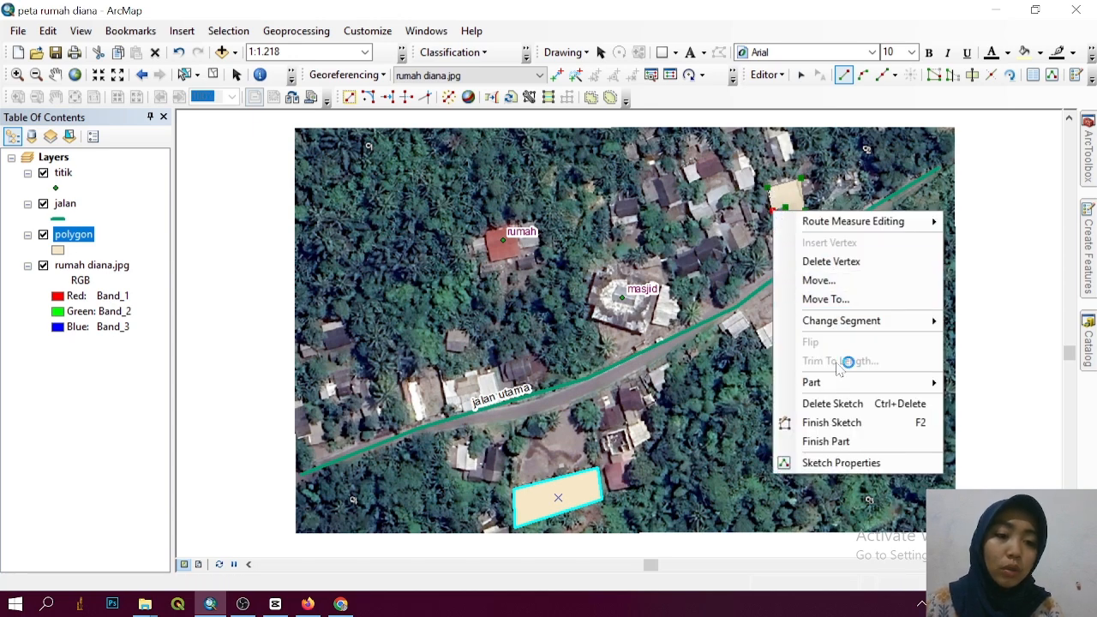
{"action": "left_click", "coordinate": [844, 423]}
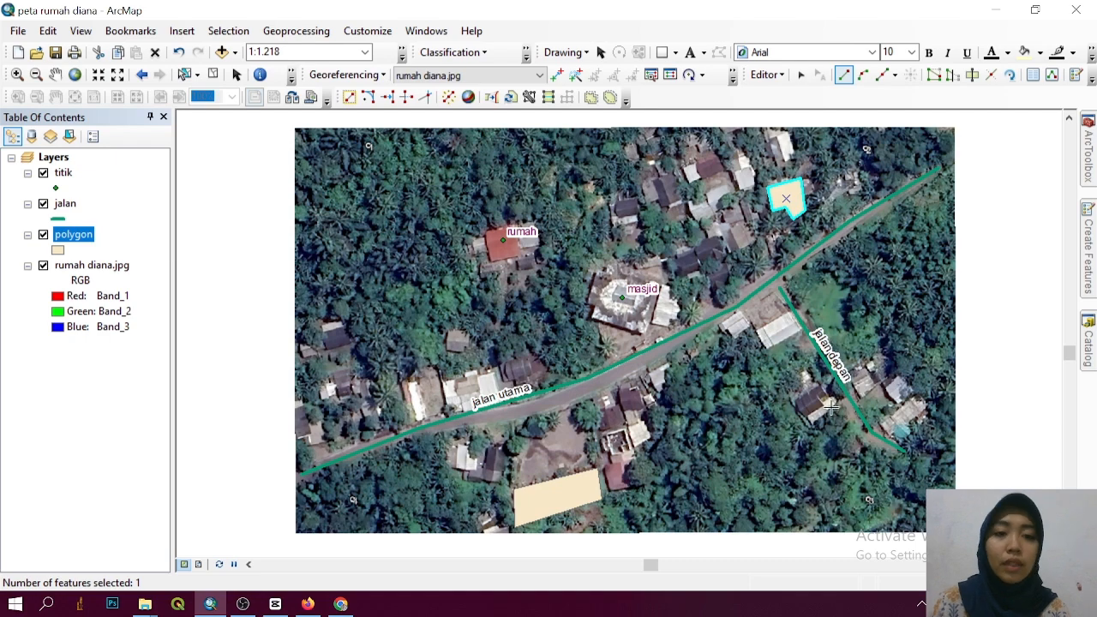
Step: Save the edits to the polygon layer and stop the editing session
{"action": "left_click", "coordinate": [767, 75]}
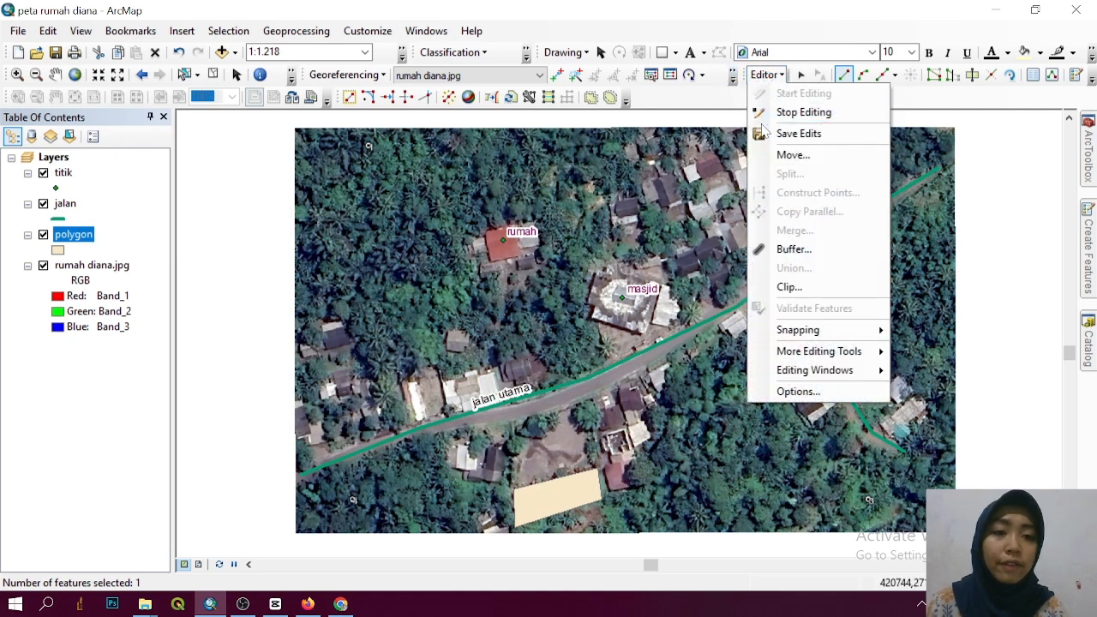
{"action": "left_click", "coordinate": [776, 133]}
{"action": "left_click", "coordinate": [766, 75]}
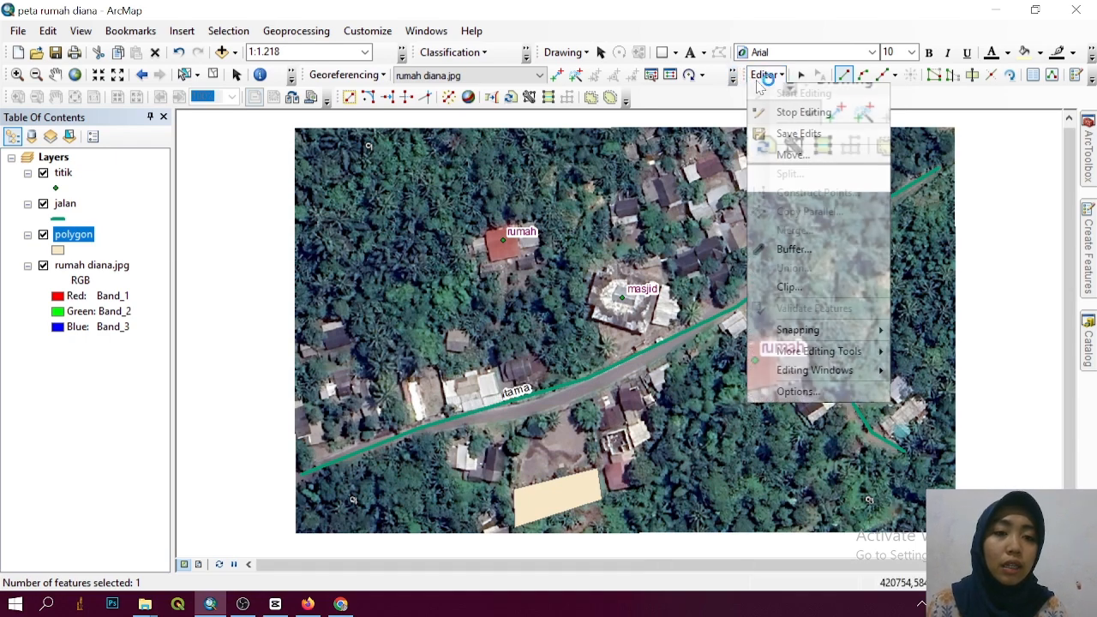
{"action": "left_click", "coordinate": [787, 113]}
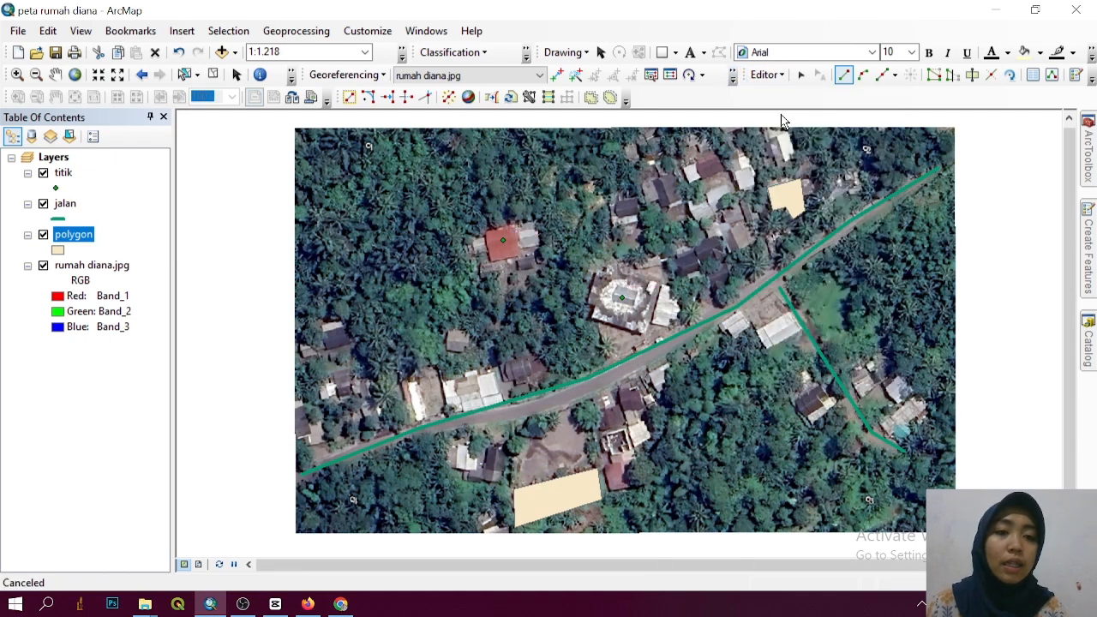
Step: Add a Text field named nama with length 50 to the polygon layer's attribute table
{"action": "right_click", "coordinate": [91, 234]}
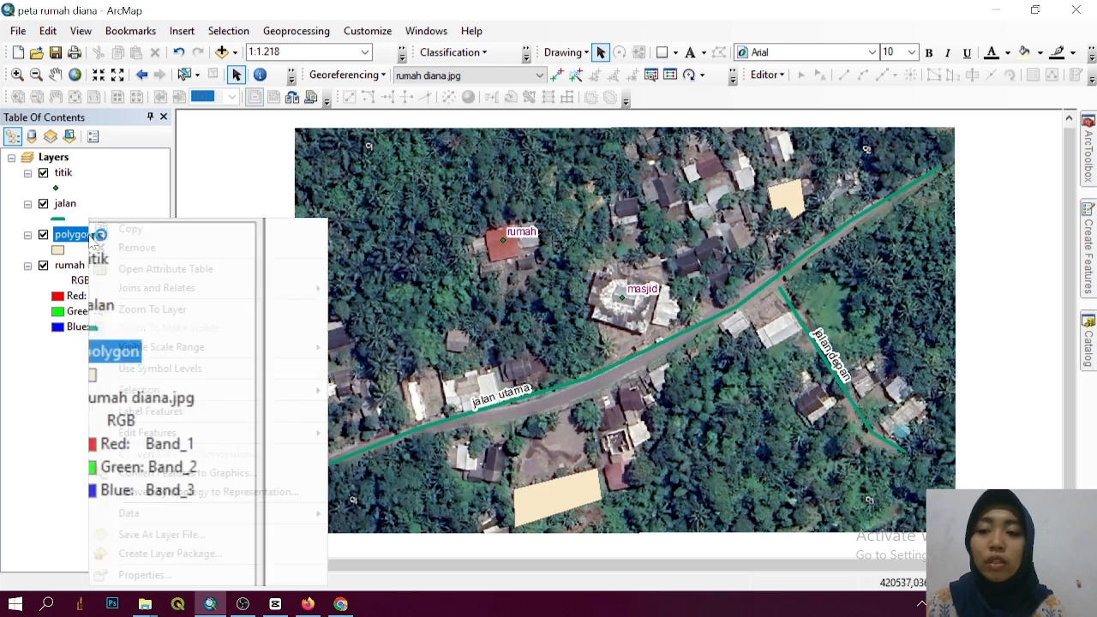
{"action": "left_click", "coordinate": [132, 271]}
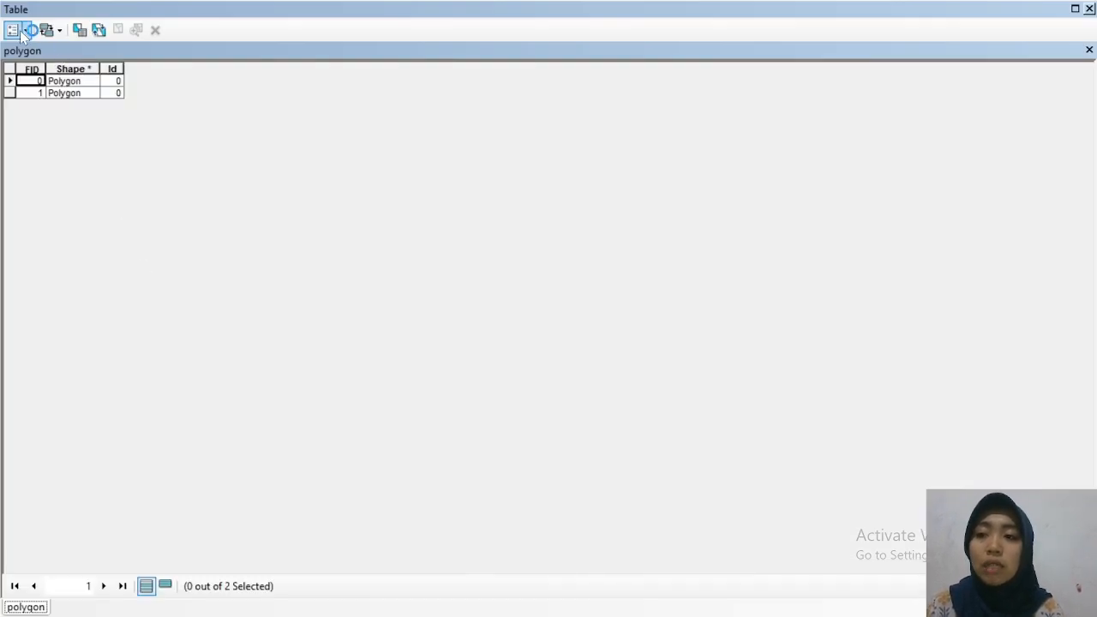
{"action": "left_click", "coordinate": [20, 29]}
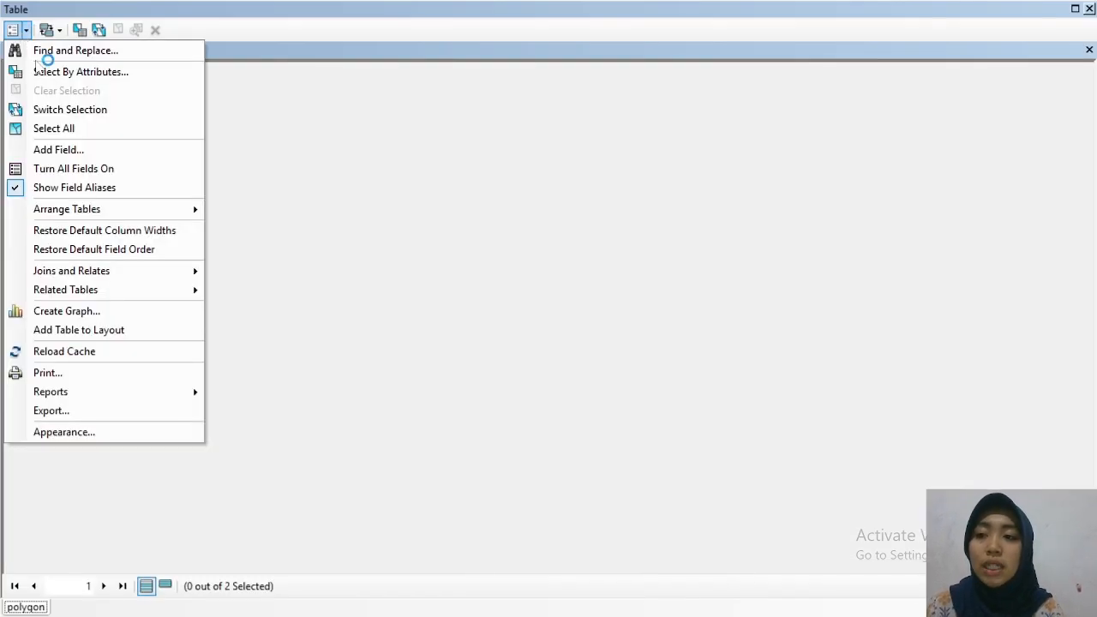
{"action": "left_click", "coordinate": [57, 151]}
{"action": "type", "text": "nama"}
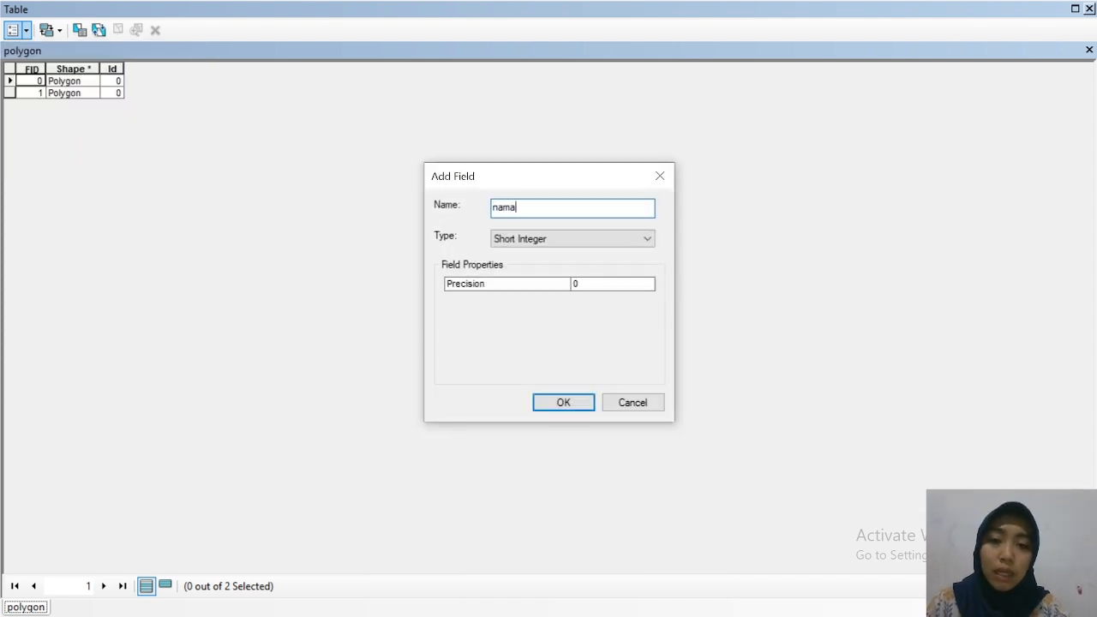
{"action": "left_click", "coordinate": [530, 240]}
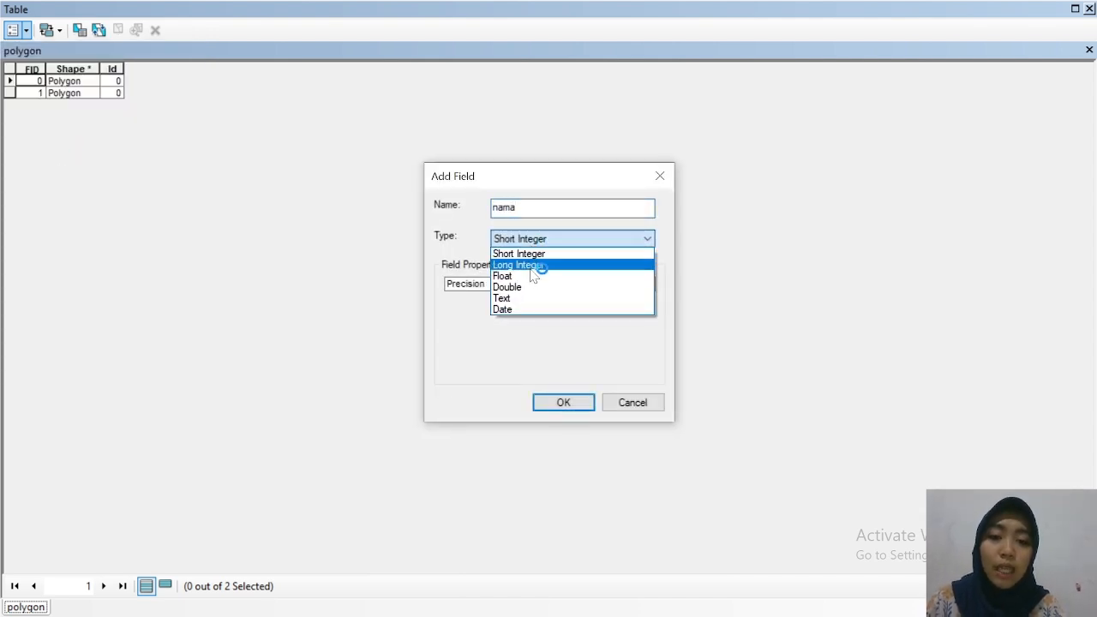
{"action": "left_click", "coordinate": [515, 298]}
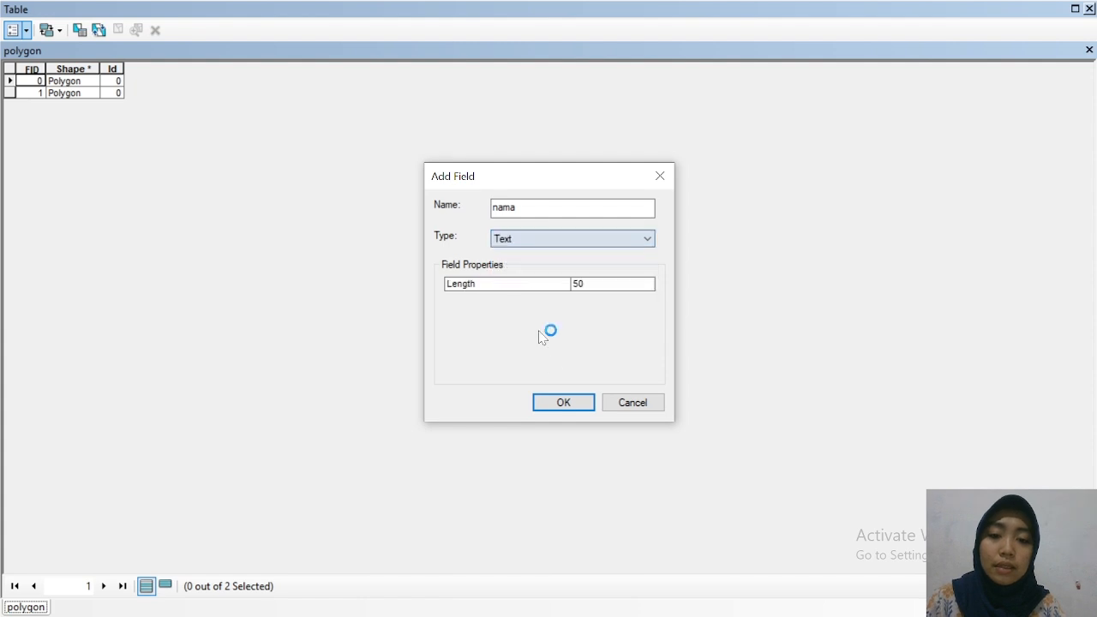
{"action": "left_click", "coordinate": [565, 411]}
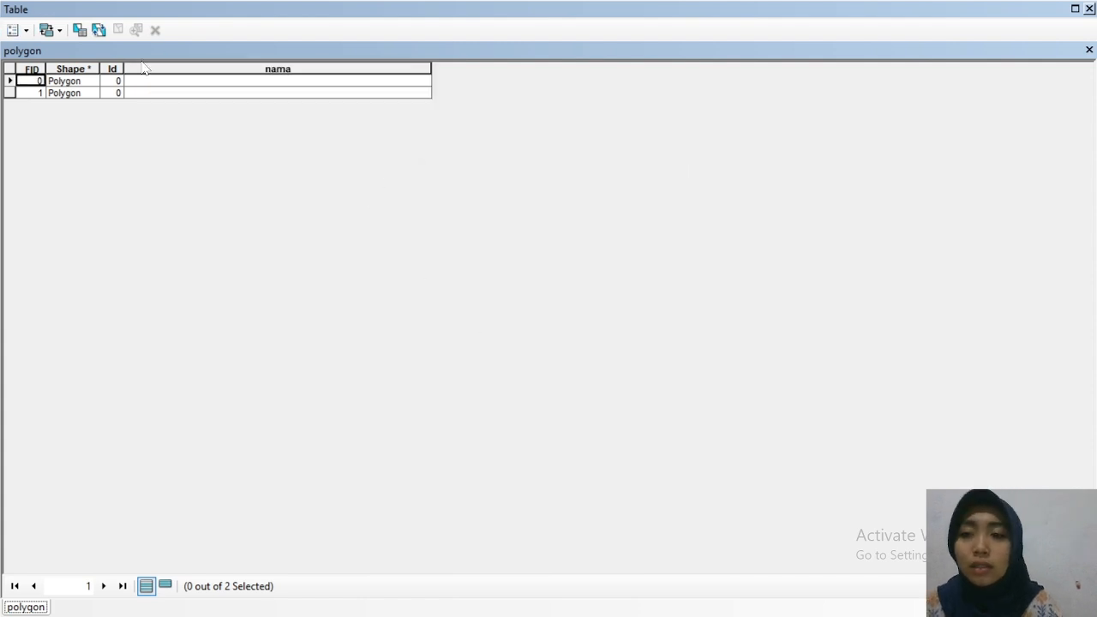
Step: Add a Double field named luasan to the polygon layer's attribute table and close the table
{"action": "left_click", "coordinate": [24, 32]}
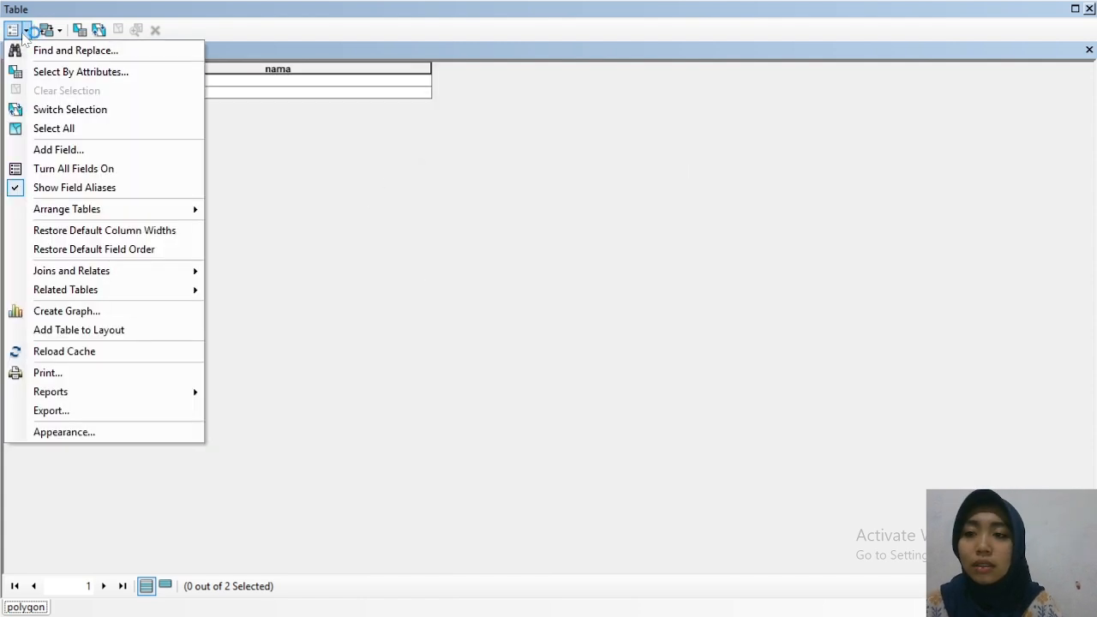
{"action": "left_click", "coordinate": [54, 147]}
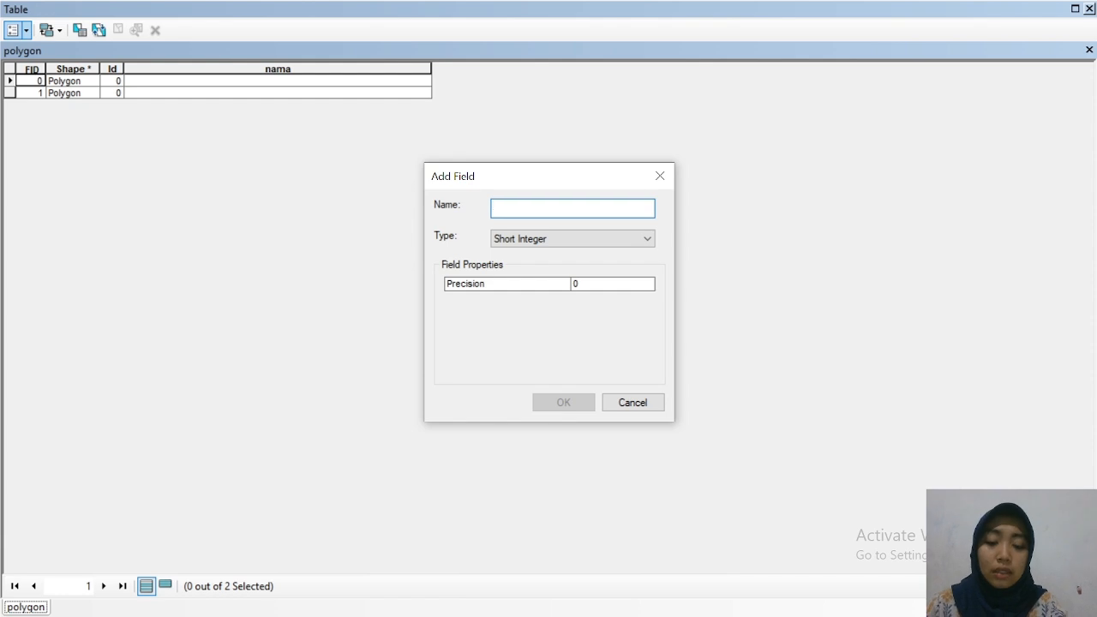
{"action": "type", "text": "luasan"}
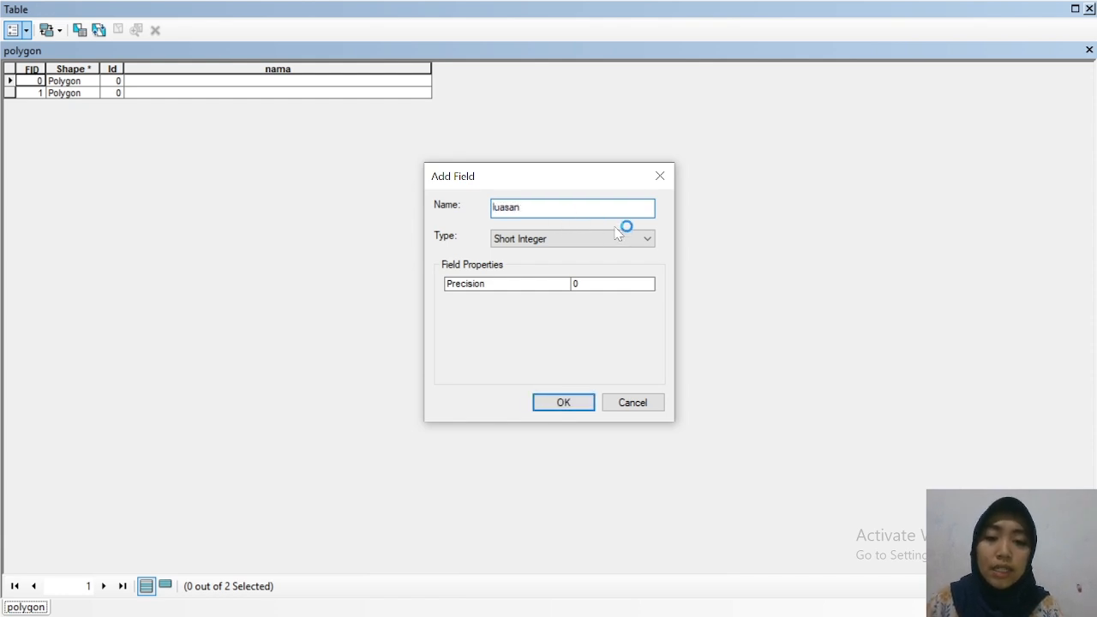
{"action": "left_click", "coordinate": [618, 236]}
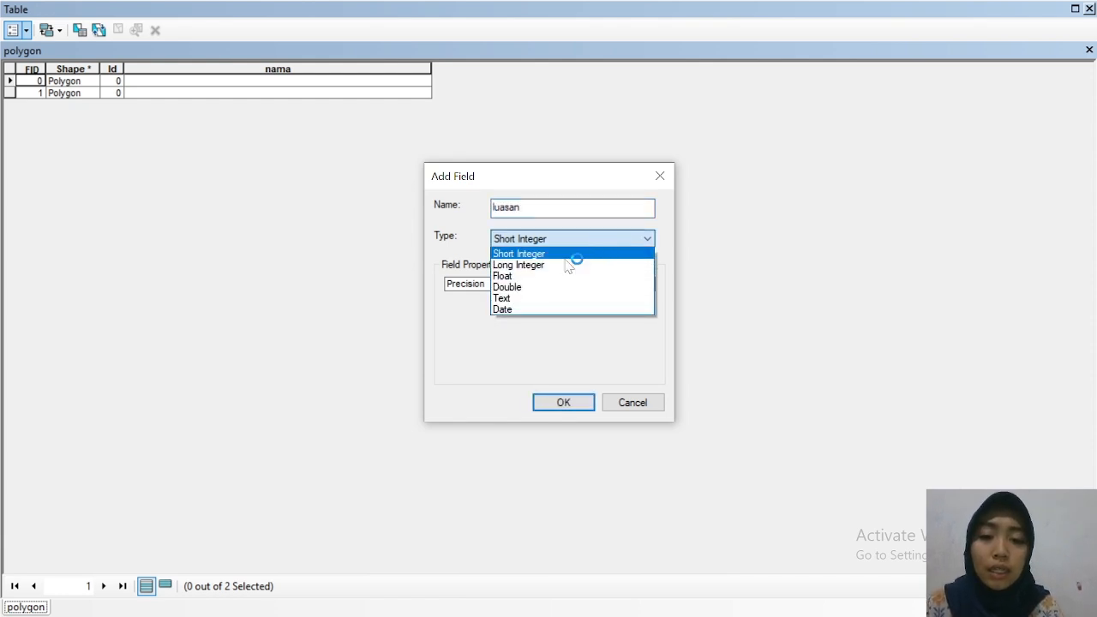
{"action": "left_click", "coordinate": [521, 293]}
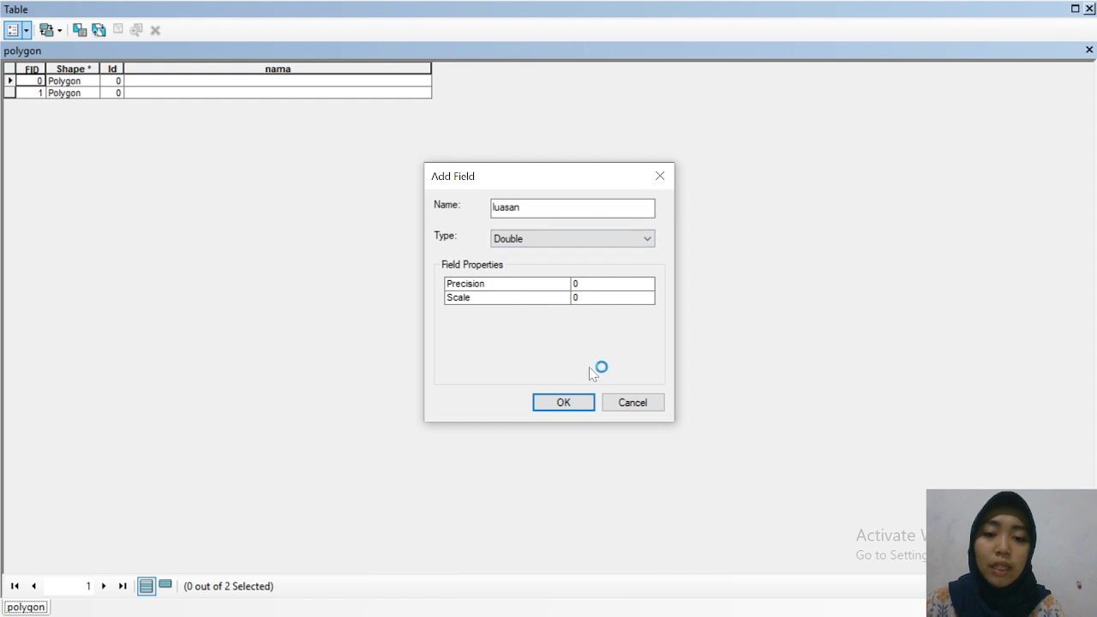
{"action": "left_click", "coordinate": [564, 403]}
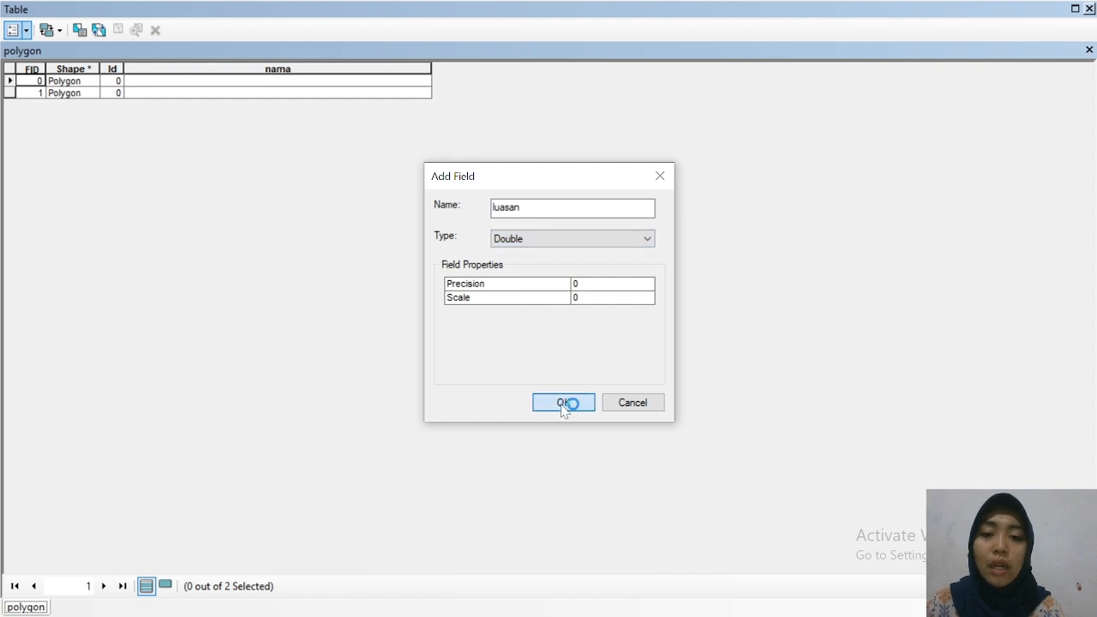
{"action": "left_click", "coordinate": [1090, 8]}
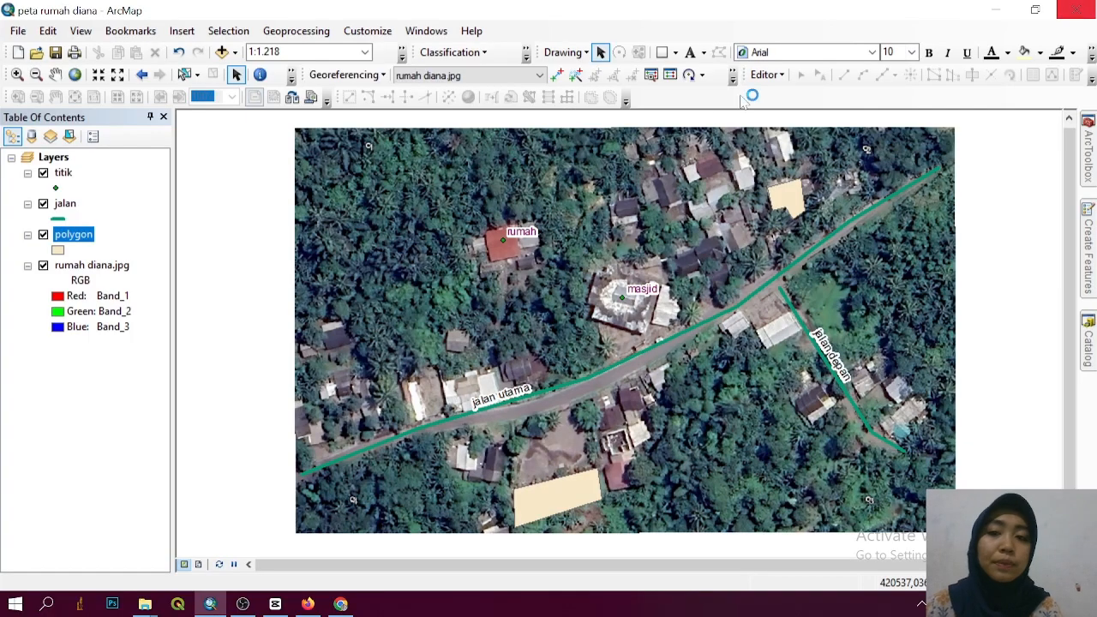
Step: Start an editing session on the polygon layer and open its attribute table
{"action": "right_click", "coordinate": [73, 237]}
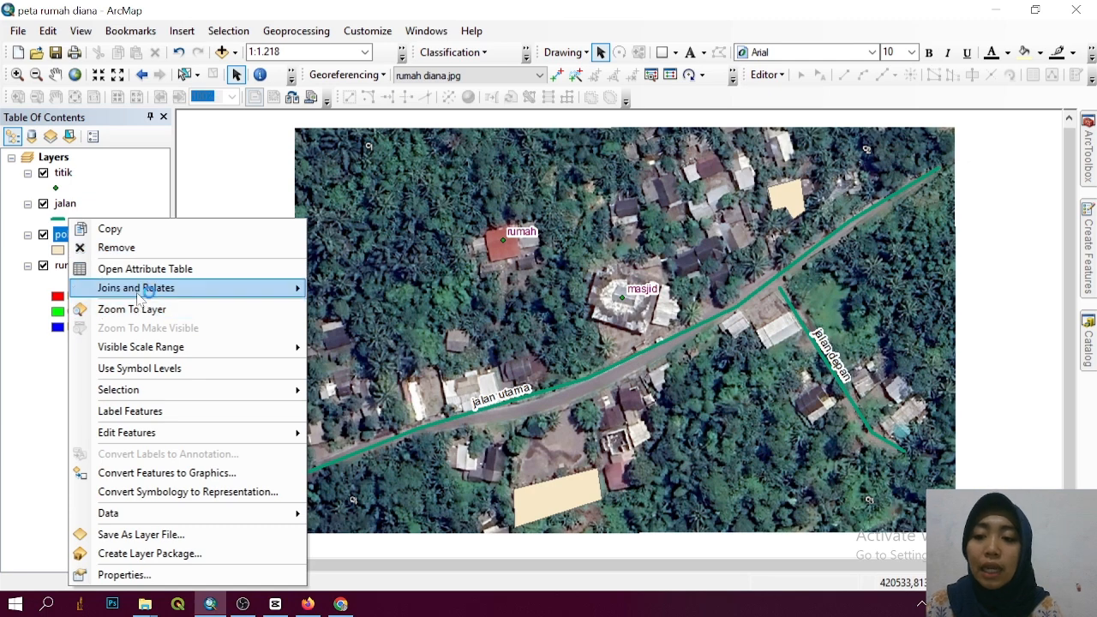
{"action": "mouse_move", "coordinate": [164, 433]}
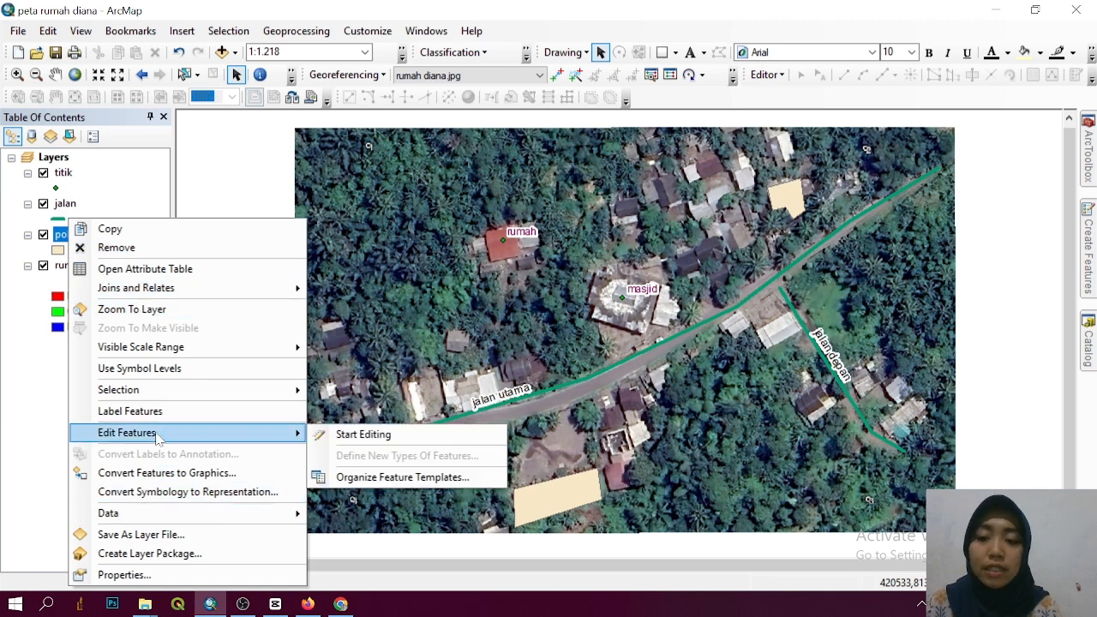
{"action": "left_click", "coordinate": [348, 436]}
{"action": "right_click", "coordinate": [75, 245]}
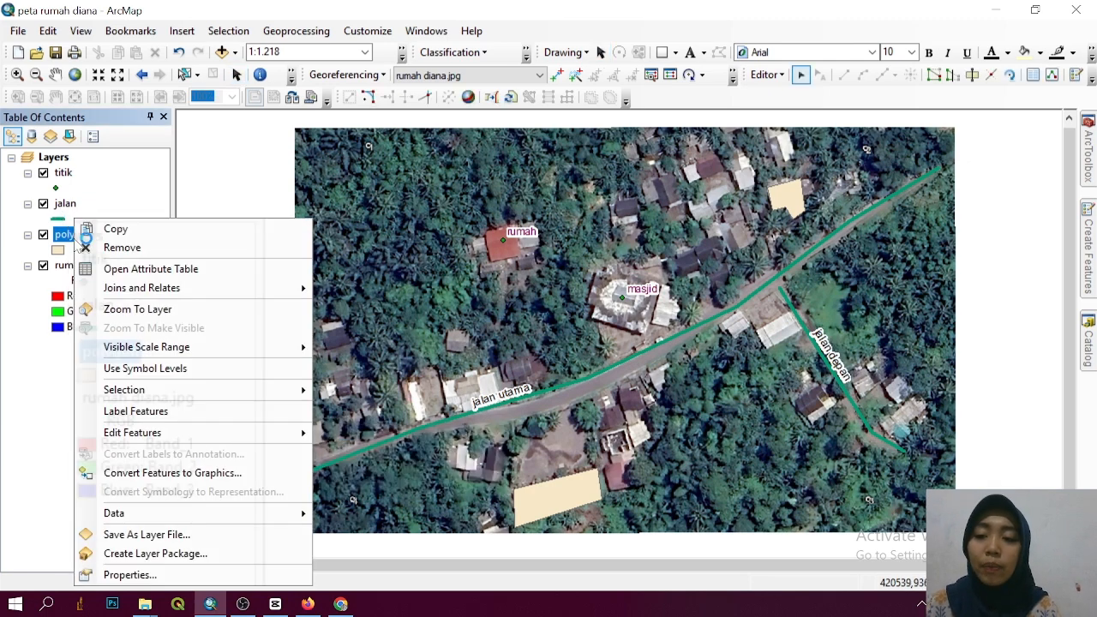
{"action": "left_click", "coordinate": [139, 271]}
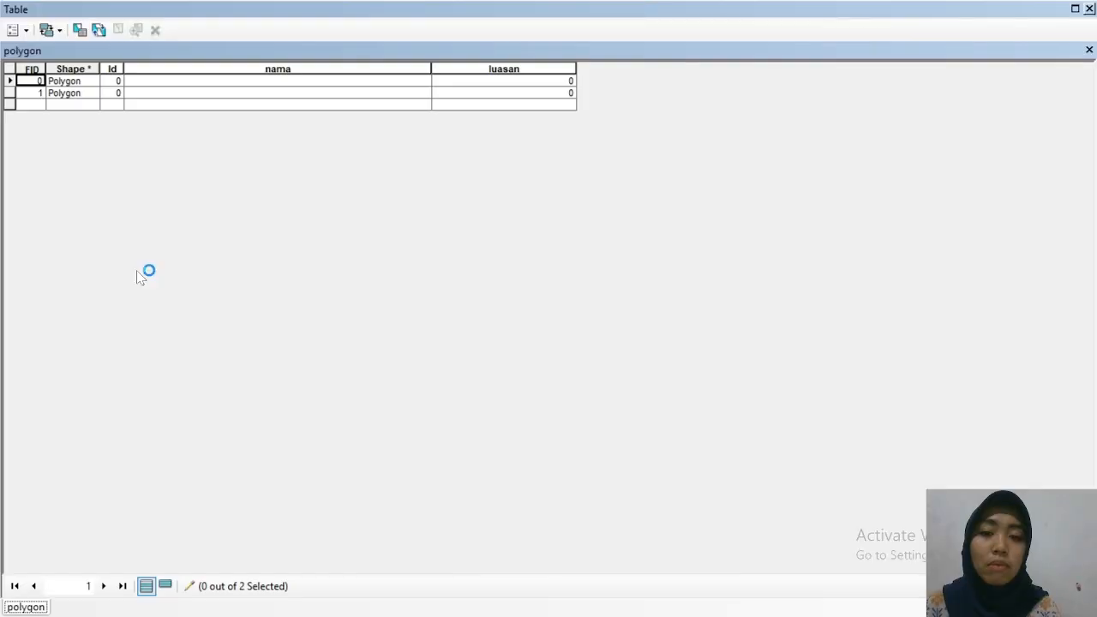
Step: Enter sekolah as the nama of the first polygon record and rumah as the nama of the second
{"action": "left_click", "coordinate": [9, 86]}
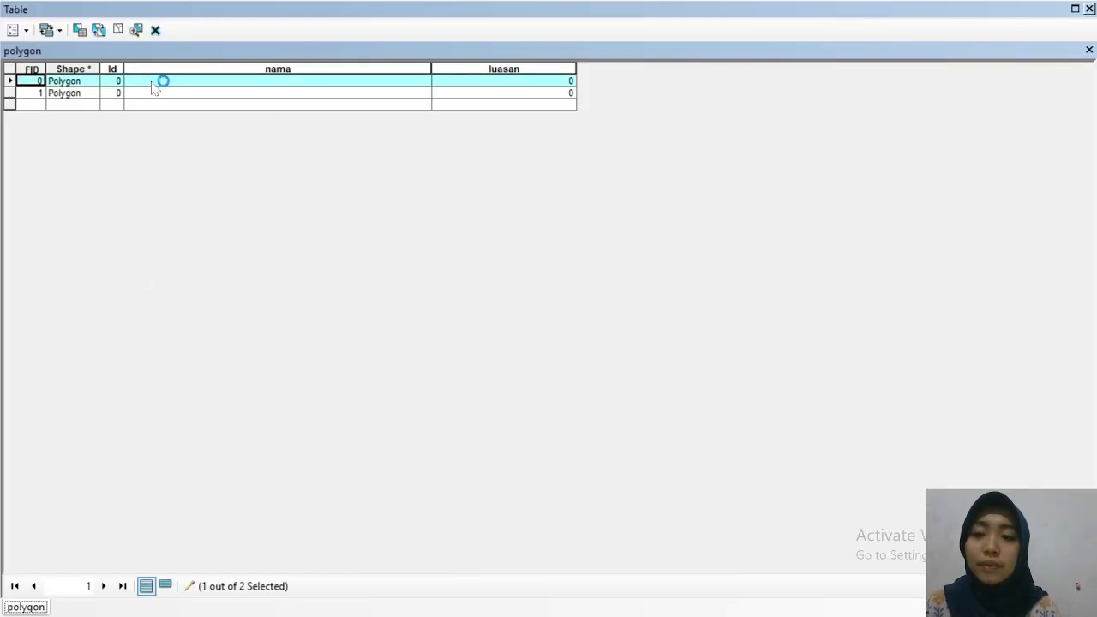
{"action": "left_click", "coordinate": [153, 83]}
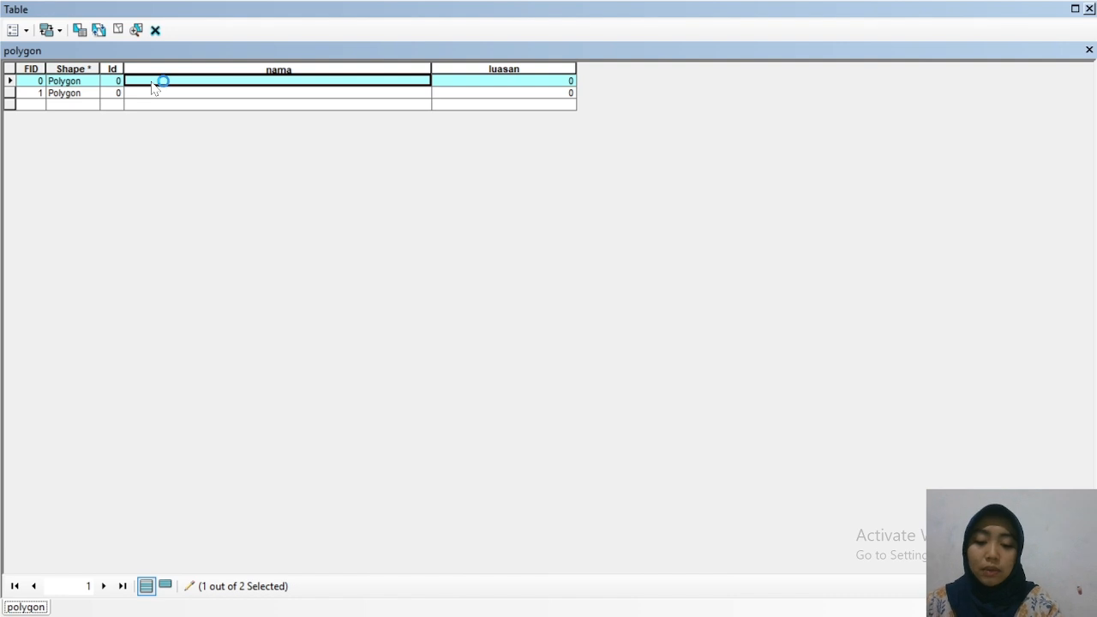
{"action": "type", "text": "sekolah"}
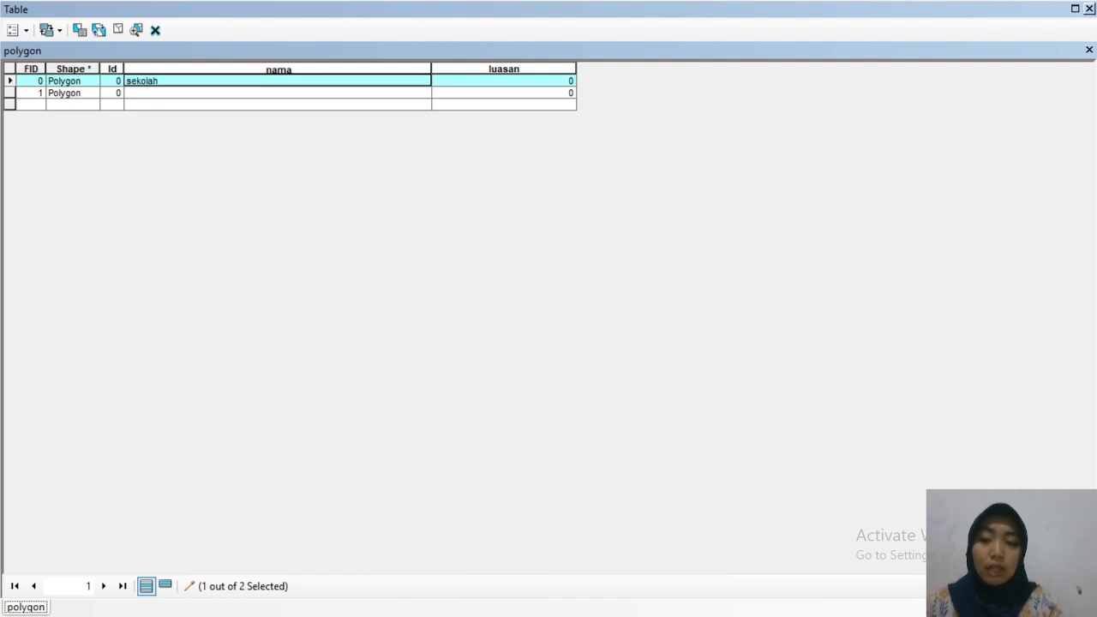
{"action": "key", "text": "Return"}
{"action": "type", "text": "rumah"}
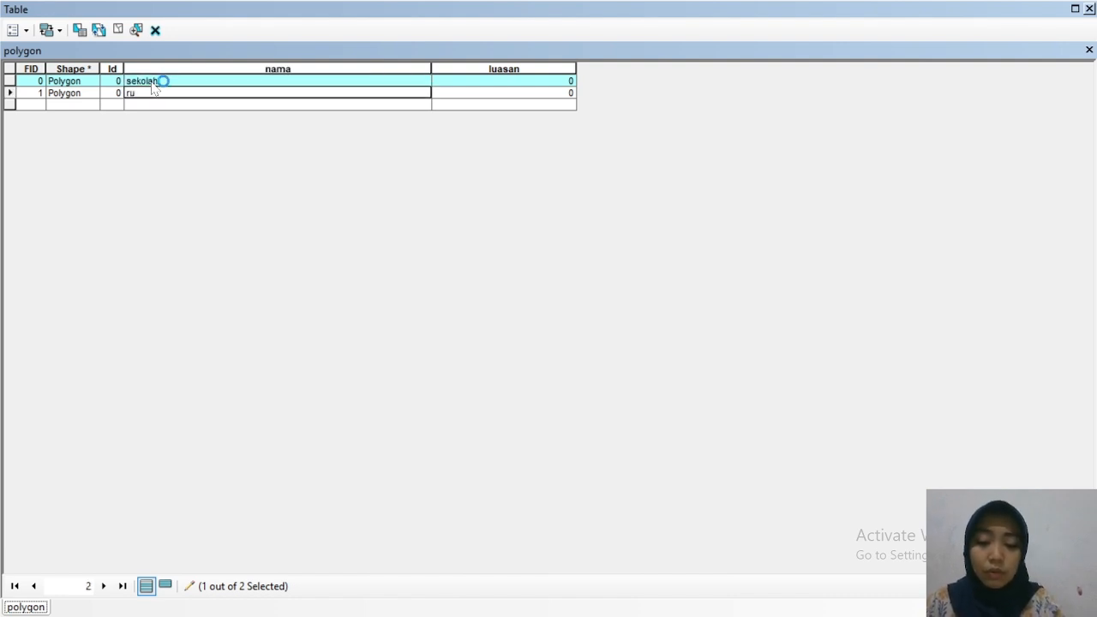
Step: Calculate the area of all polygon records in hectares into the luasan field, using the data source's coordinate system
{"action": "left_click", "coordinate": [487, 79]}
{"action": "left_click", "coordinate": [493, 71]}
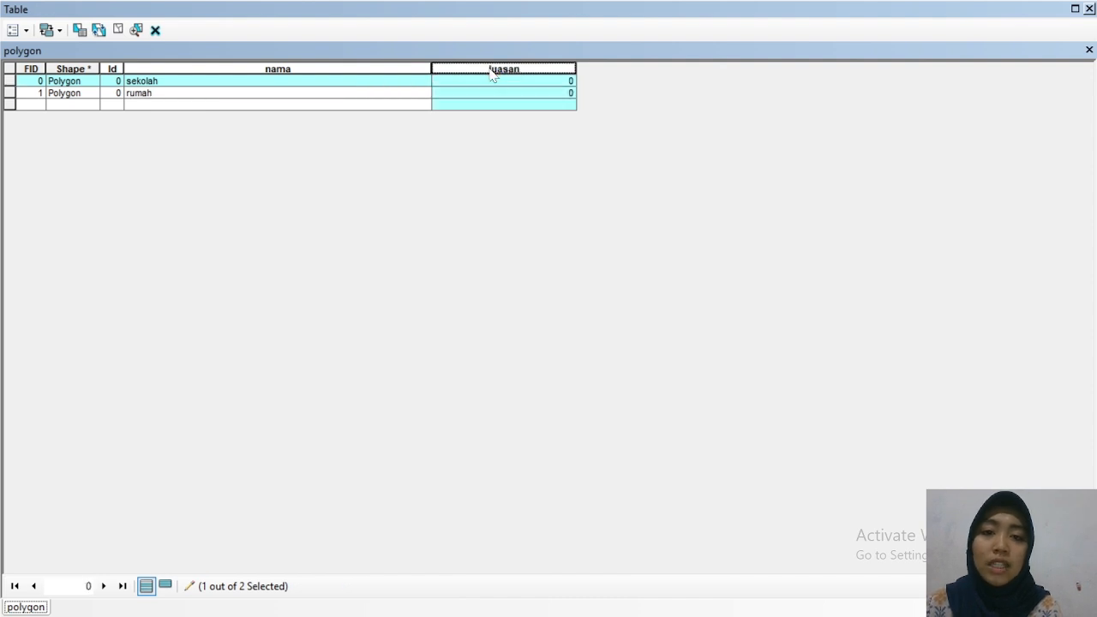
{"action": "right_click", "coordinate": [493, 70]}
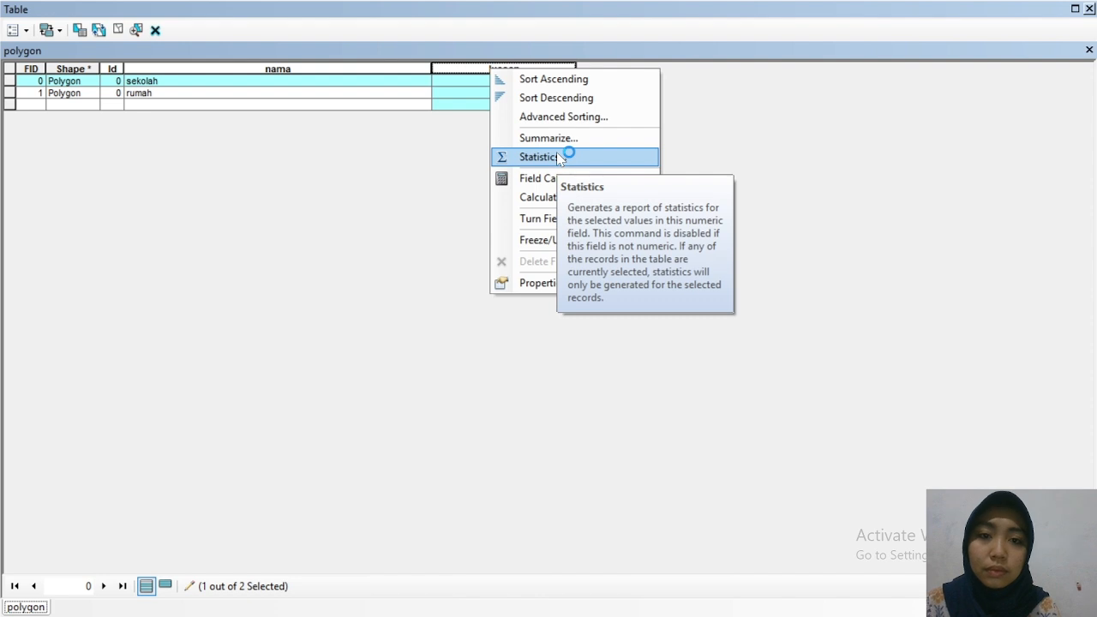
{"action": "left_click", "coordinate": [541, 196]}
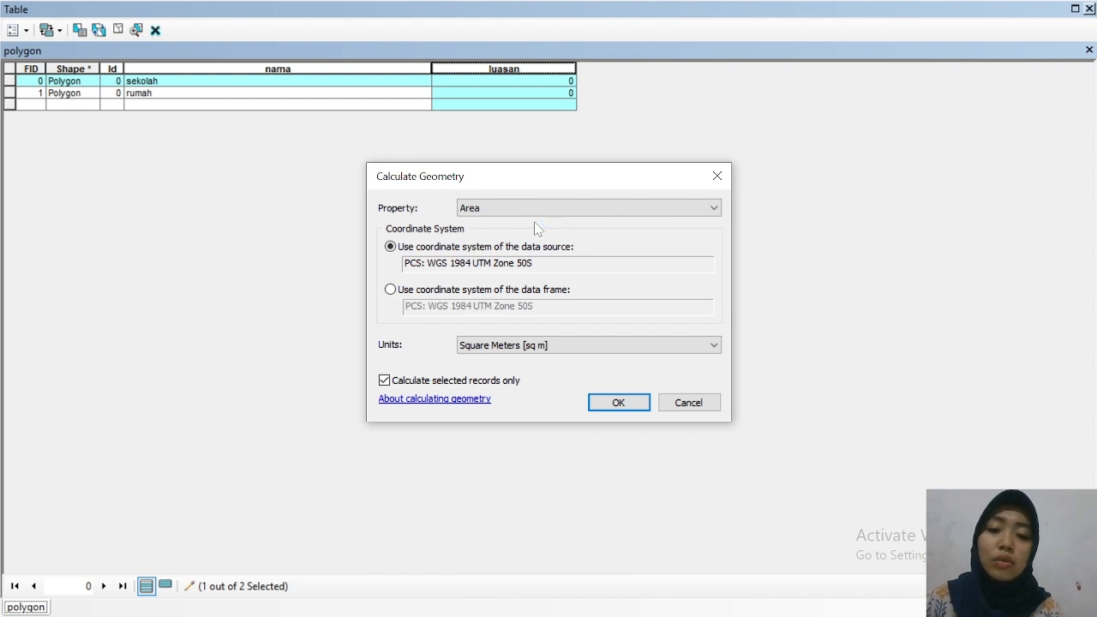
{"action": "left_click", "coordinate": [536, 345]}
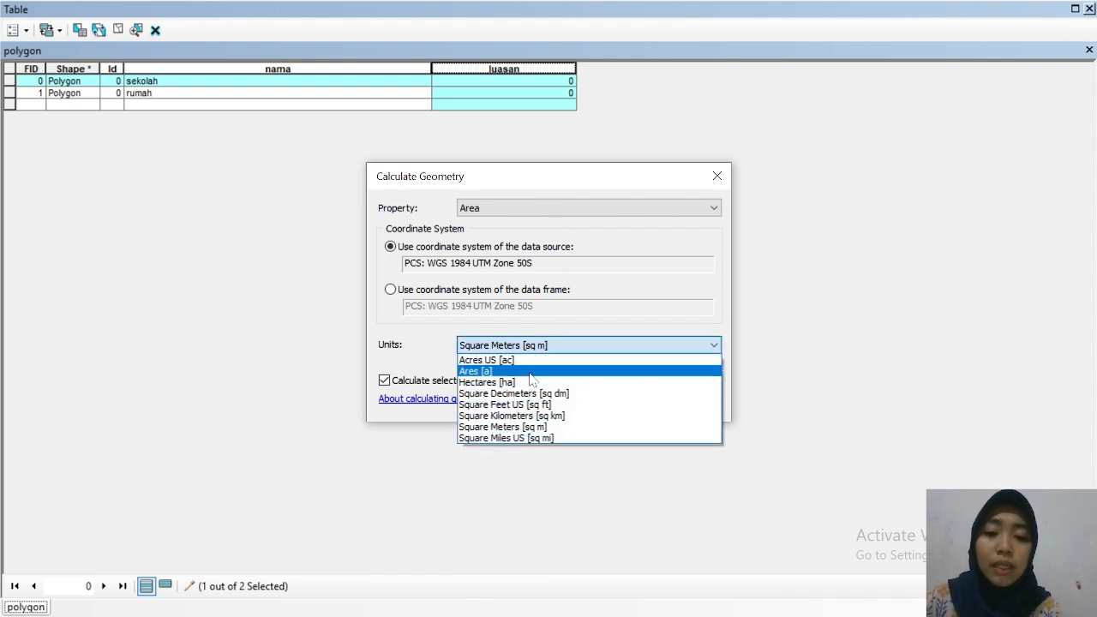
{"action": "left_click", "coordinate": [532, 382]}
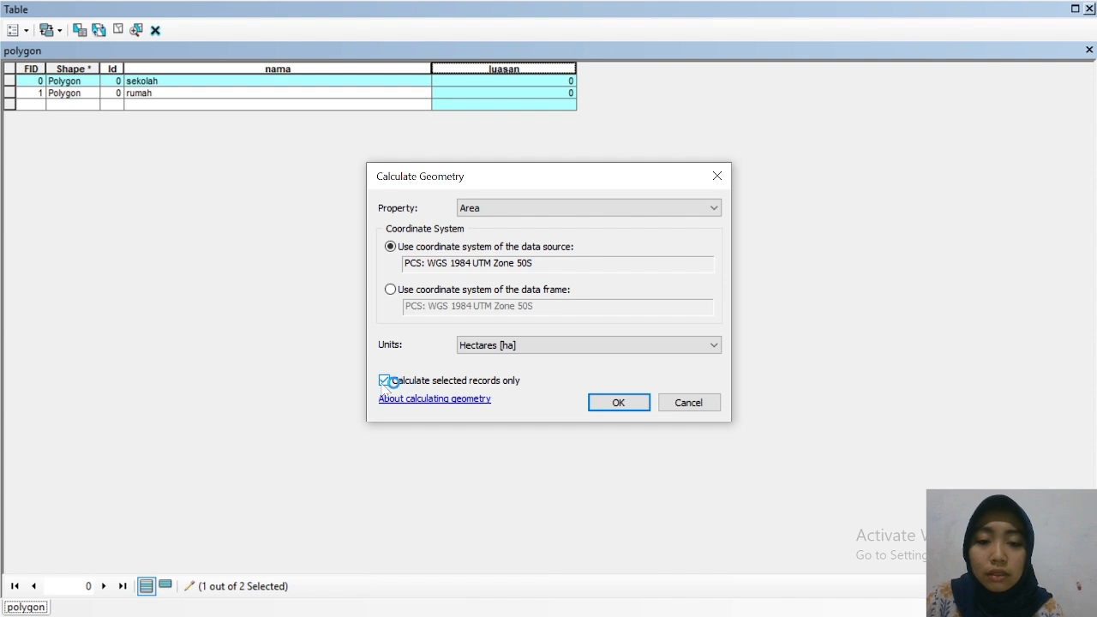
{"action": "left_click", "coordinate": [641, 408]}
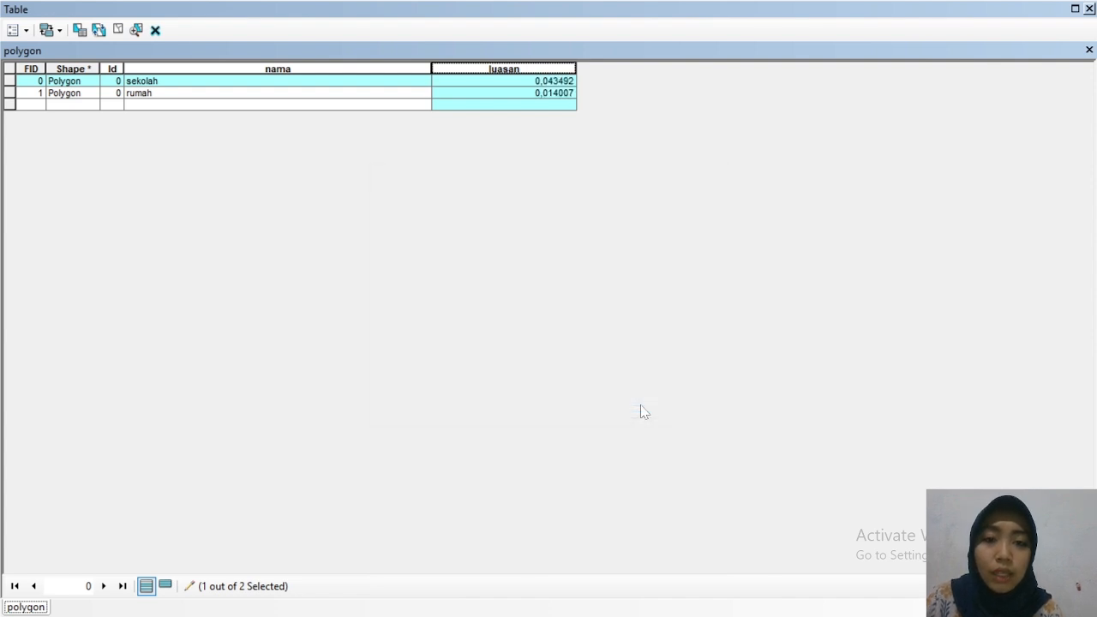
Step: Close the attribute table, save the polygon layer's edits and stop the editing session
{"action": "left_click", "coordinate": [1089, 8]}
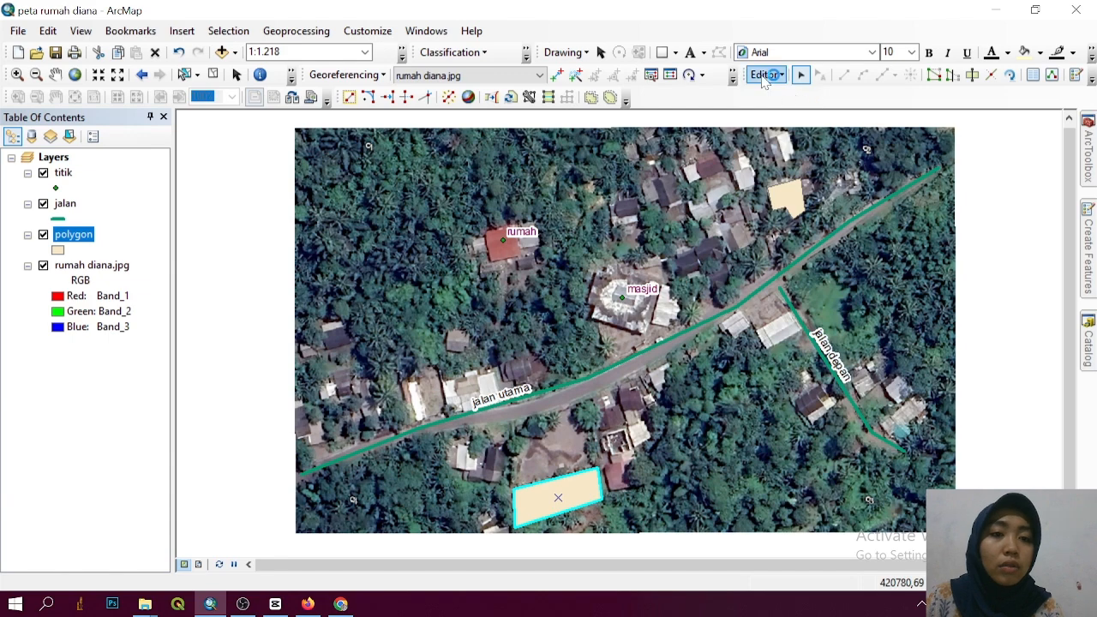
{"action": "left_click", "coordinate": [766, 76]}
{"action": "left_click", "coordinate": [799, 133]}
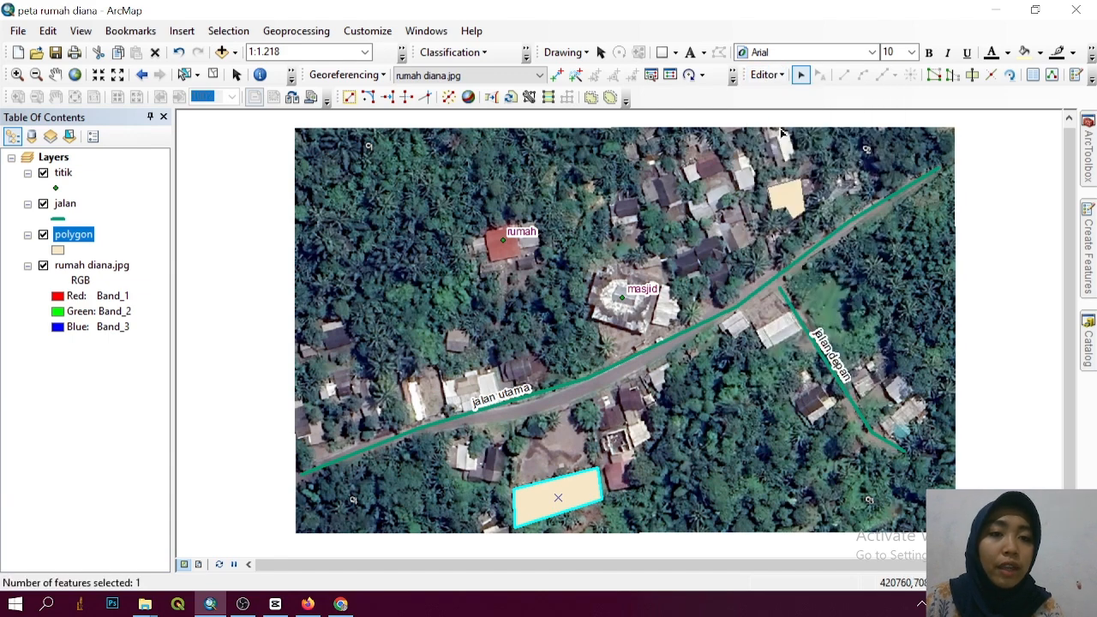
{"action": "left_click", "coordinate": [766, 76]}
{"action": "left_click", "coordinate": [784, 110]}
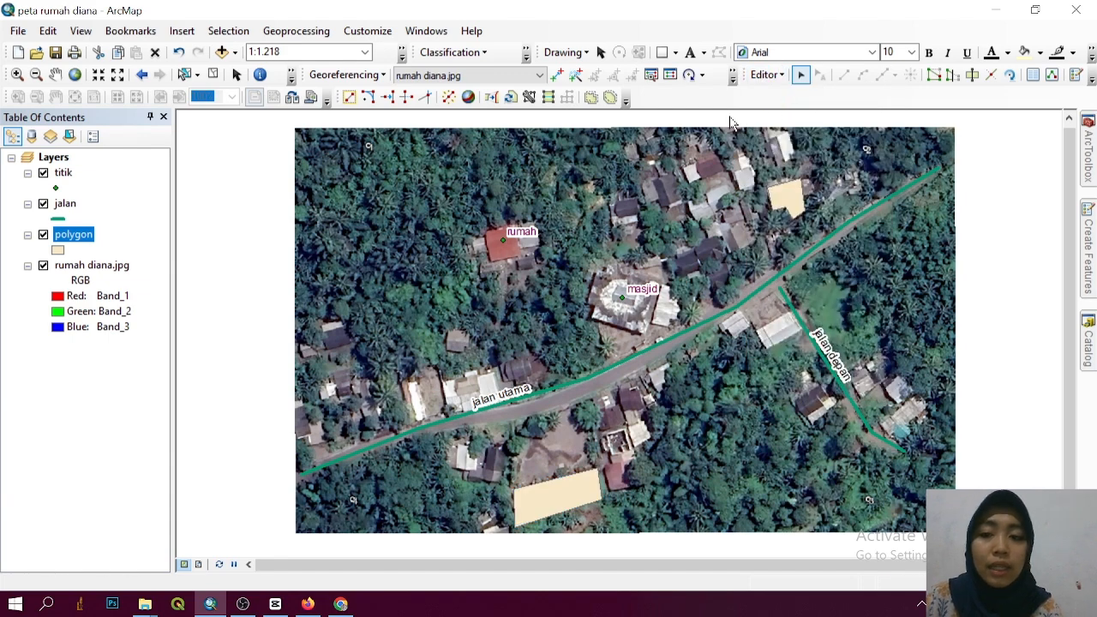
Step: Turn on labels for the polygon layer using the nama field at text size 10
{"action": "right_click", "coordinate": [77, 243]}
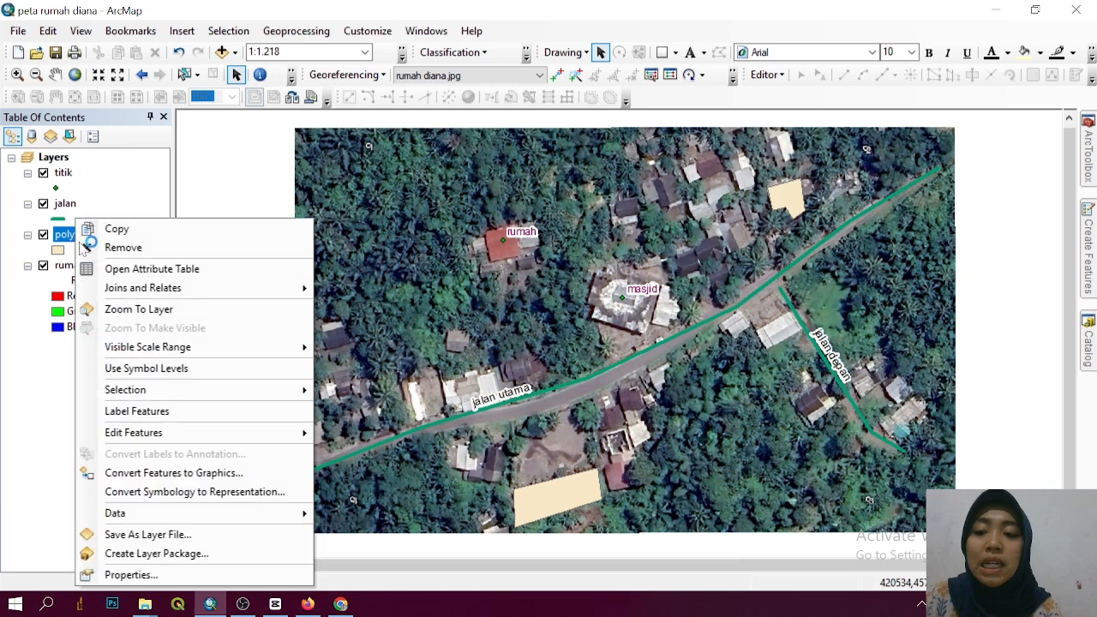
{"action": "left_click", "coordinate": [130, 574]}
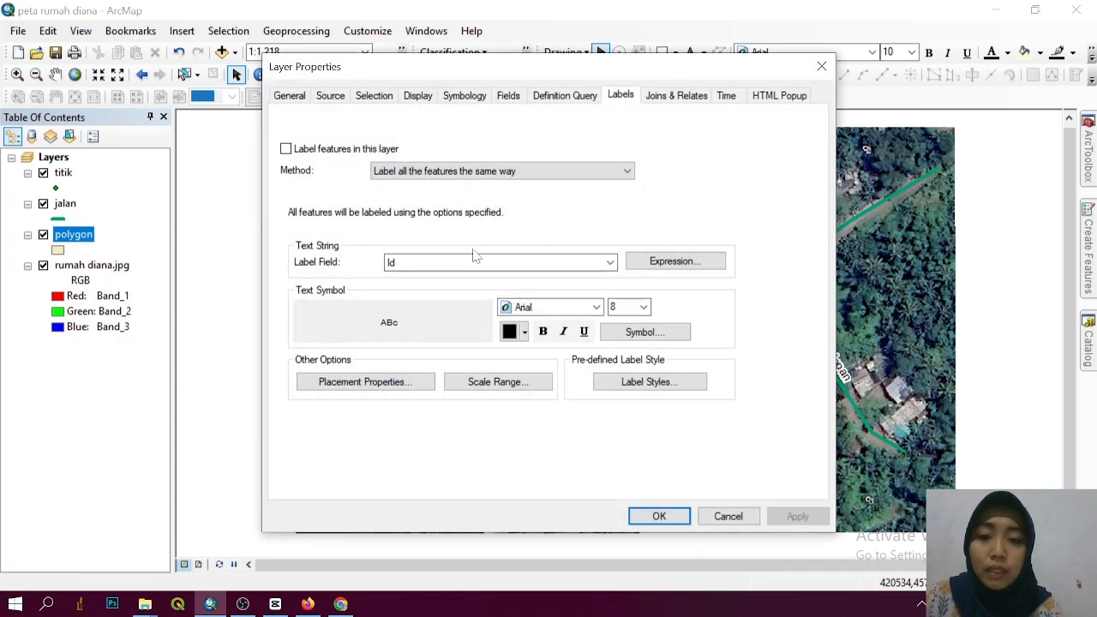
{"action": "left_click", "coordinate": [286, 149]}
{"action": "left_click", "coordinate": [413, 264]}
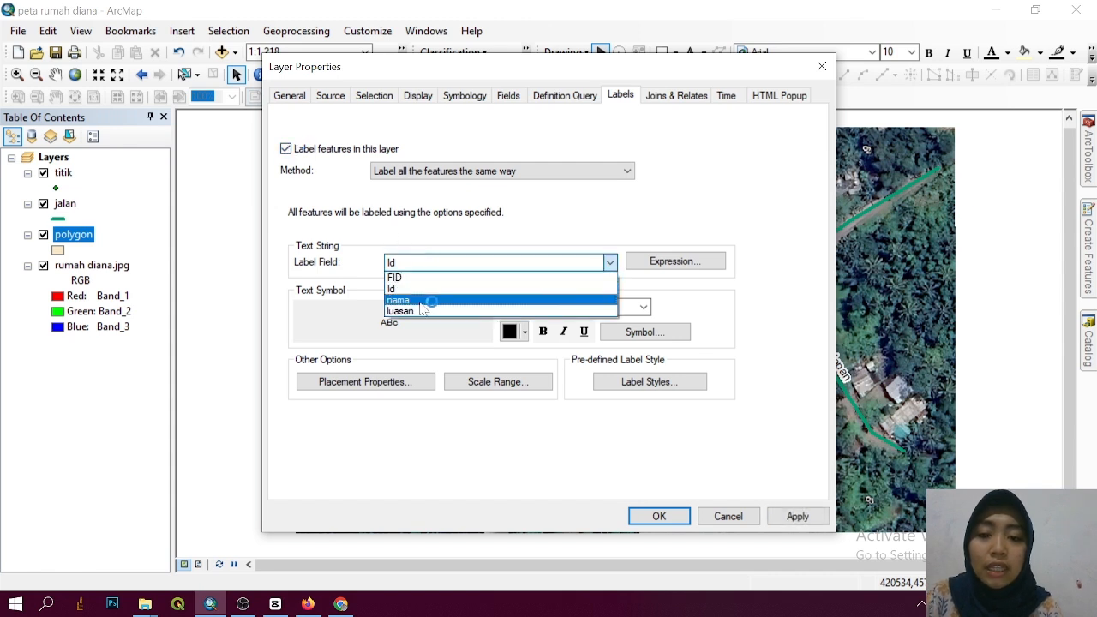
{"action": "left_click", "coordinate": [421, 301]}
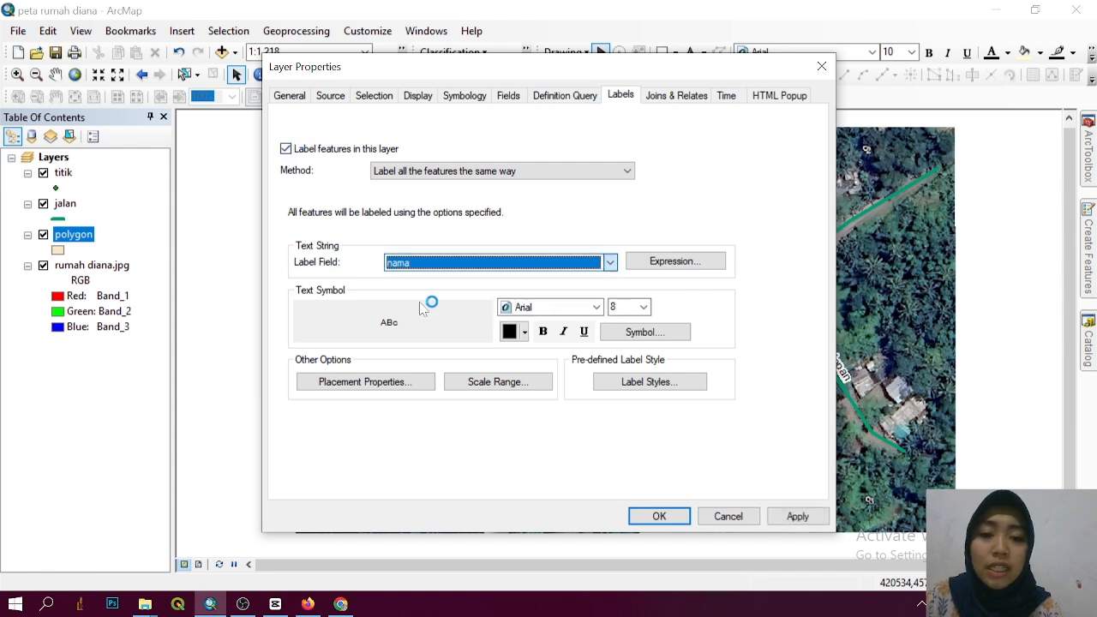
{"action": "left_click", "coordinate": [643, 307]}
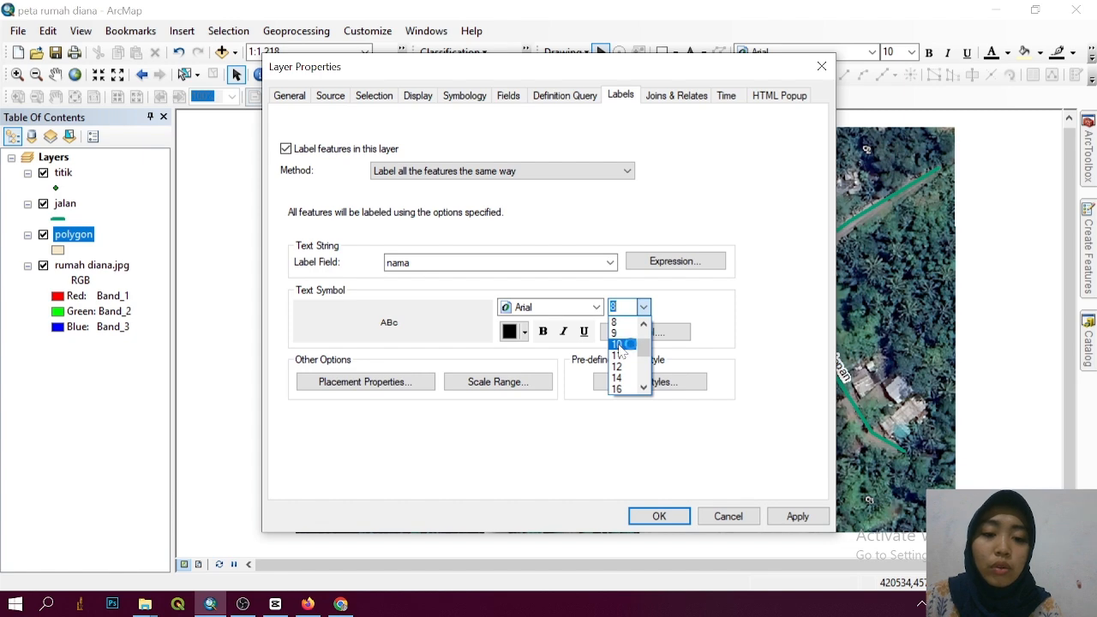
{"action": "left_click", "coordinate": [619, 345]}
Step: Add a halo mask to the polygon layer's label text and apply the label settings
{"action": "left_click", "coordinate": [645, 332]}
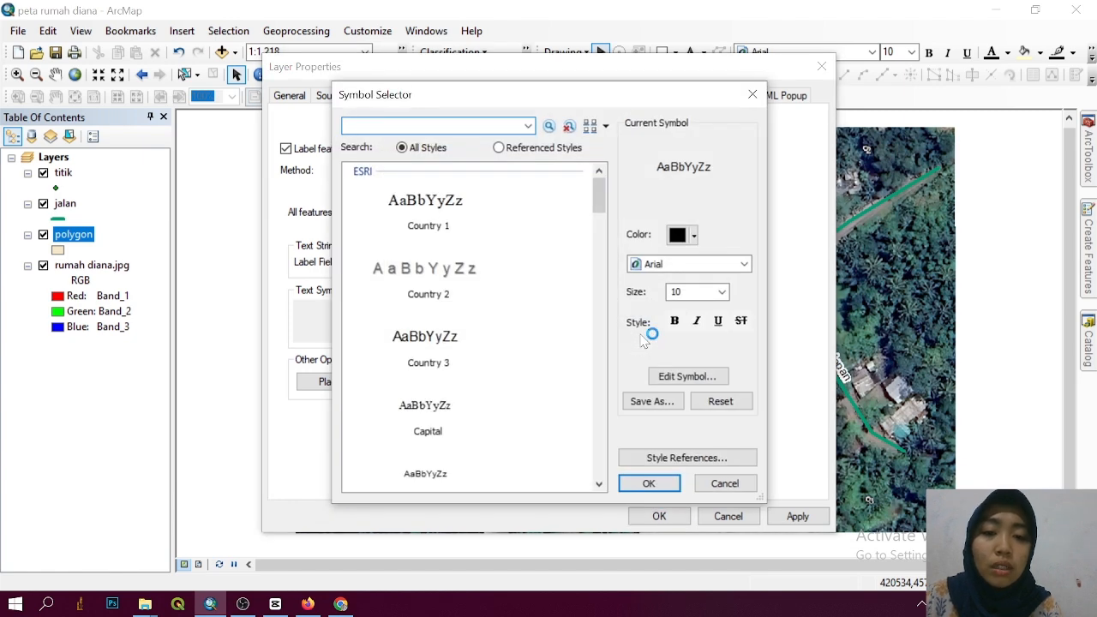
{"action": "left_click", "coordinate": [709, 376]}
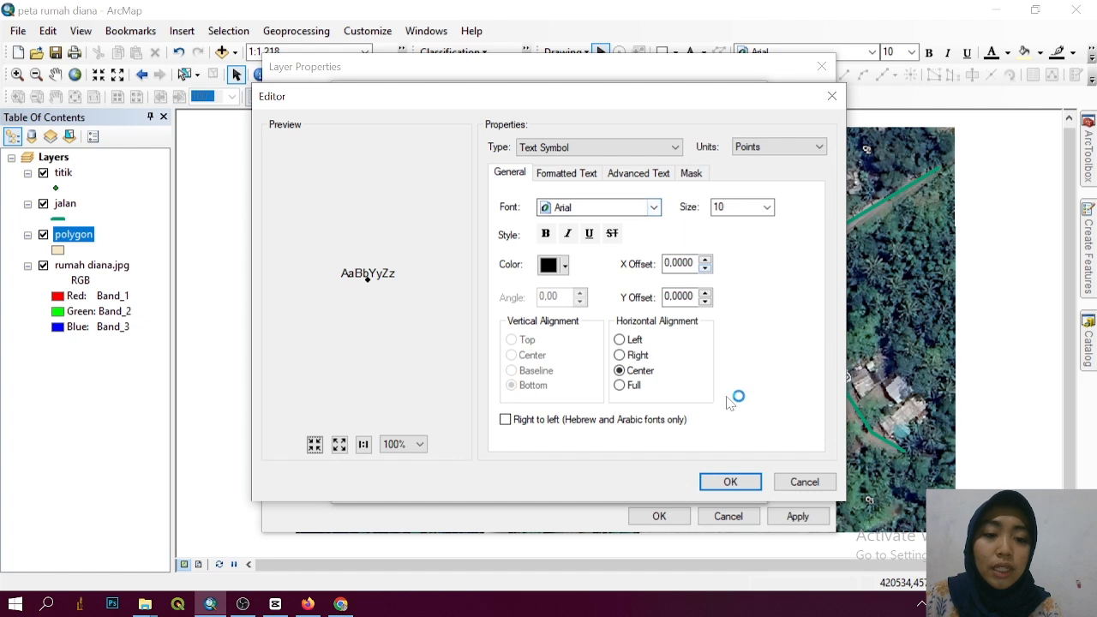
{"action": "left_click", "coordinate": [691, 170]}
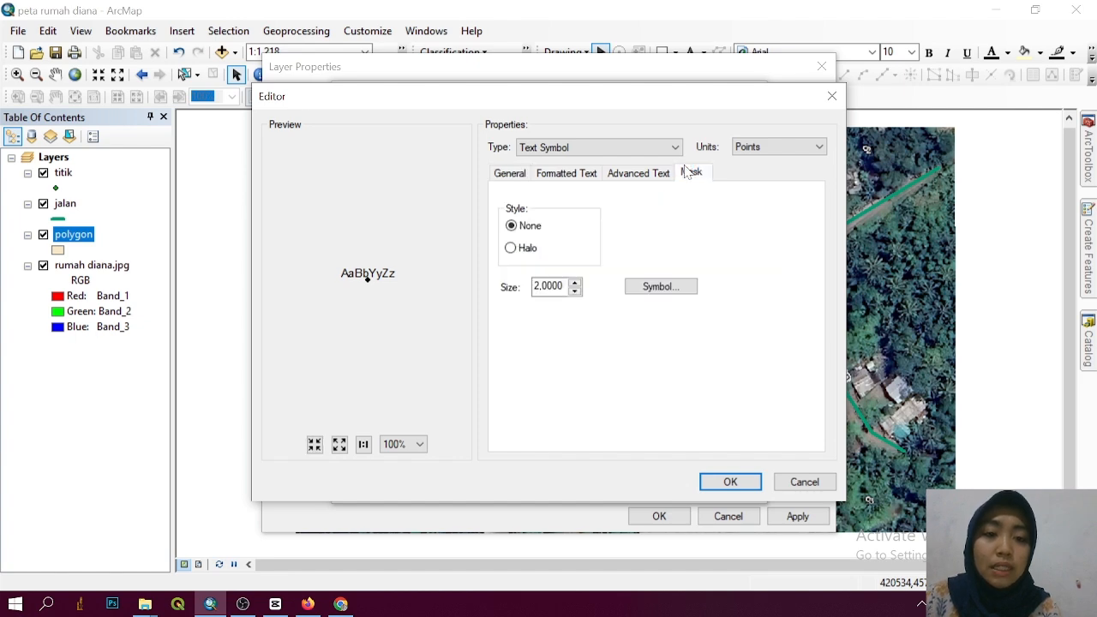
{"action": "left_click", "coordinate": [511, 249]}
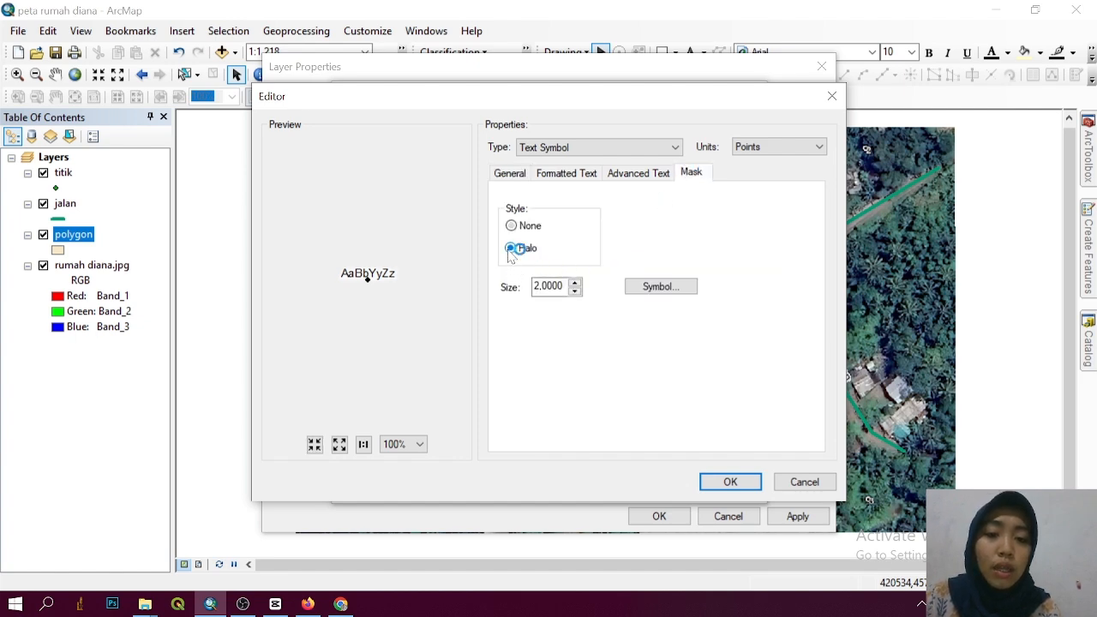
{"action": "left_click", "coordinate": [725, 484]}
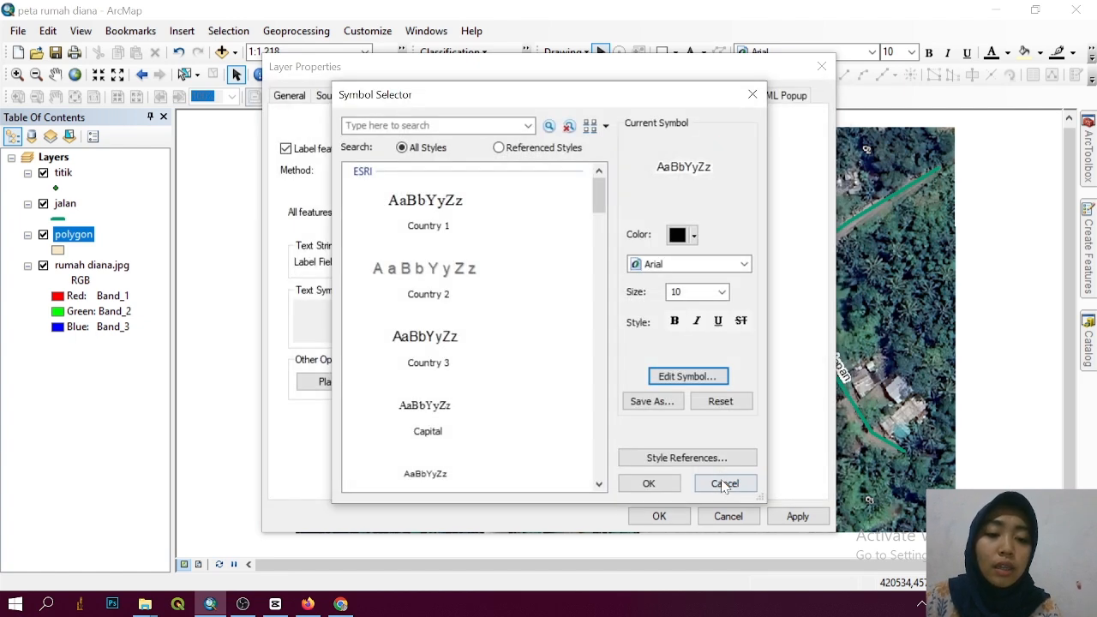
{"action": "left_click", "coordinate": [648, 485]}
{"action": "left_click", "coordinate": [797, 517]}
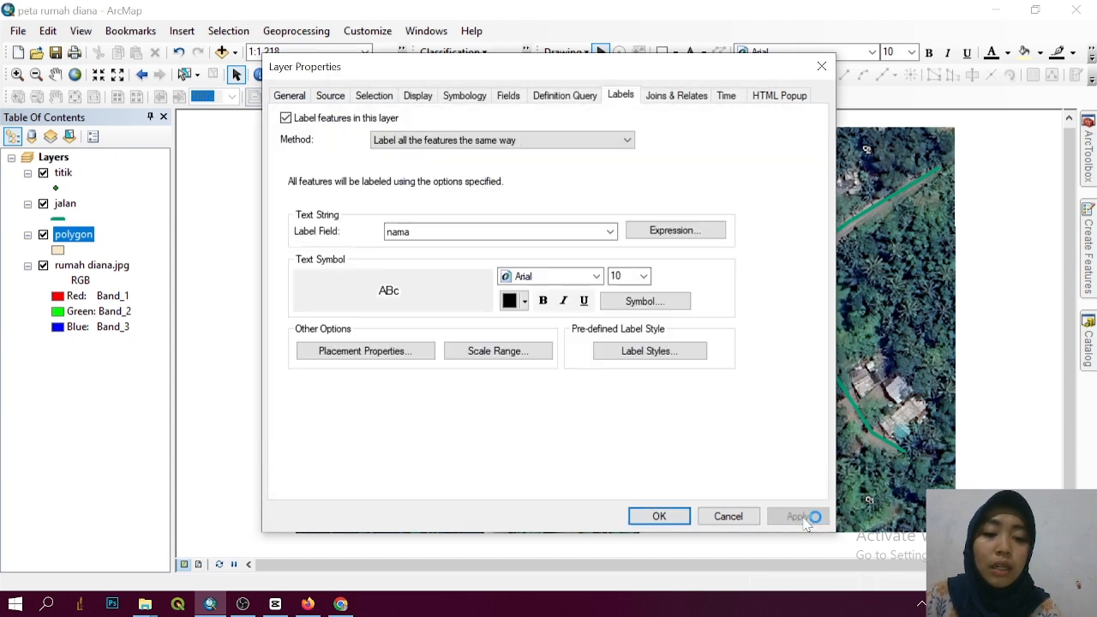
{"action": "left_click", "coordinate": [652, 518]}
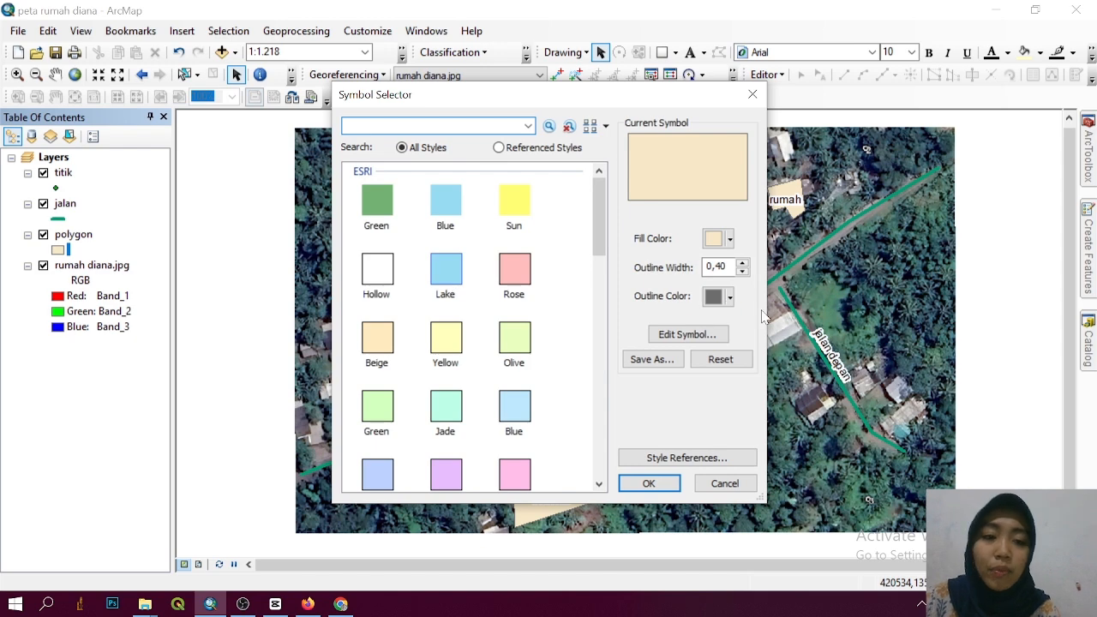
Step: Style the polygon layer with no fill colour and a red outline of width 2
{"action": "left_click", "coordinate": [729, 240]}
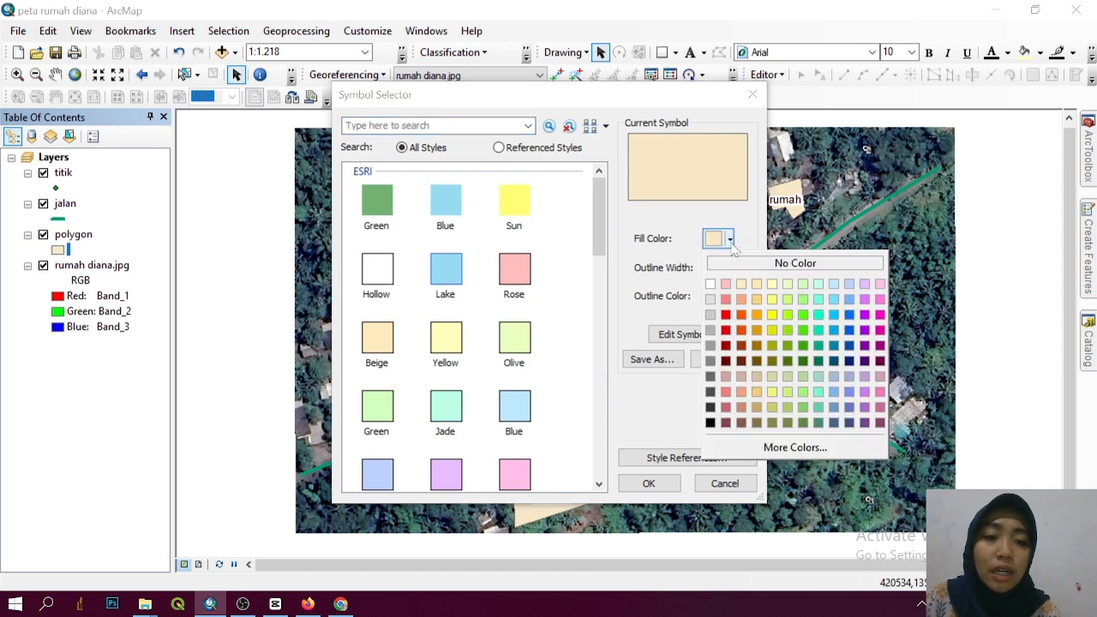
{"action": "left_click", "coordinate": [746, 262]}
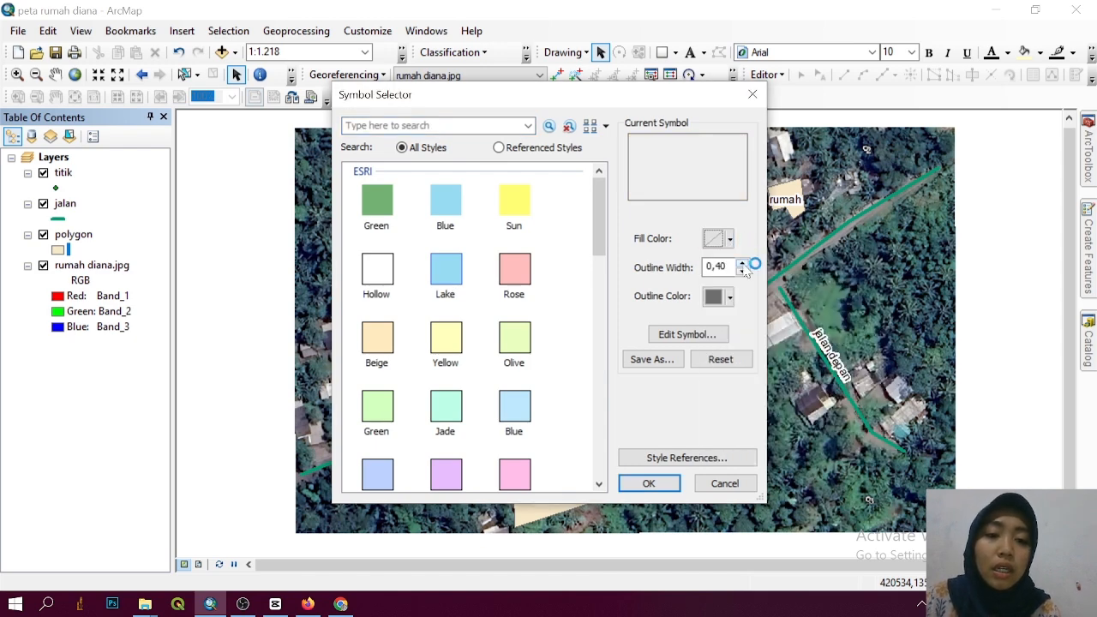
{"action": "left_click", "coordinate": [744, 272]}
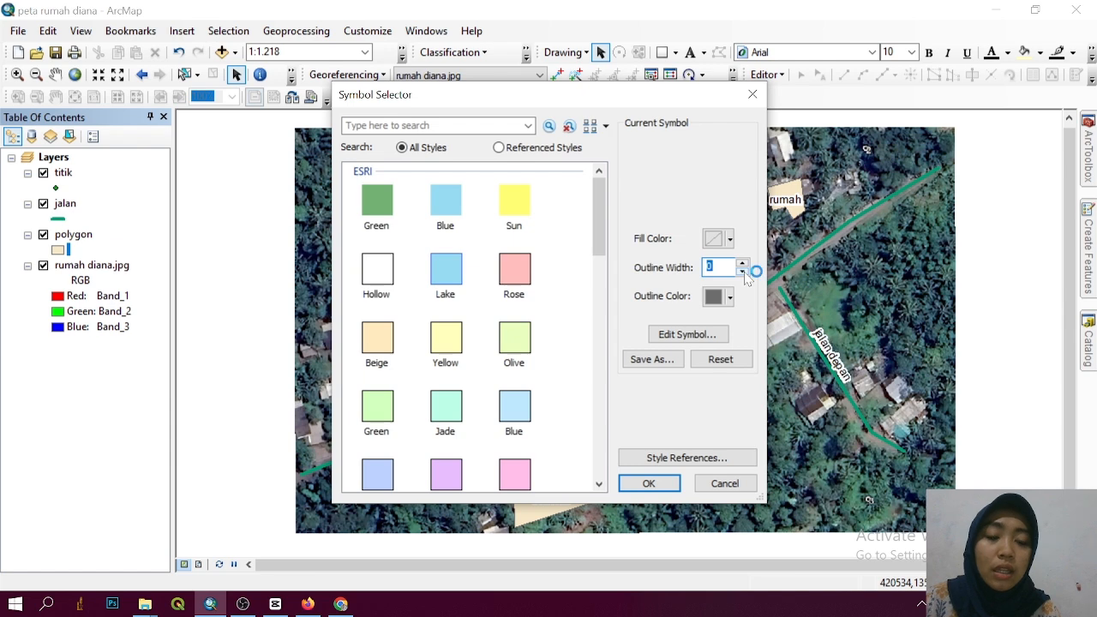
{"action": "type", "text": "2"}
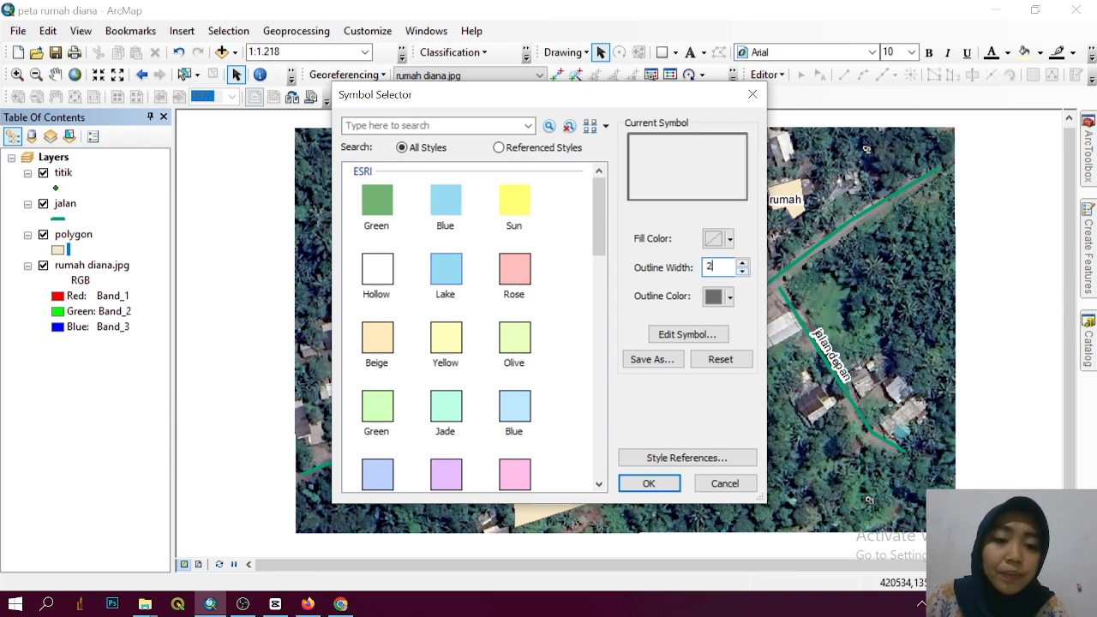
{"action": "left_click", "coordinate": [729, 296]}
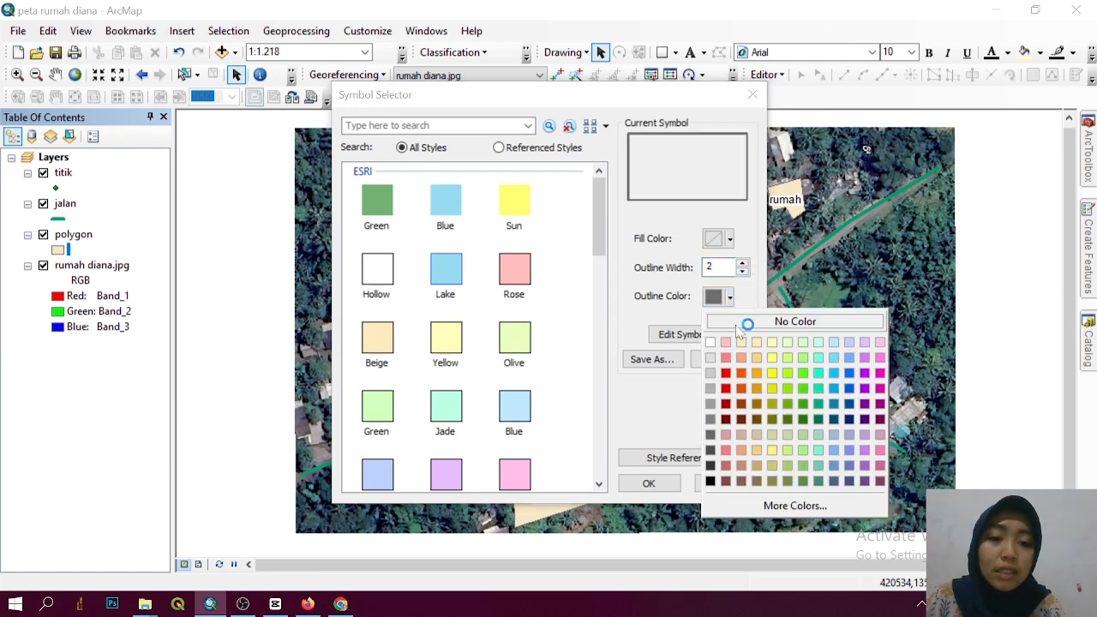
{"action": "left_click", "coordinate": [726, 373]}
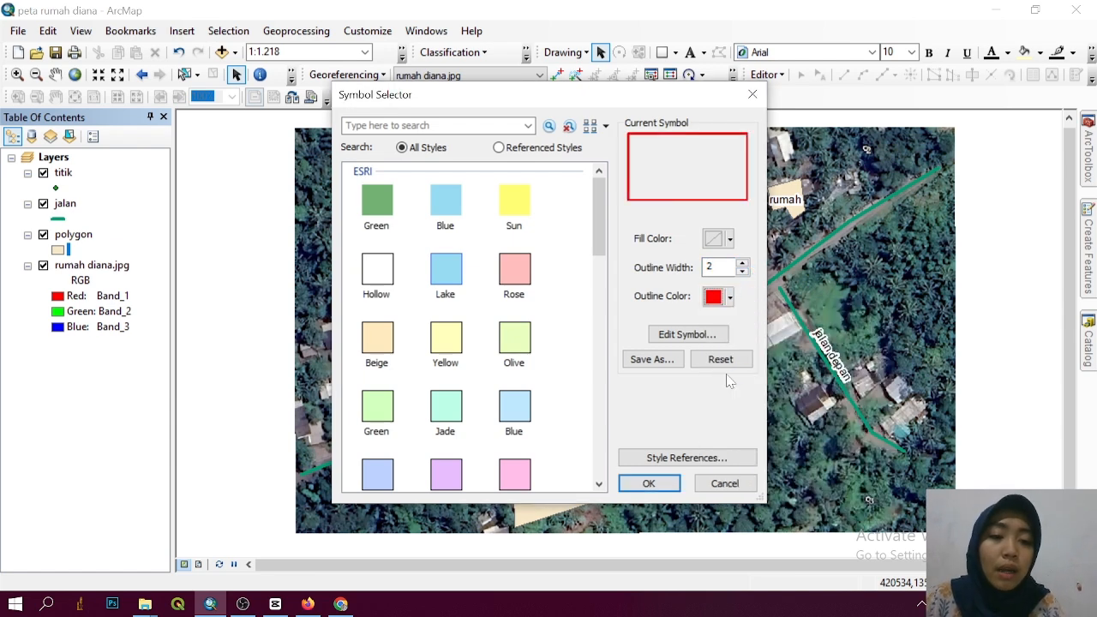
{"action": "left_click", "coordinate": [650, 485]}
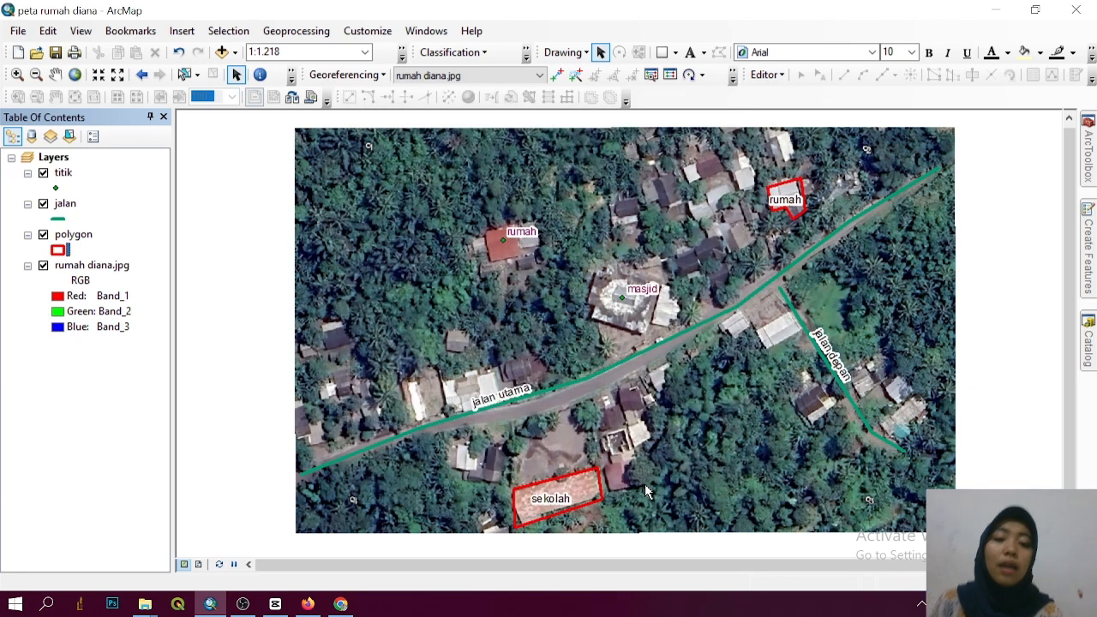
Step: Save the current map document
{"action": "left_click", "coordinate": [767, 74]}
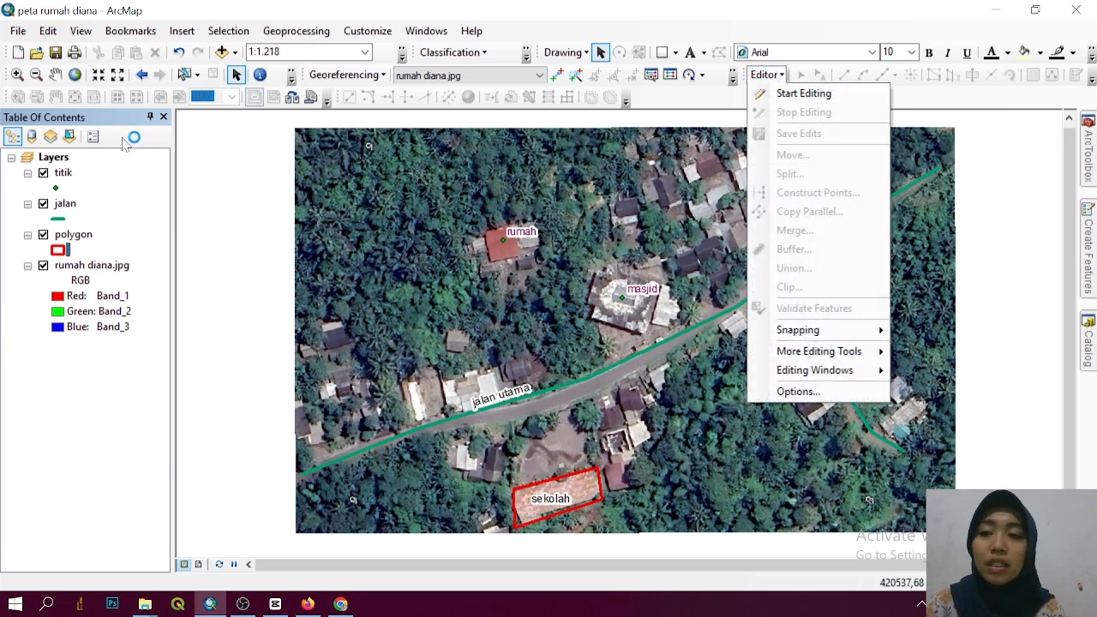
{"action": "left_click", "coordinate": [17, 33]}
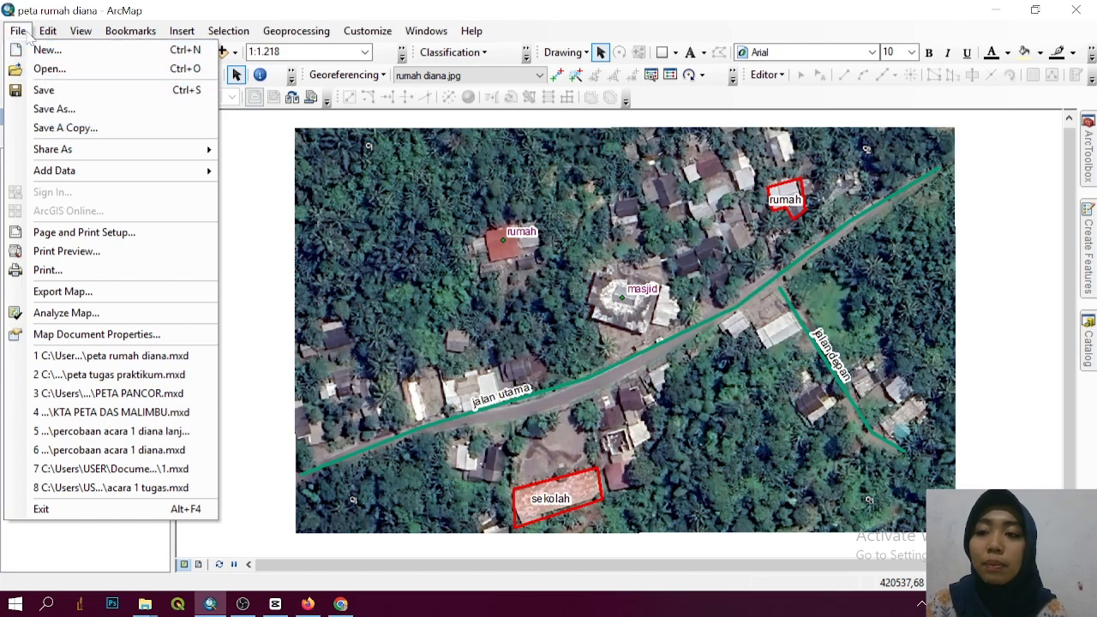
{"action": "left_click", "coordinate": [75, 90]}
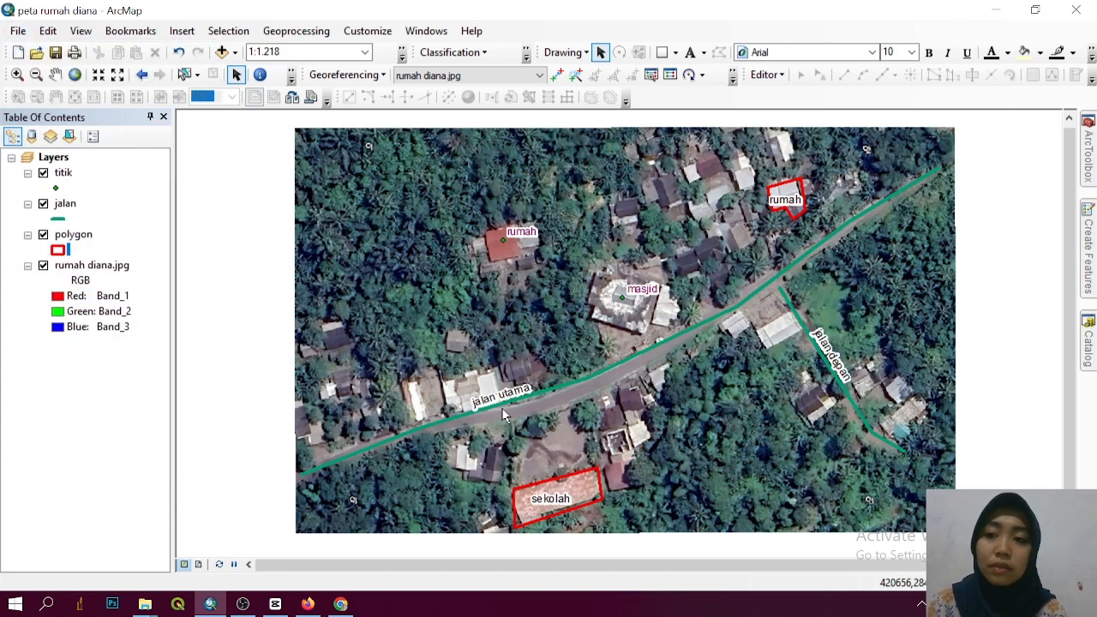
Step: Save the map document under a new name in the tugas folder, adding 1 to the end of its current file name
{"action": "left_click", "coordinate": [17, 30]}
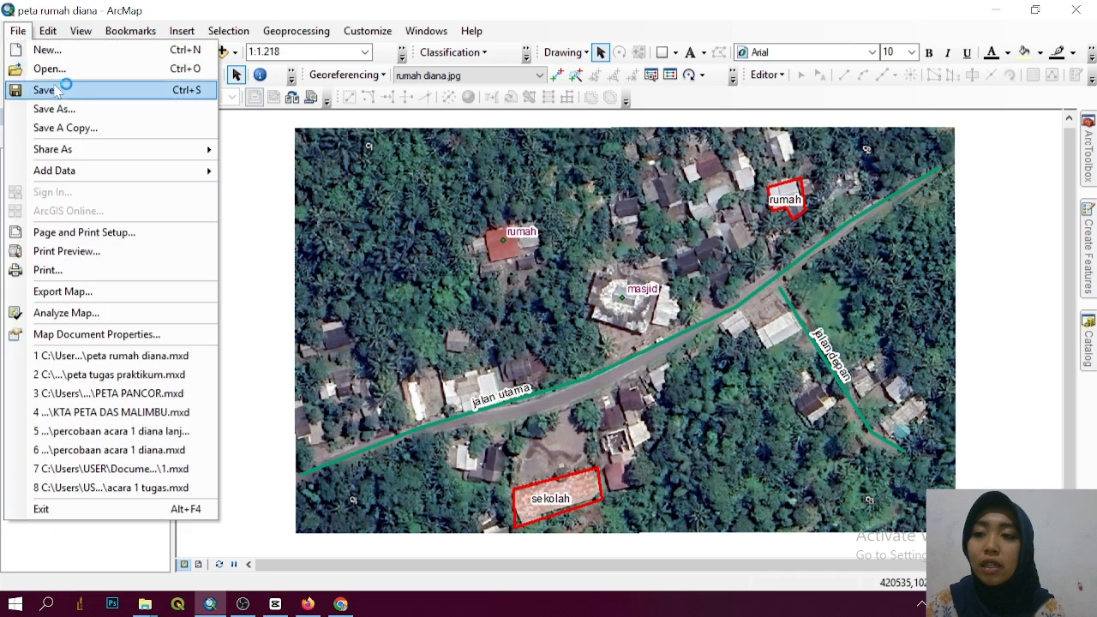
{"action": "left_click", "coordinate": [54, 108]}
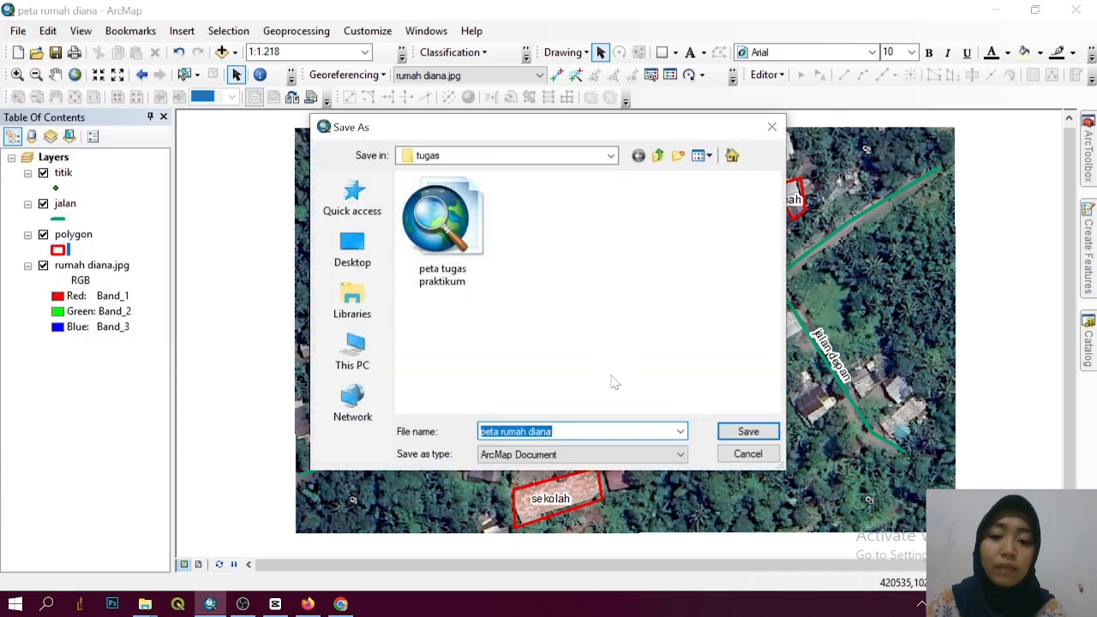
{"action": "left_click", "coordinate": [569, 432]}
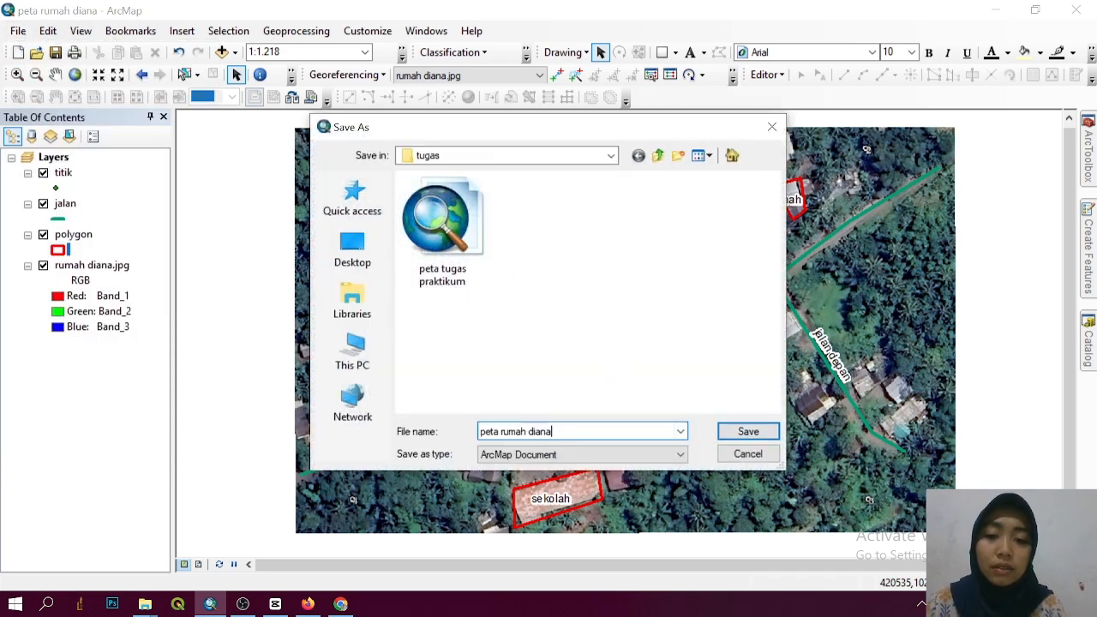
{"action": "type", "text": "1"}
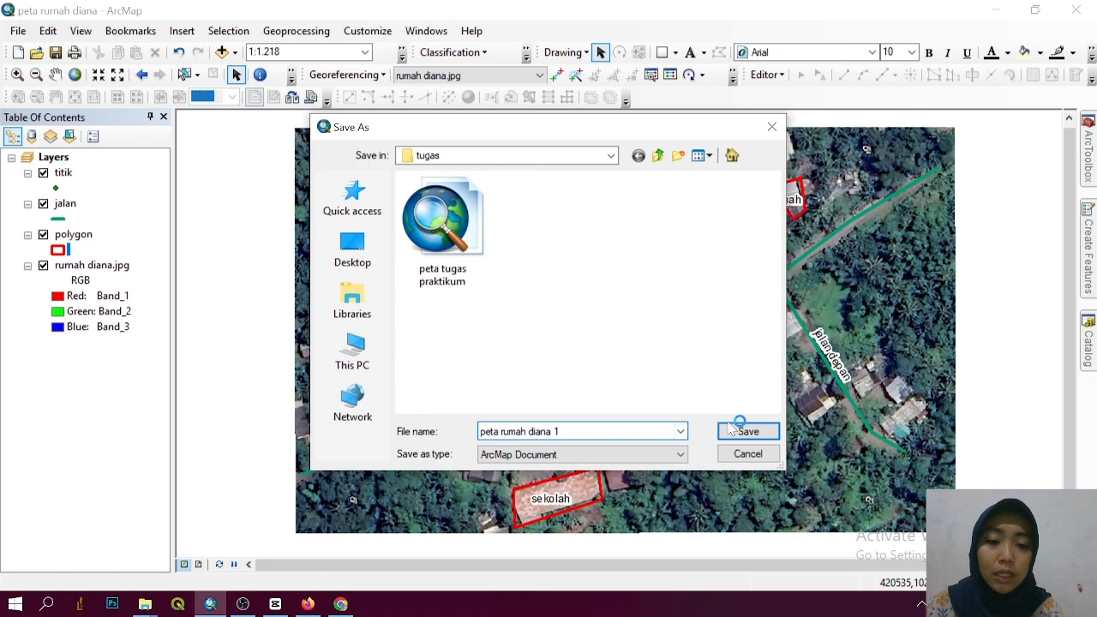
{"action": "left_click", "coordinate": [734, 434]}
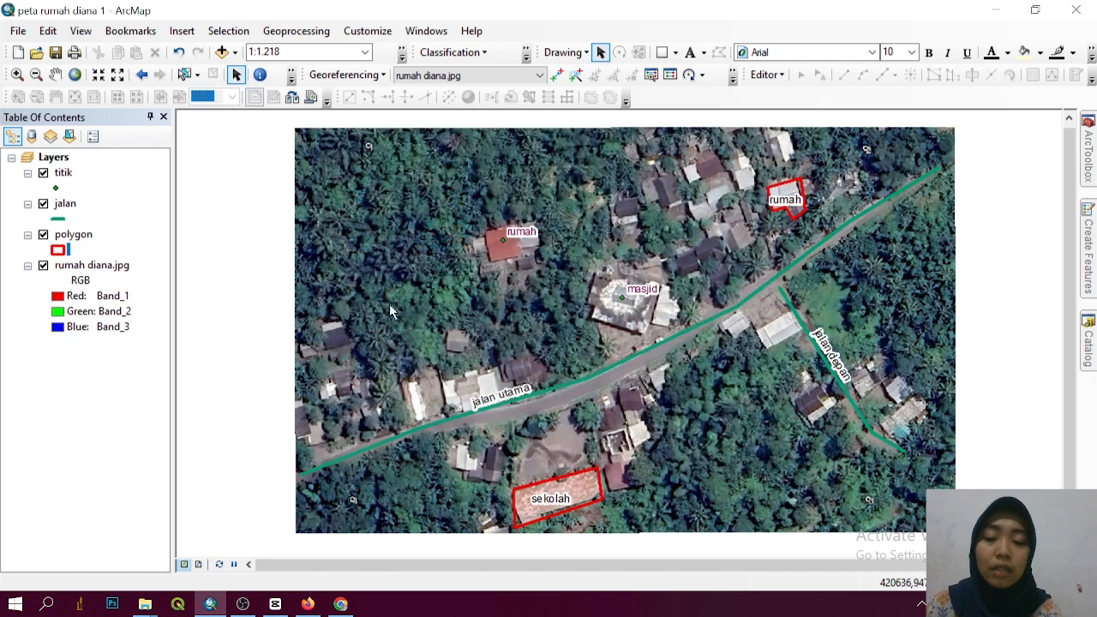
Step: Export the map as a JPEG image at 96 dpi under the suggested file name, and minimize the map window
{"action": "left_click", "coordinate": [18, 31]}
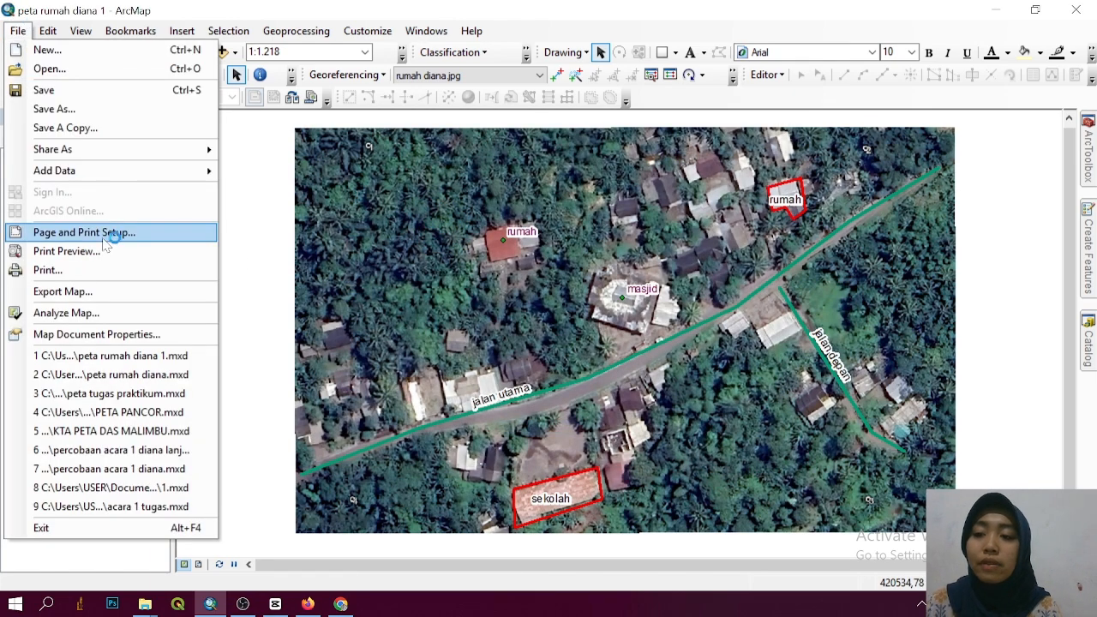
{"action": "left_click", "coordinate": [134, 297]}
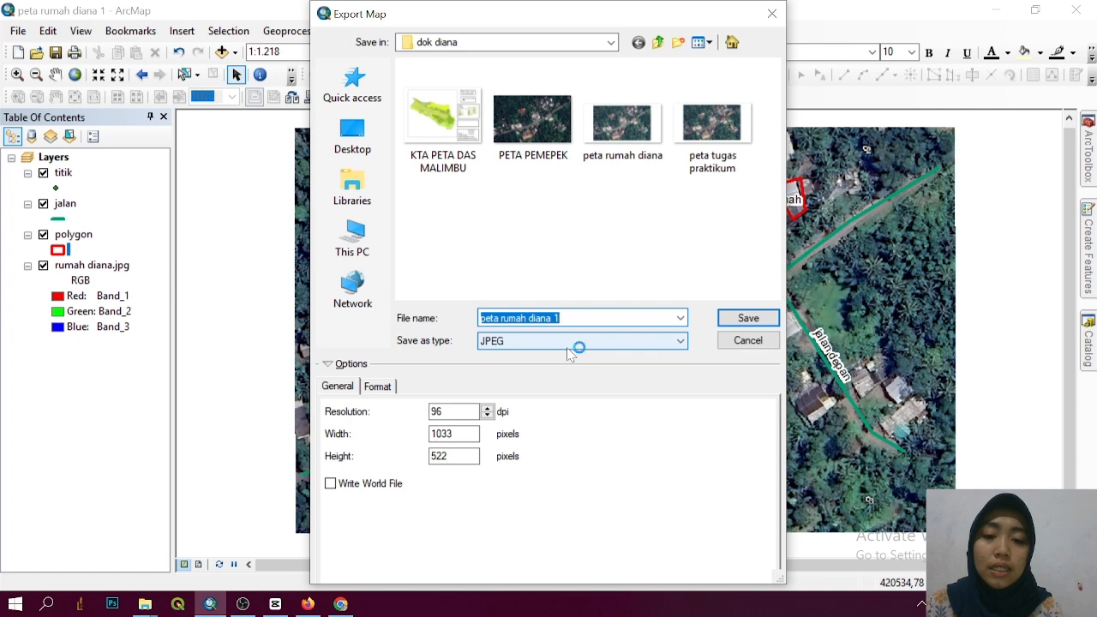
{"action": "left_click", "coordinate": [748, 319]}
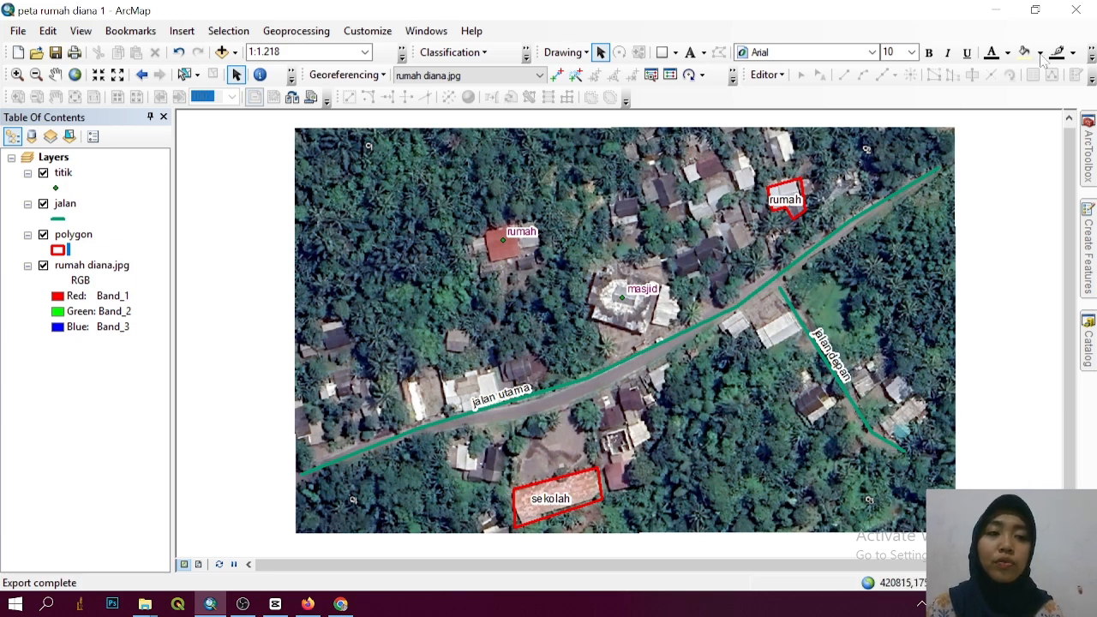
{"action": "left_click", "coordinate": [995, 10]}
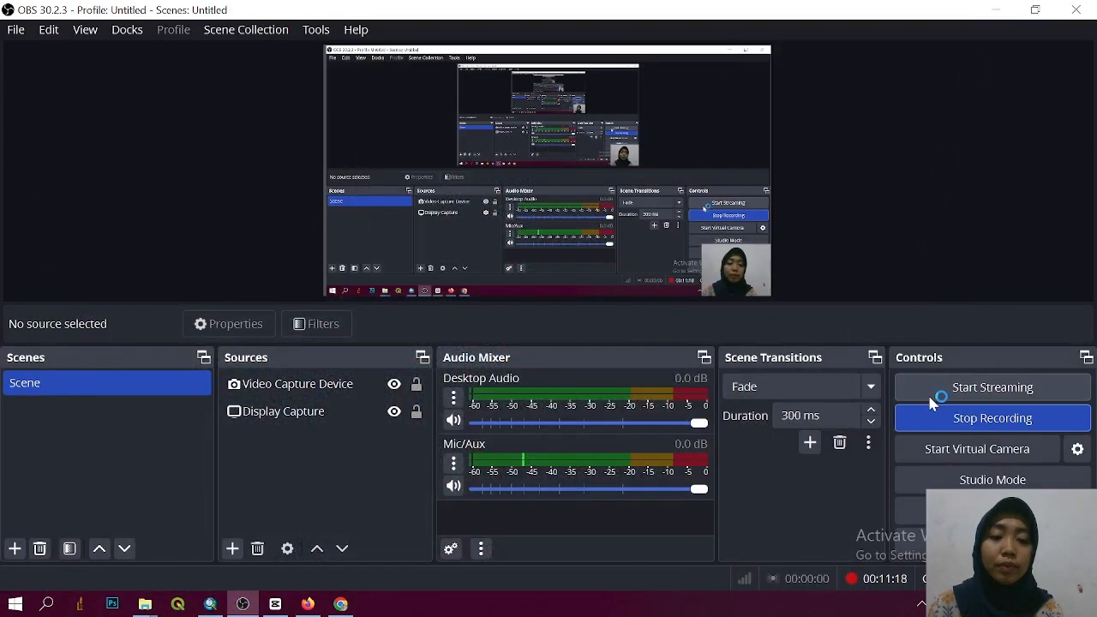